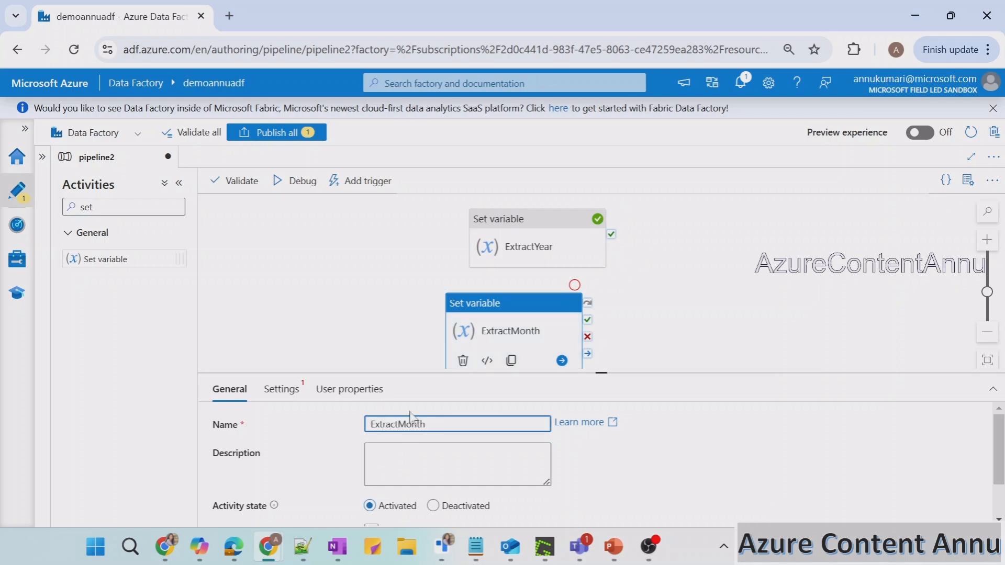
# - Choose extractMonth as the pipeline variable that the ExtractMonth activity sets
pyautogui.click(282, 390)
pyautogui.click(394, 453)
pyautogui.click(412, 495)
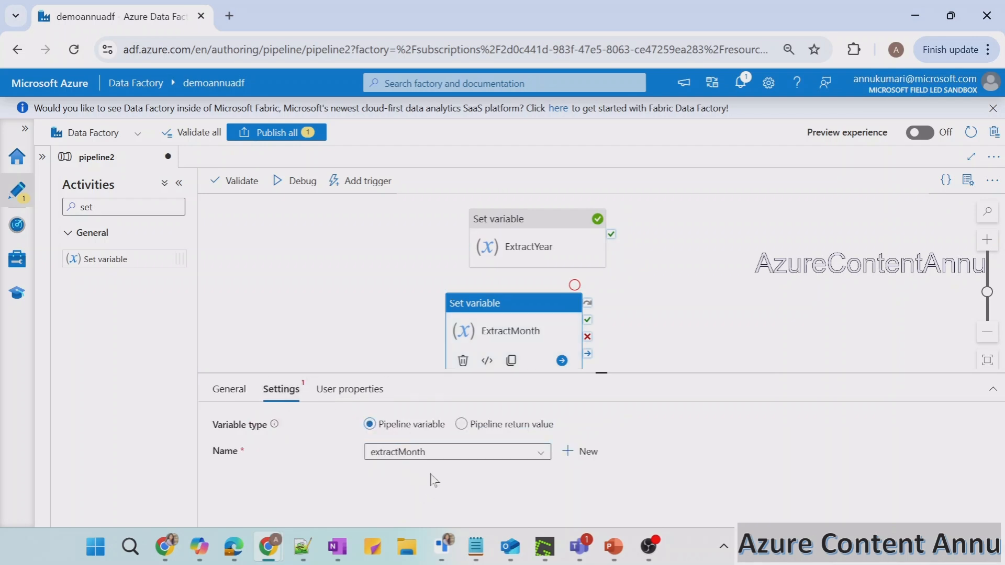
# - Insert the formatDateTime function as dynamic content for the ExtractMonth activity's value
pyautogui.moveTo(601, 373); pyautogui.dragTo(602, 290)
pyautogui.click(400, 423)
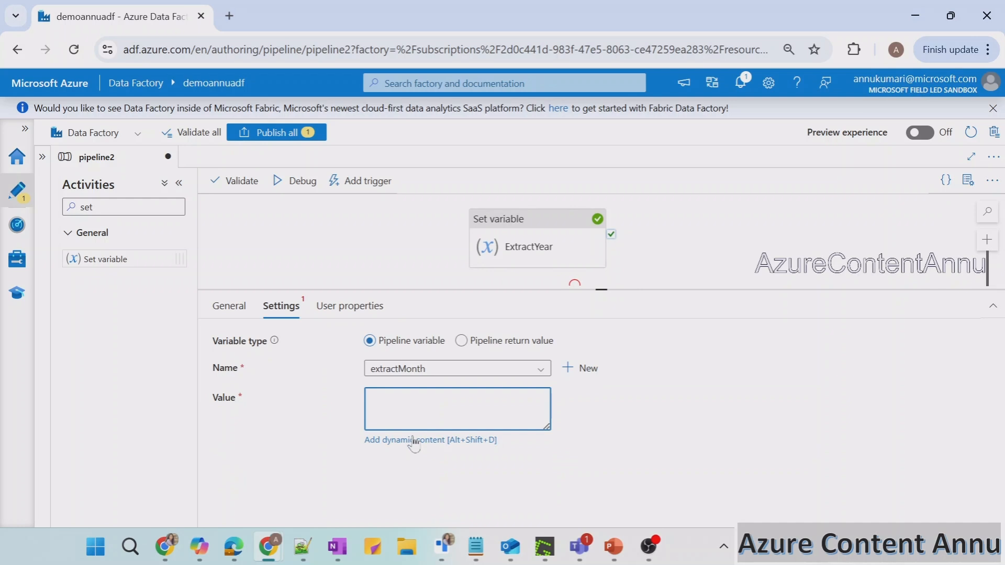
pyautogui.click(413, 441)
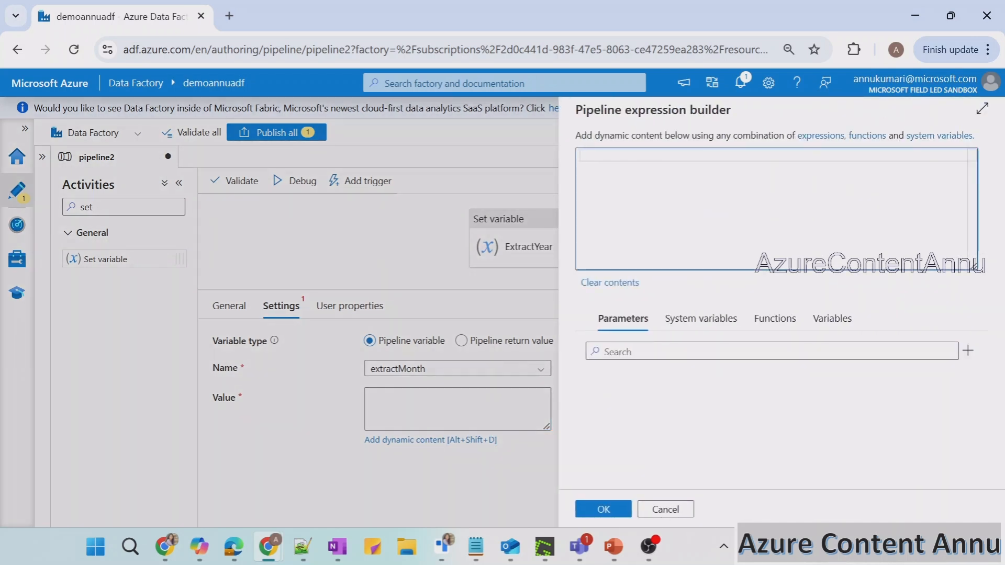
pyautogui.click(774, 318)
pyautogui.click(769, 351)
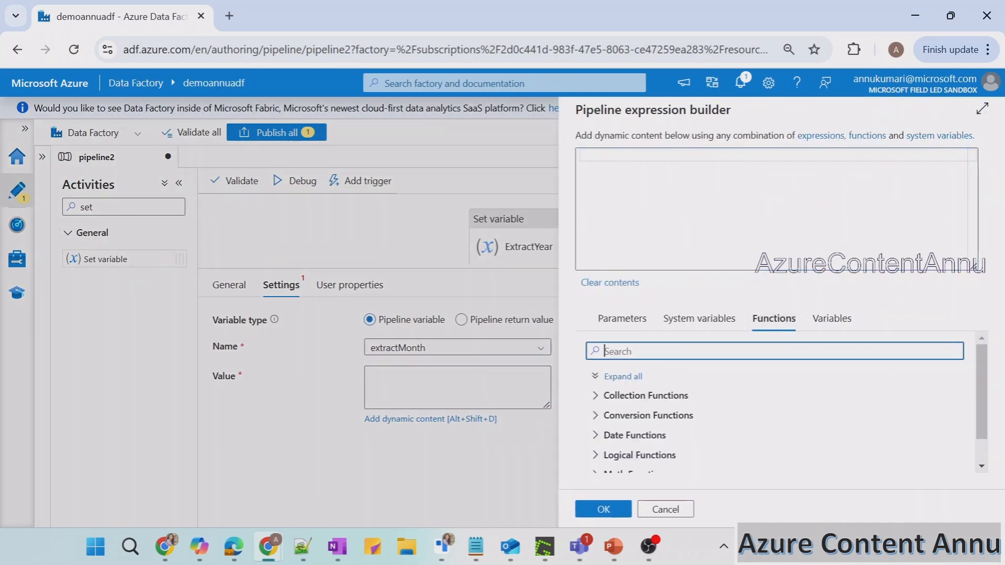
pyautogui.write('form')
pyautogui.click(641, 418)
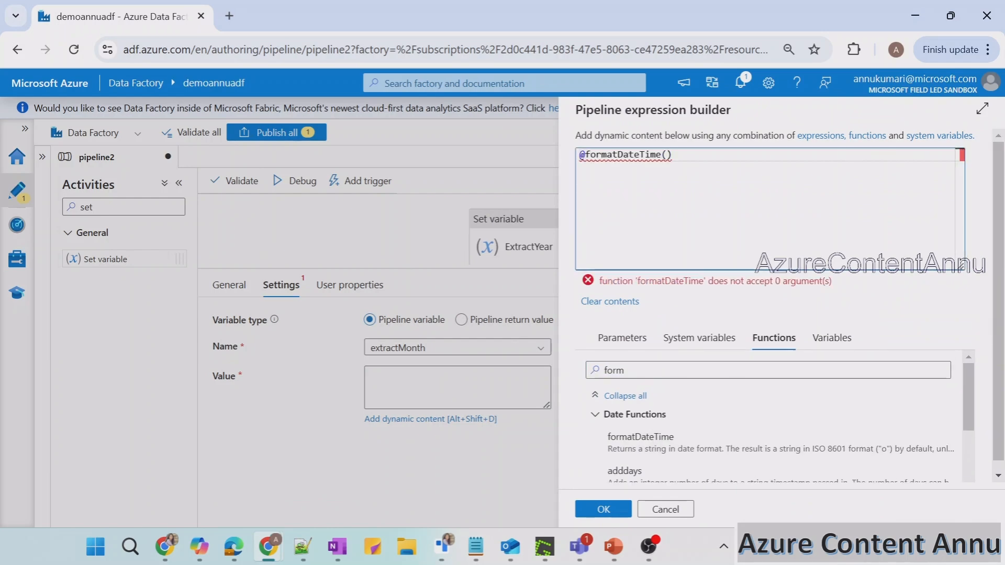
pyautogui.write('utcno')
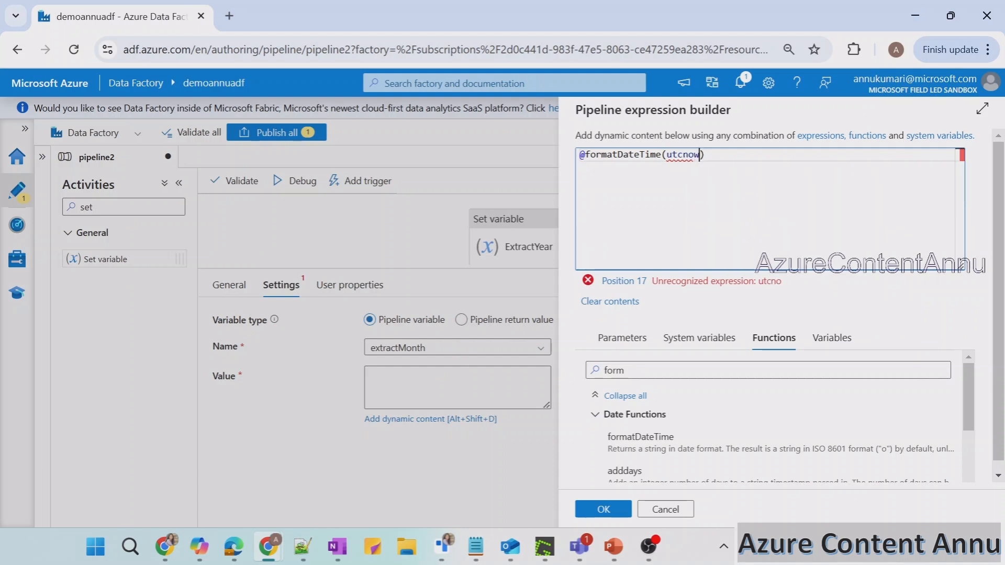
pyautogui.write('w')
pyautogui.press('Return')
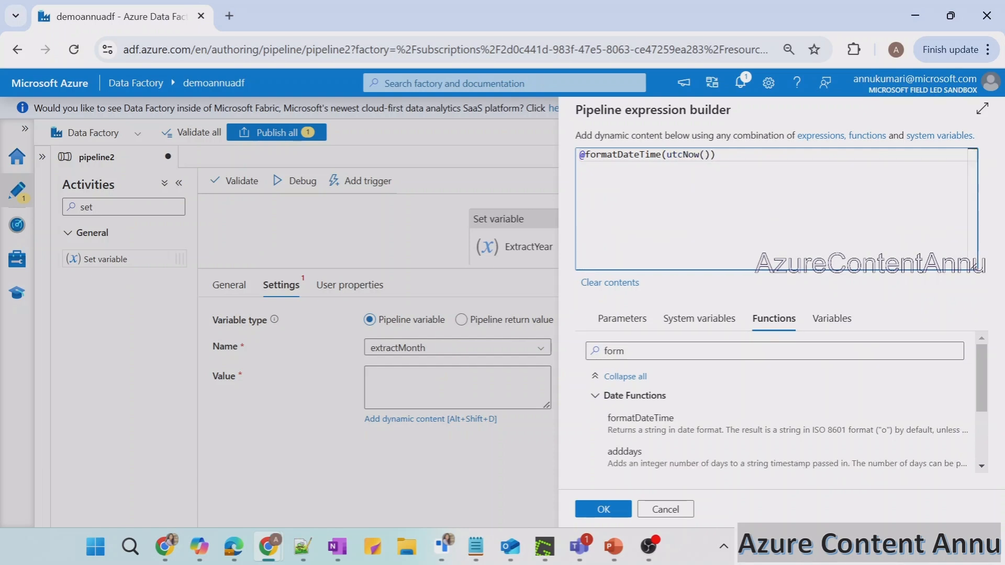
pyautogui.write(",'MM")
pyautogui.moveTo(715, 155); pyautogui.dragTo(731, 155)
pyautogui.click(738, 155)
pyautogui.click(603, 511)
# - Place ExtractMonth beside ExtractYear and connect ExtractYear's success output to it
pyautogui.moveTo(593, 267); pyautogui.dragTo(720, 221)
pyautogui.moveTo(575, 242); pyautogui.dragTo(648, 261)
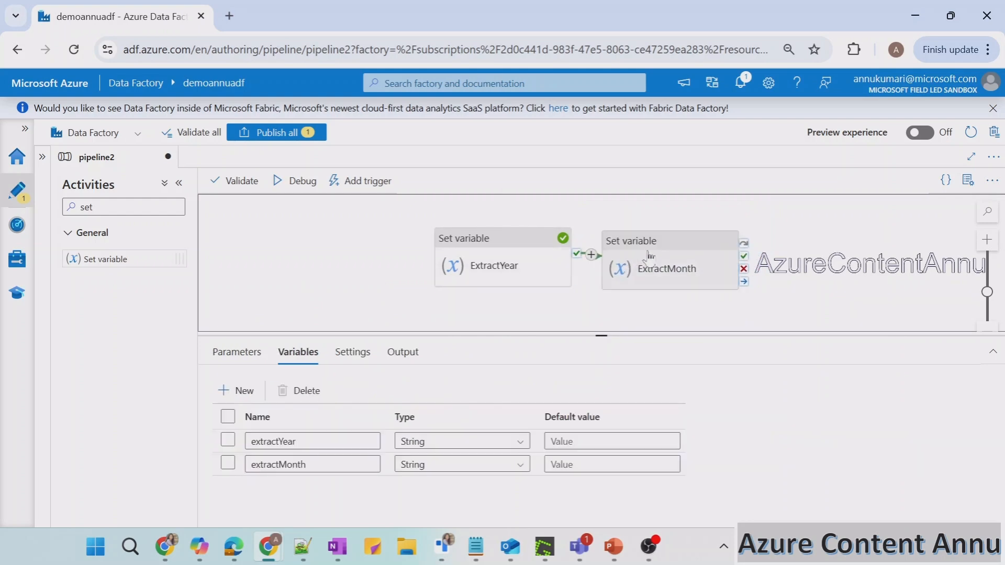
# - Debug the pipeline and check the value in ExtractMonth's output
pyautogui.click(302, 187)
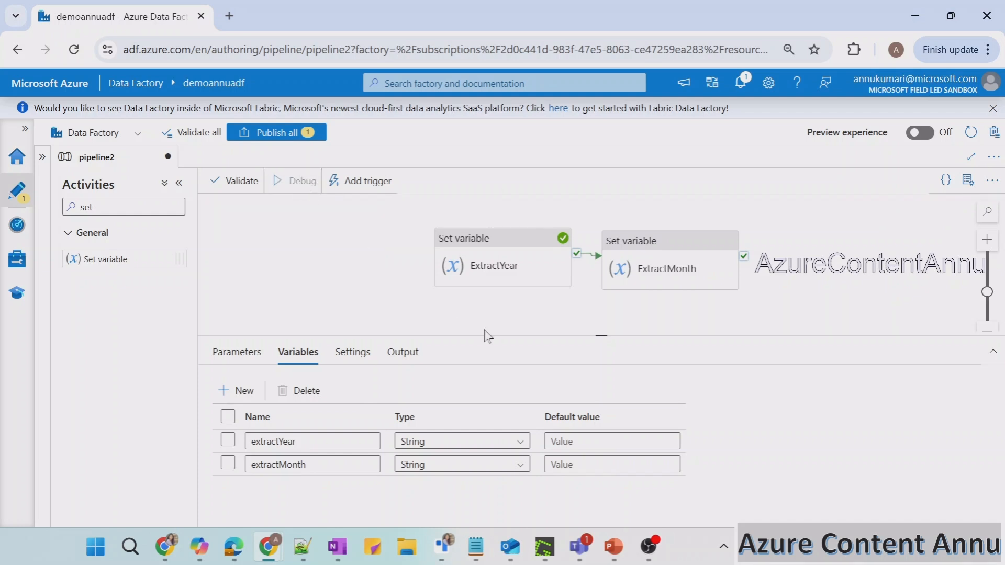
pyautogui.click(358, 285)
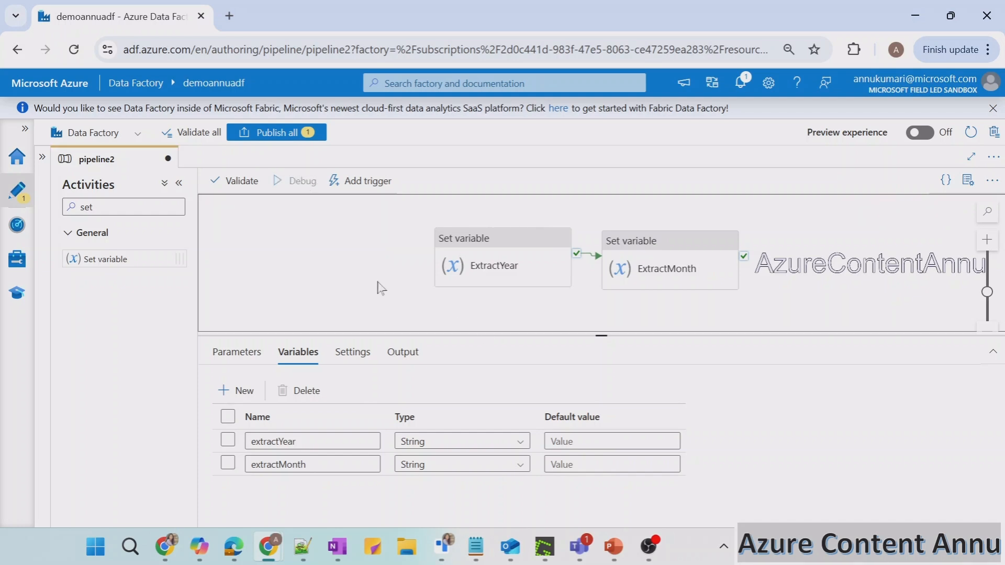
pyautogui.moveTo(590, 336); pyautogui.dragTo(583, 270)
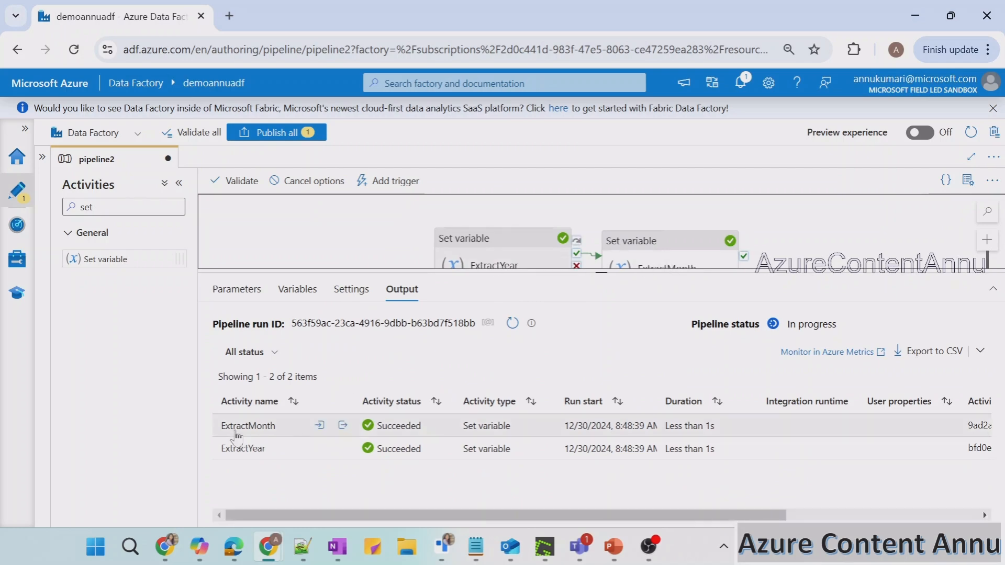
pyautogui.click(343, 426)
pyautogui.moveTo(248, 305); pyautogui.dragTo(266, 306)
pyautogui.click(263, 329)
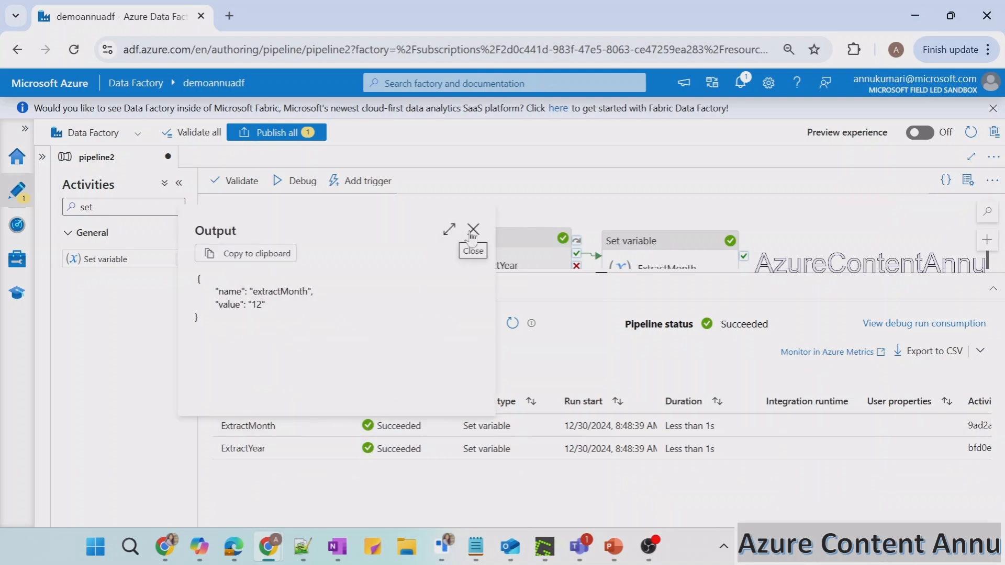
pyautogui.moveTo(251, 305); pyautogui.dragTo(268, 305)
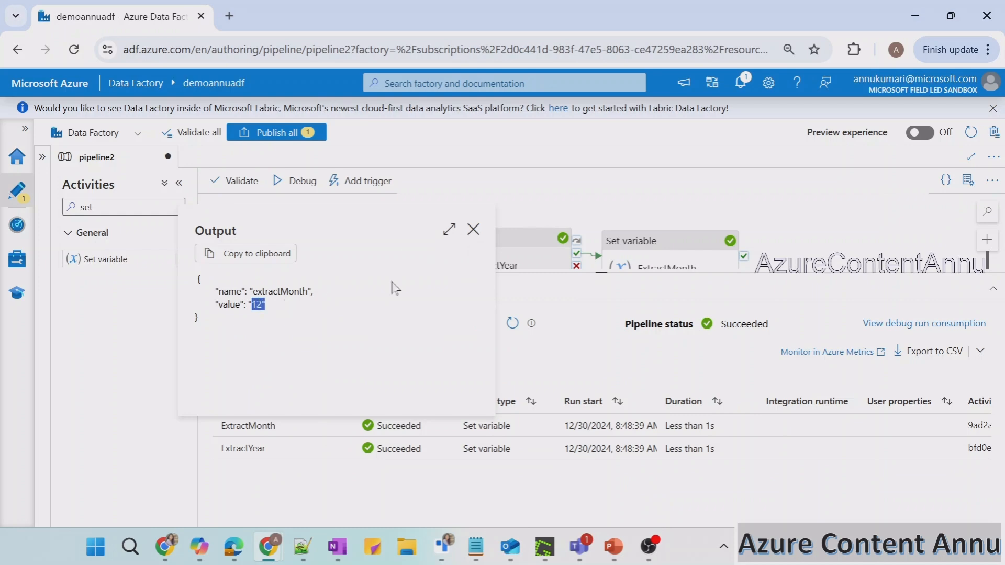
pyautogui.click(473, 230)
# - Replace utcNow() in the ExtractMonth expression with the fixed date '2024-03-01', keeping the 'MM' format
pyautogui.click(660, 251)
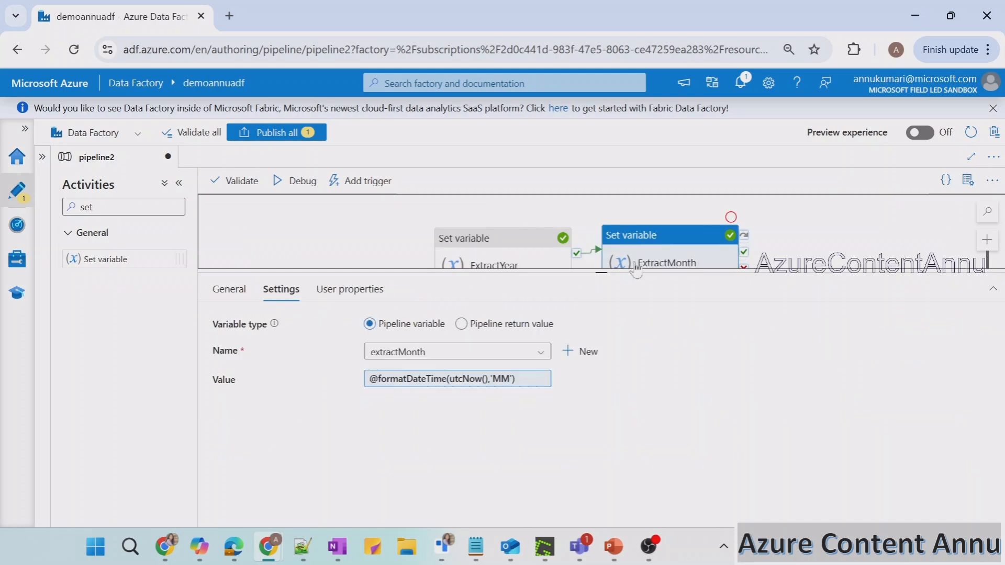
pyautogui.click(397, 378)
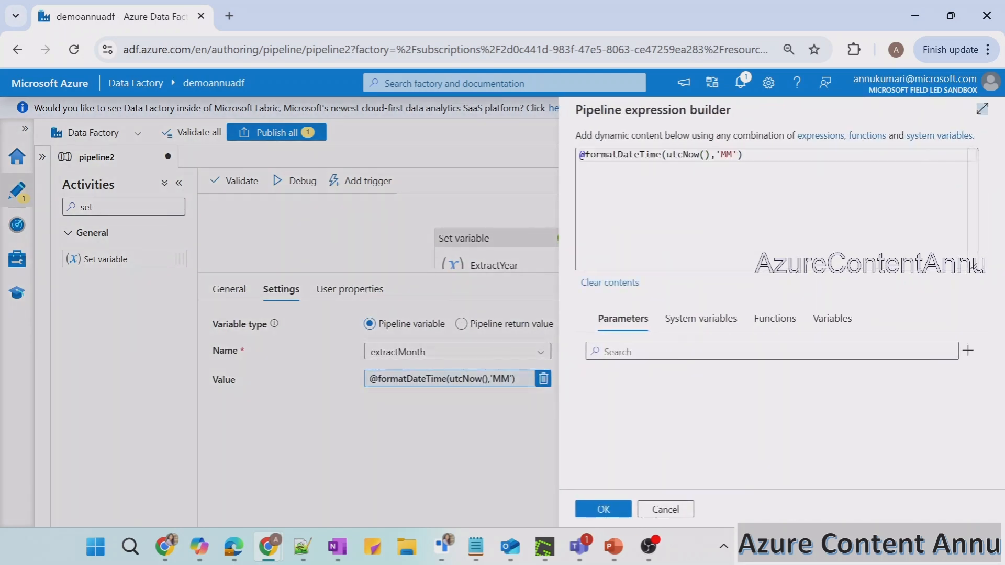
pyautogui.moveTo(666, 155); pyautogui.dragTo(710, 155)
pyautogui.write("'")
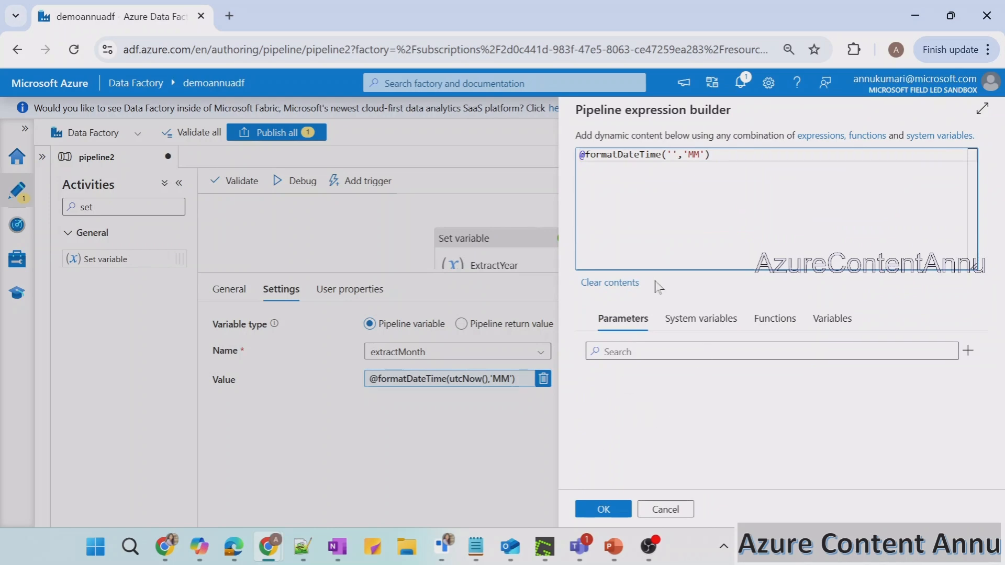
pyautogui.write('2024-03-01')
pyautogui.click(602, 510)
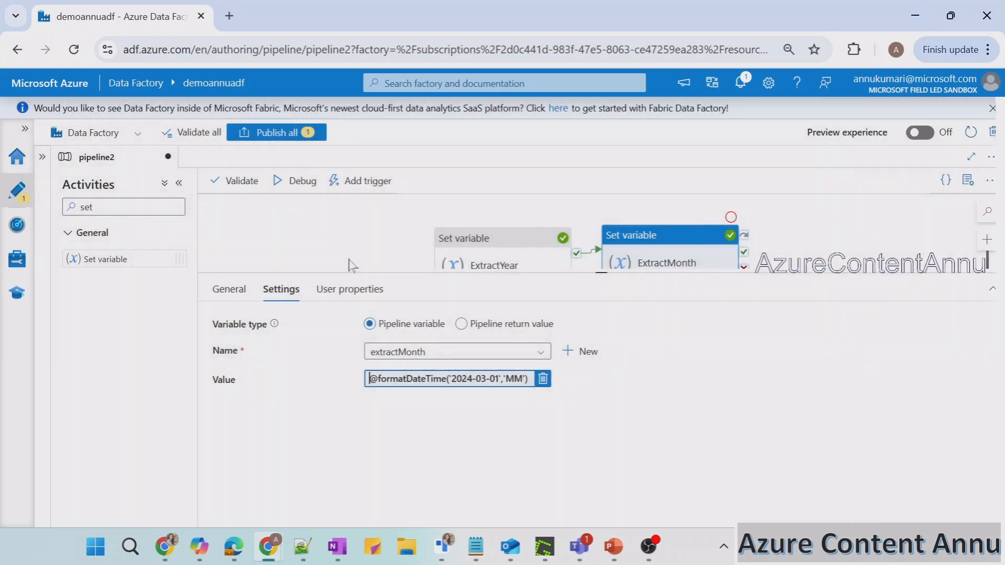
# - Debug the pipeline with the fixed date and check the month value in ExtractMonth's output
pyautogui.click(312, 229)
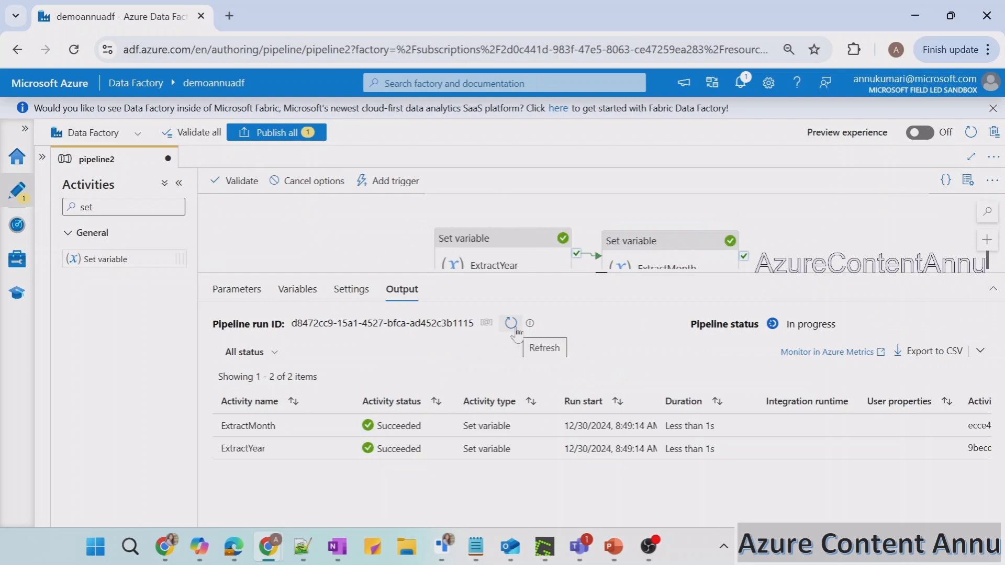
pyautogui.click(340, 426)
pyautogui.moveTo(246, 304); pyautogui.dragTo(279, 309)
pyautogui.click(473, 230)
pyautogui.click(665, 256)
pyautogui.click(454, 379)
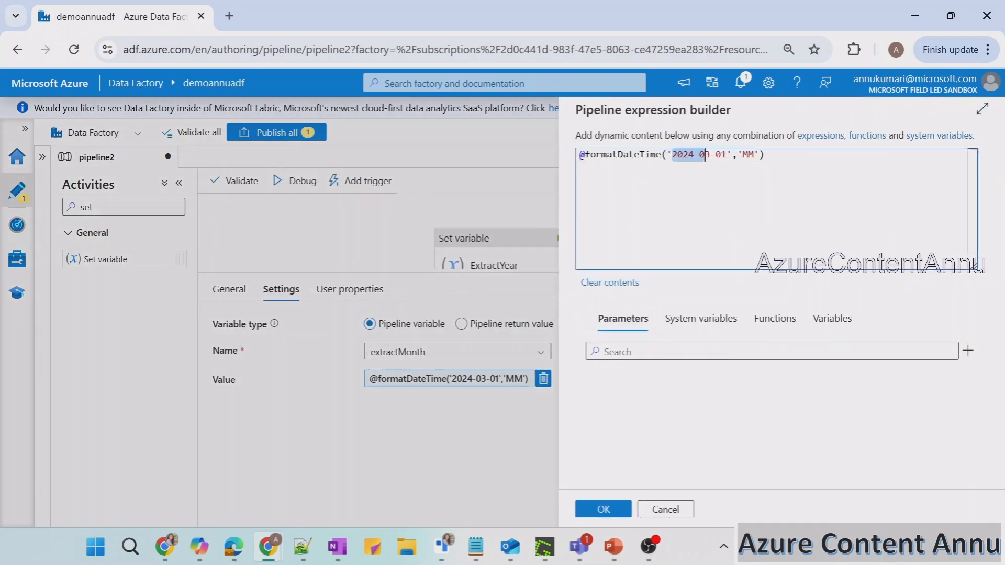
pyautogui.click(665, 509)
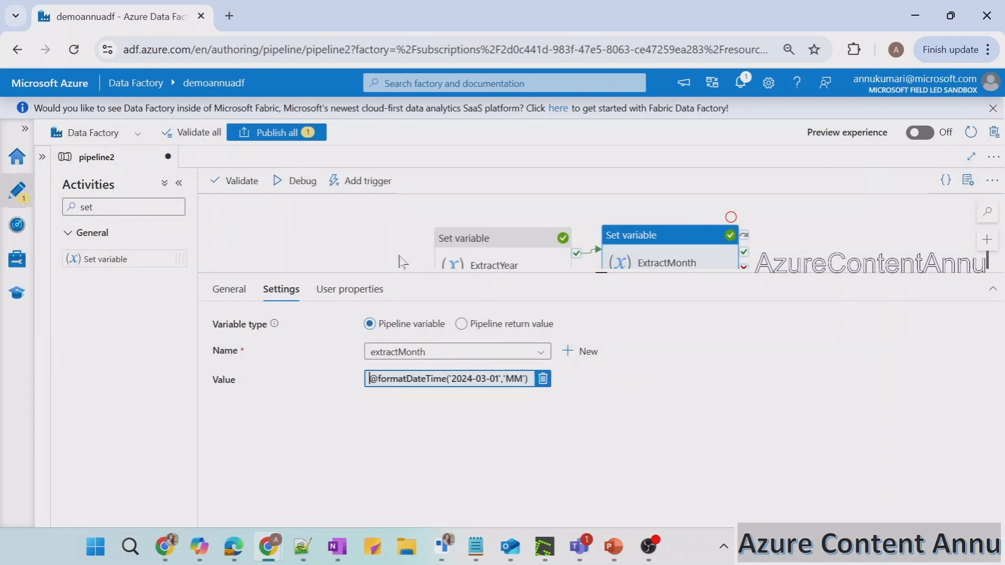
pyautogui.click(338, 251)
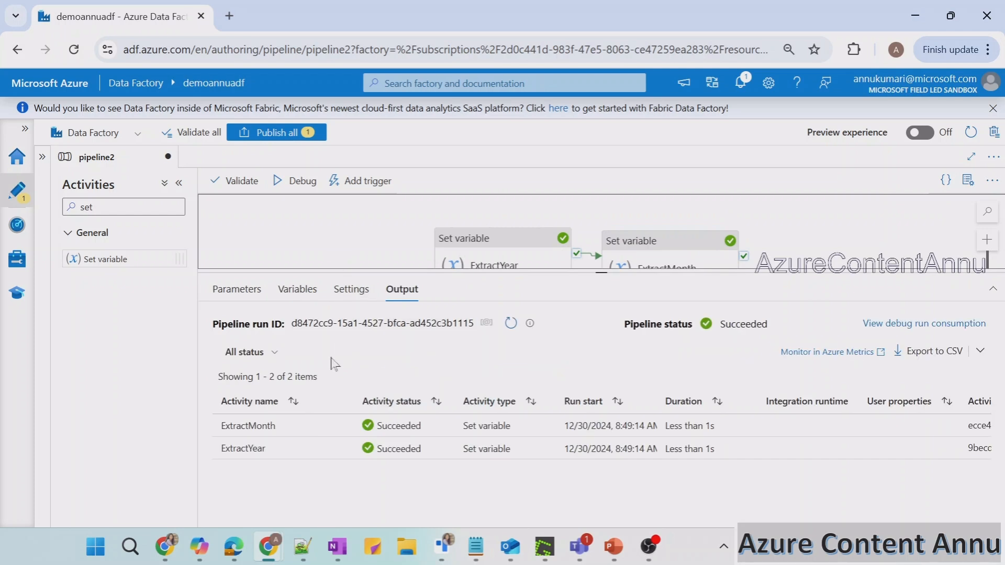
pyautogui.click(636, 265)
pyautogui.click(400, 379)
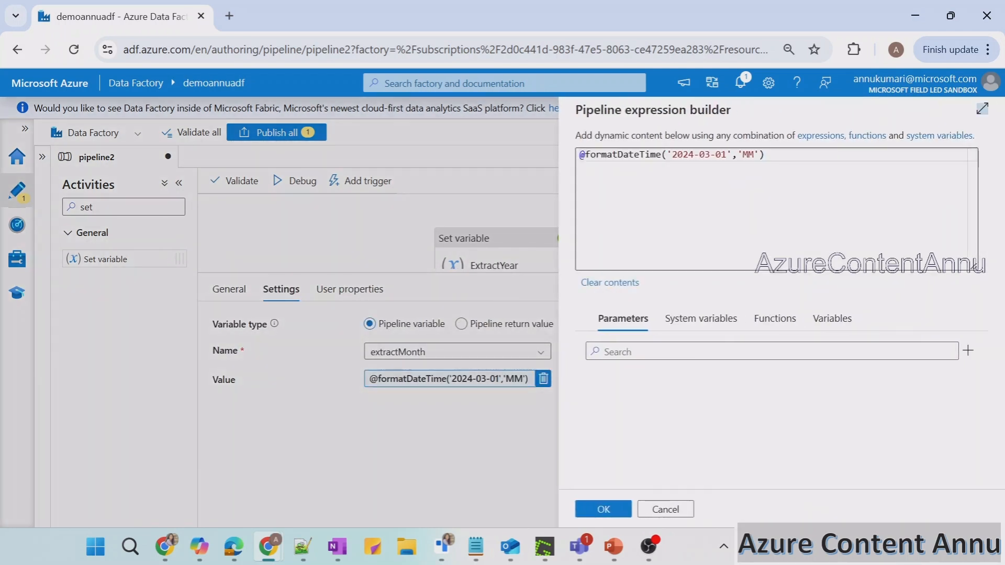
pyautogui.moveTo(672, 155); pyautogui.dragTo(737, 155)
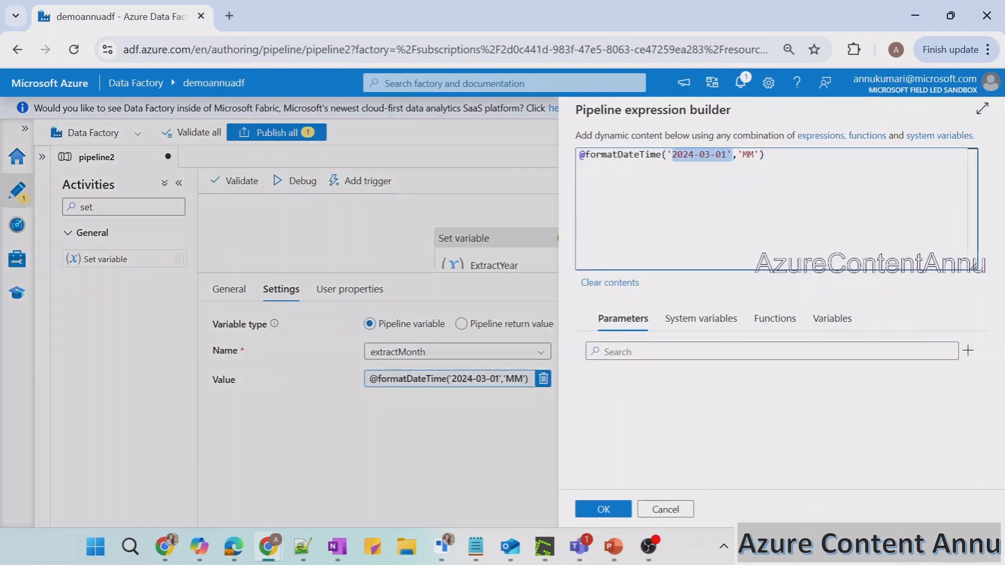
pyautogui.press('BackSpace')
pyautogui.press('BackSpace')
pyautogui.write('utcnow')
pyautogui.press('BackSpace')
pyautogui.write("(),'")
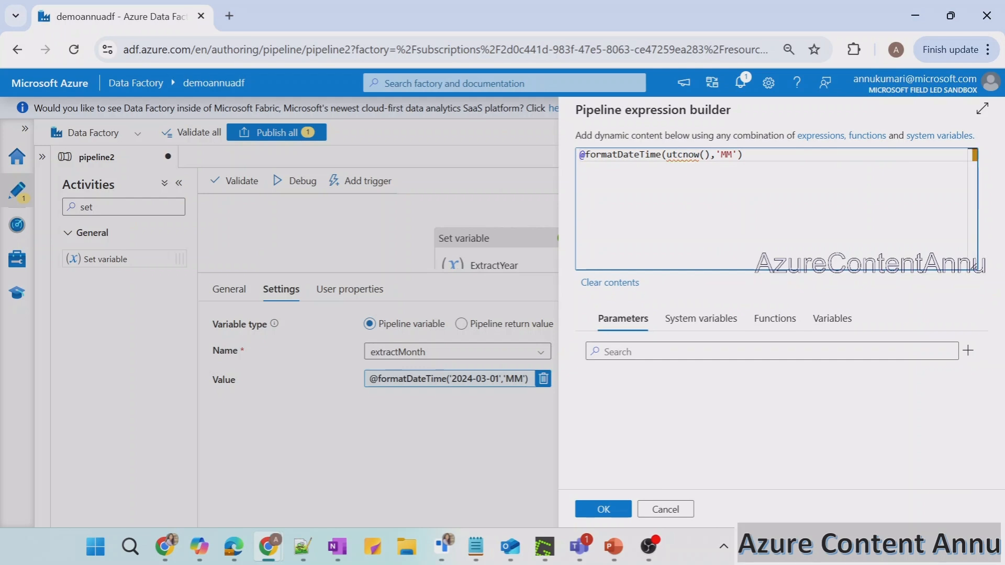
pyautogui.write('M')
pyautogui.click(603, 509)
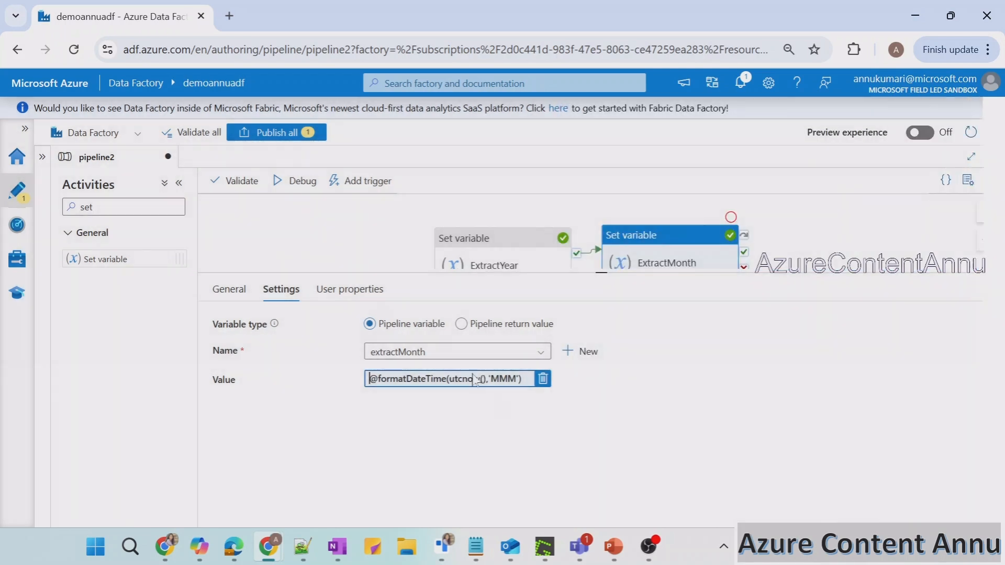
# - Switch to the PowerPoint slide show, review the month format examples, and return to the pipeline
pyautogui.moveTo(614, 547)
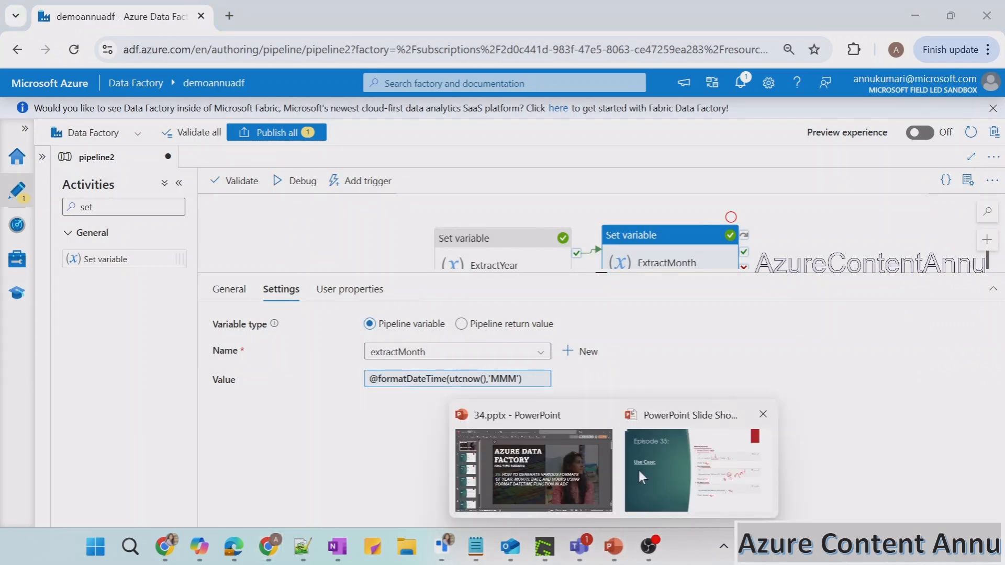
pyautogui.click(638, 468)
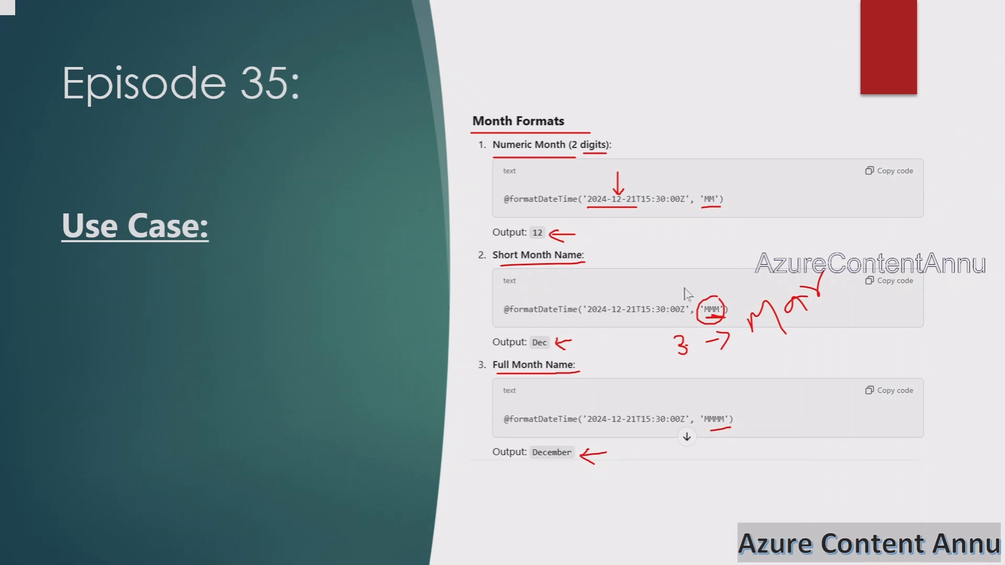
pyautogui.hotkey('alt', 'Tab')
# - Debug the pipeline with the 'MMM' format, refresh the run status, and check ExtractMonth's output value
pyautogui.click(368, 237)
pyautogui.click(306, 183)
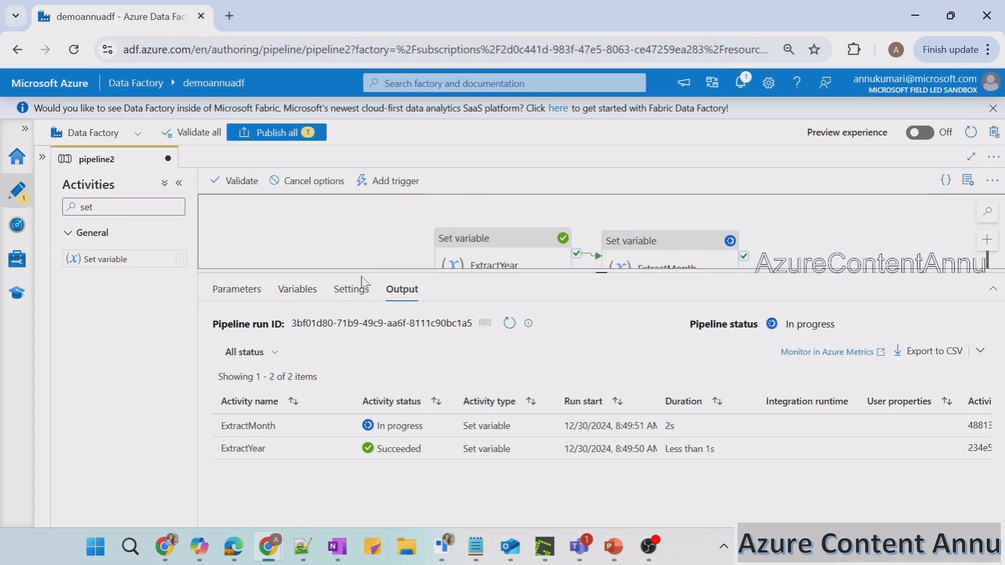
pyautogui.click(510, 323)
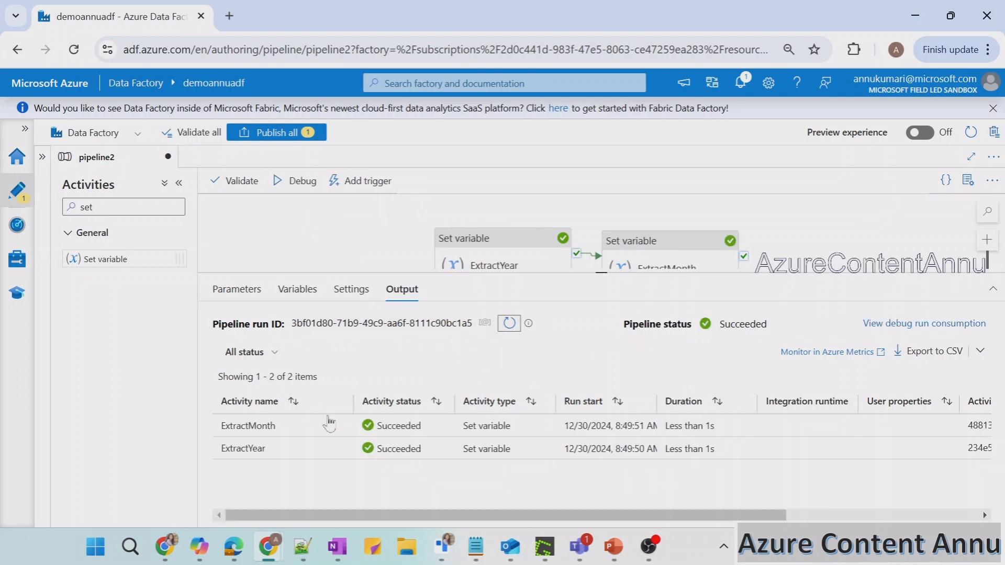
pyautogui.click(340, 426)
pyautogui.moveTo(240, 305); pyautogui.dragTo(275, 305)
pyautogui.click(284, 314)
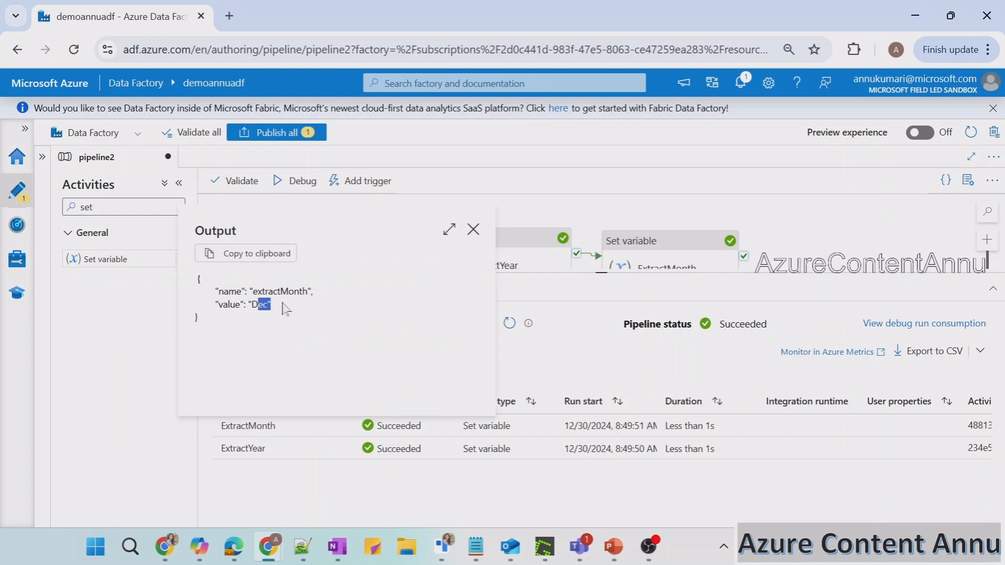
pyautogui.click(473, 231)
pyautogui.click(630, 245)
pyautogui.click(442, 378)
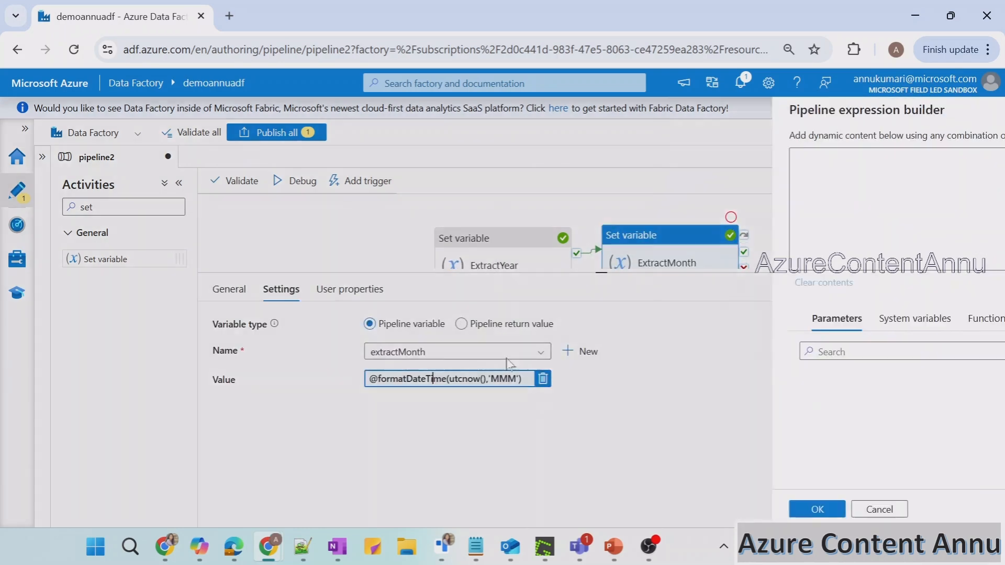
pyautogui.moveTo(667, 155); pyautogui.dragTo(716, 154)
pyautogui.press('BackSpace')
pyautogui.write("'2")
pyautogui.write('024-03-')
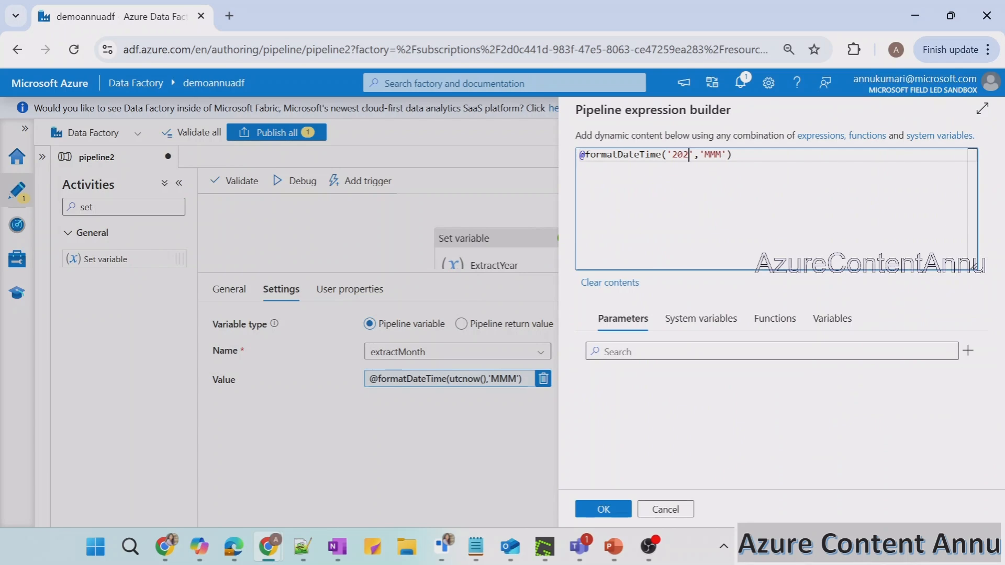
pyautogui.write('01')
pyautogui.click(628, 505)
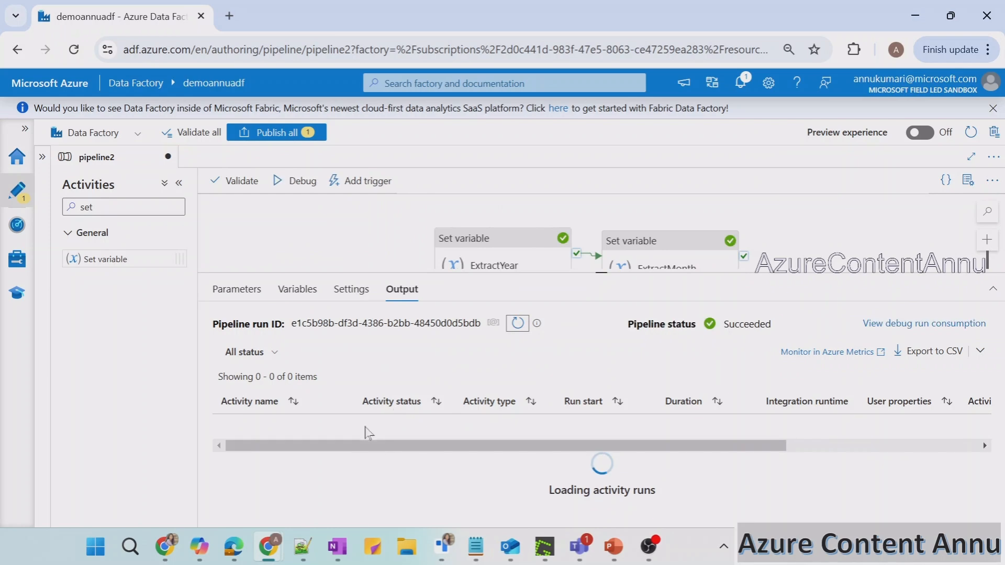
# - Check ExtractMonth's output value from the debug run with the fixed date, and reselect the ExtractMonth activity
pyautogui.click(343, 426)
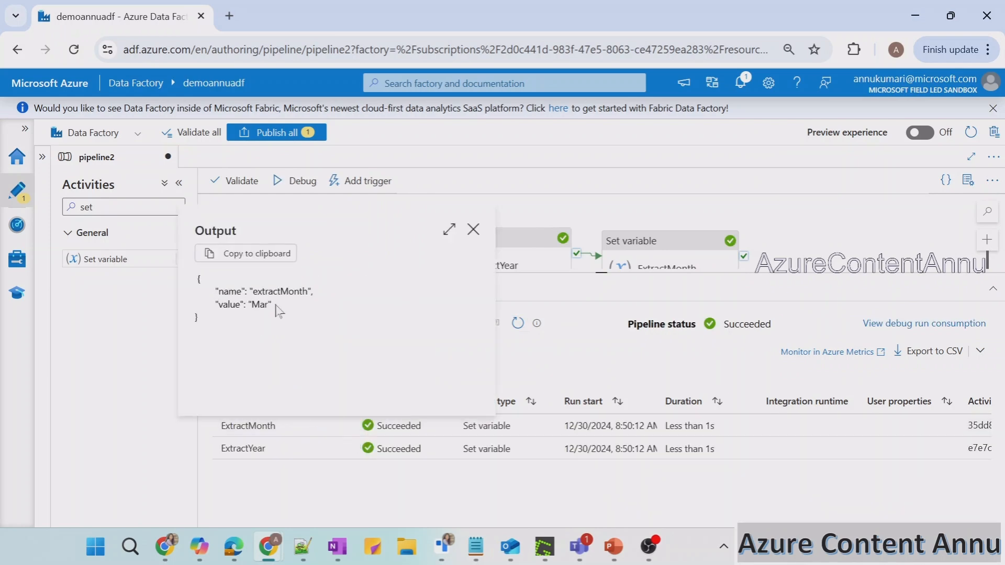
pyautogui.moveTo(252, 305); pyautogui.dragTo(272, 304)
pyautogui.click(474, 230)
pyautogui.click(626, 253)
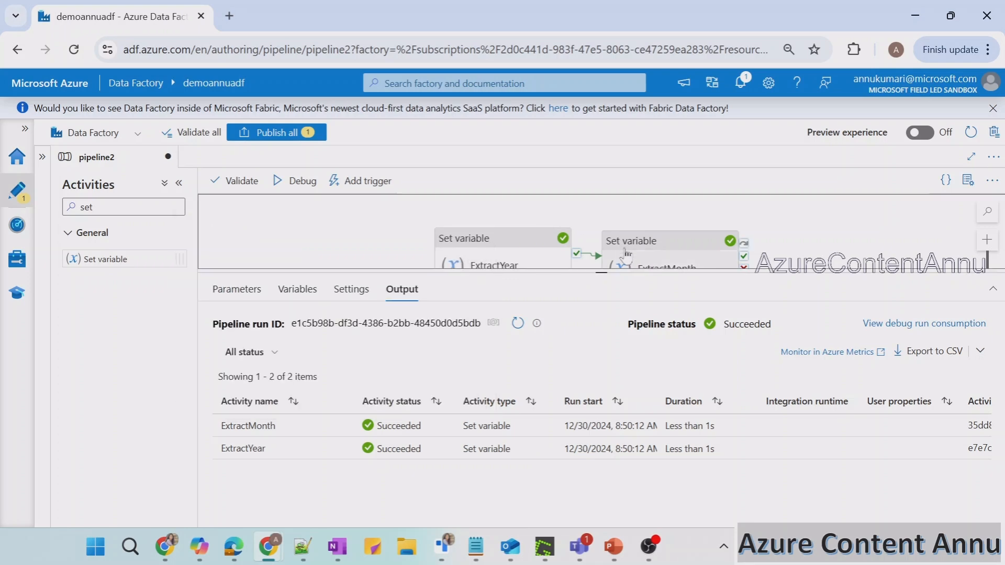
pyautogui.click(459, 385)
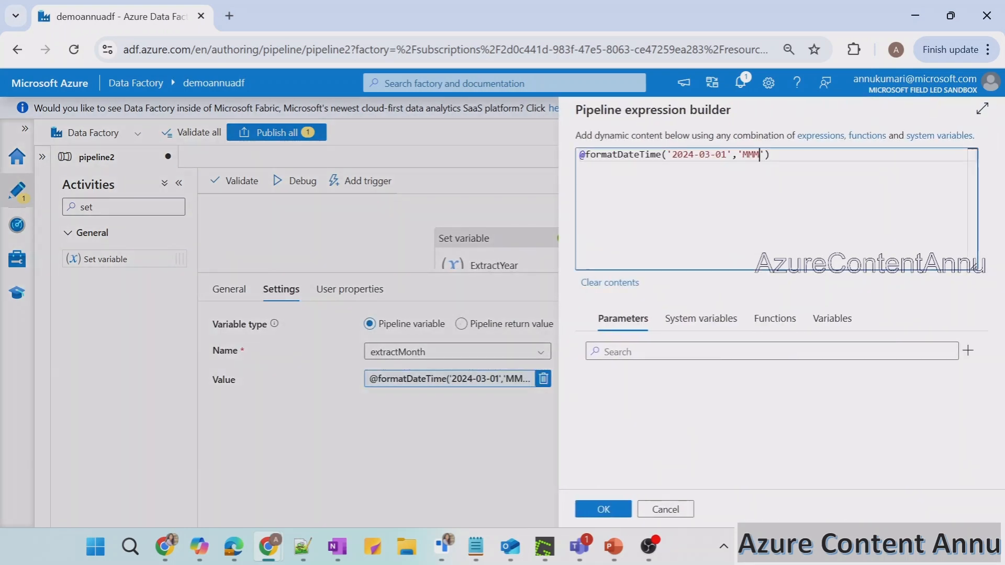
pyautogui.write('M')
pyautogui.click(602, 509)
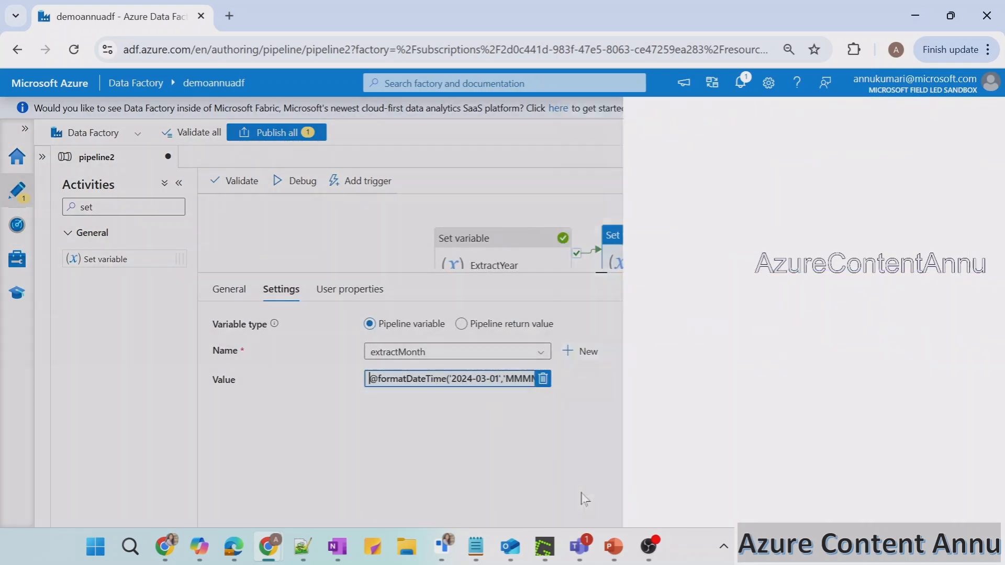
# - Debug the pipeline with the 'MMMM' format, refresh the run status, and check ExtractMonth's output value
pyautogui.click(274, 192)
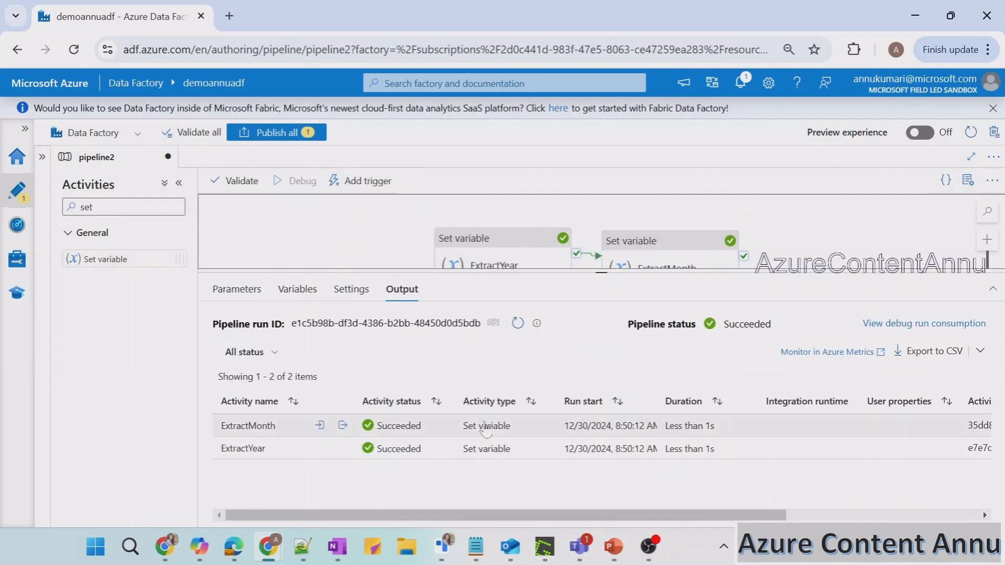
pyautogui.click(517, 324)
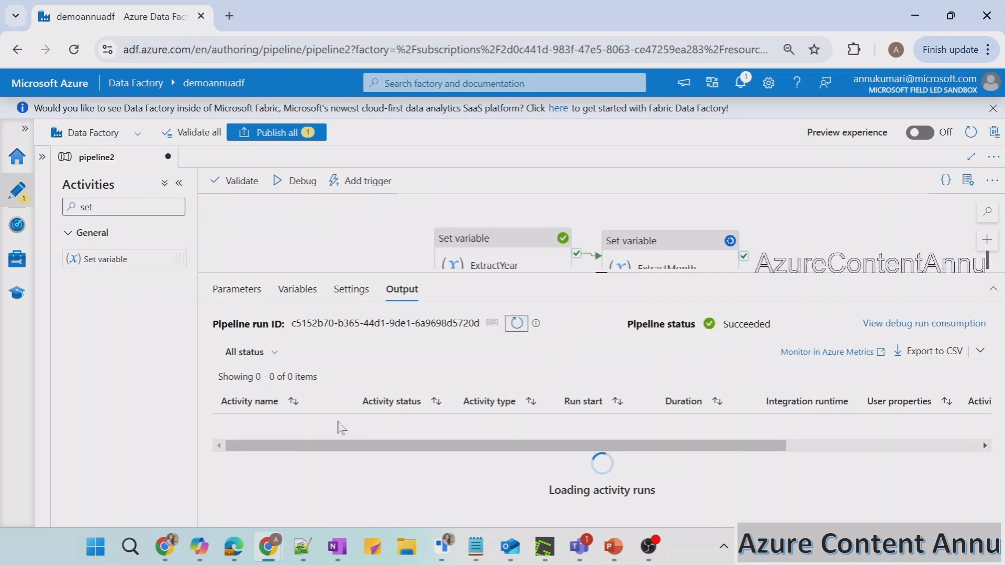
pyautogui.click(343, 426)
pyautogui.doubleClick(269, 301)
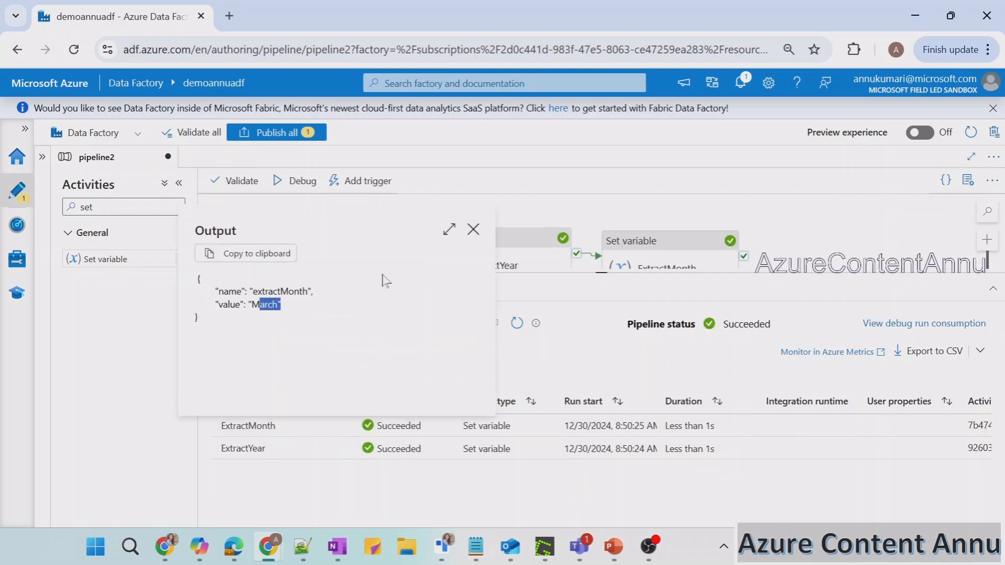
pyautogui.click(471, 229)
pyautogui.click(662, 255)
pyautogui.click(449, 378)
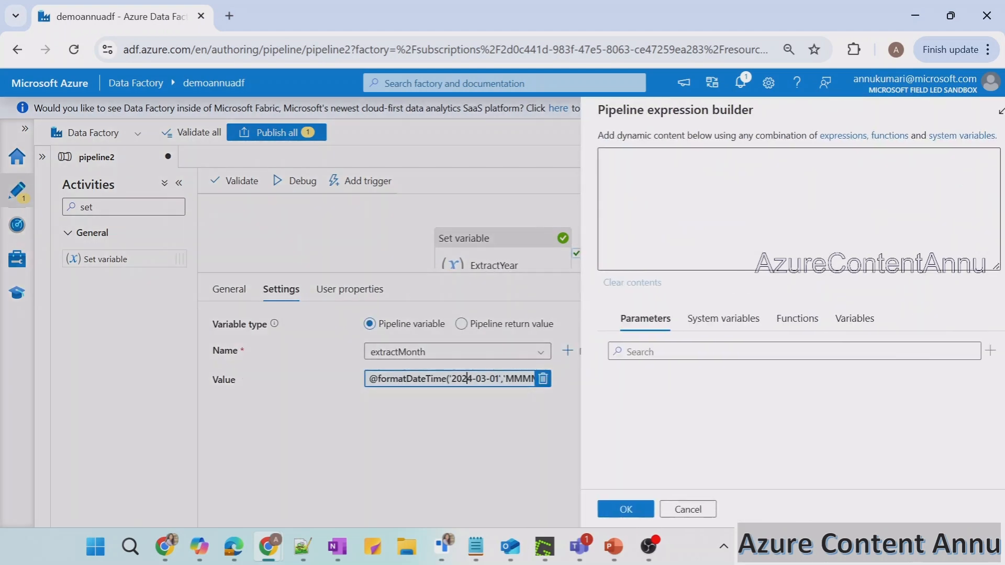
pyautogui.moveTo(667, 155); pyautogui.dragTo(732, 155)
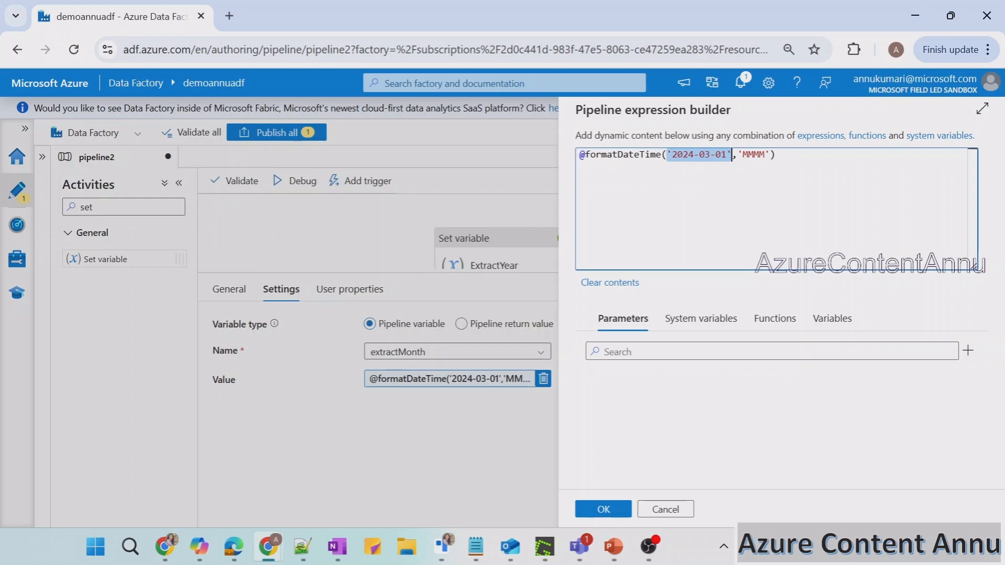
pyautogui.write('utcnow()')
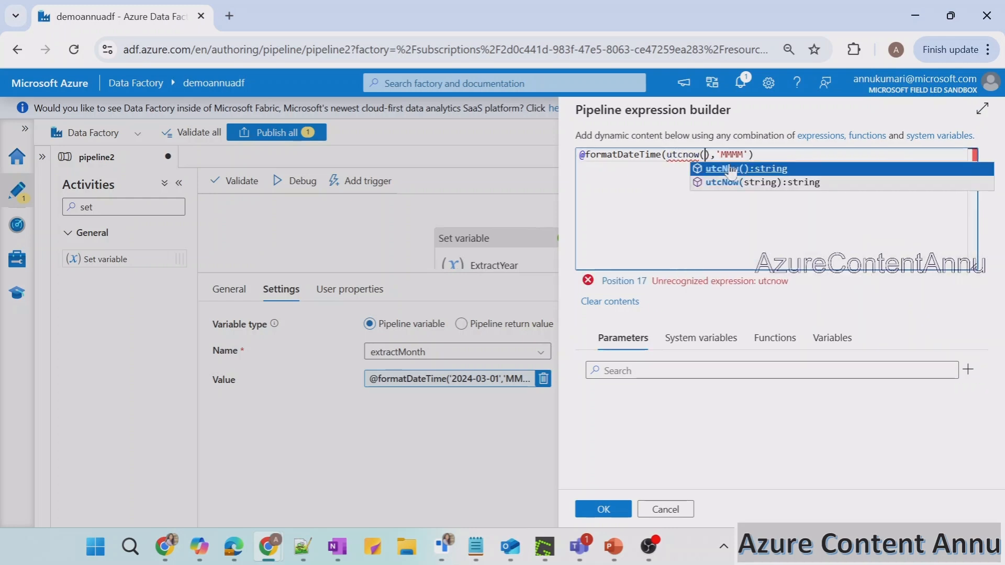
pyautogui.click(702, 433)
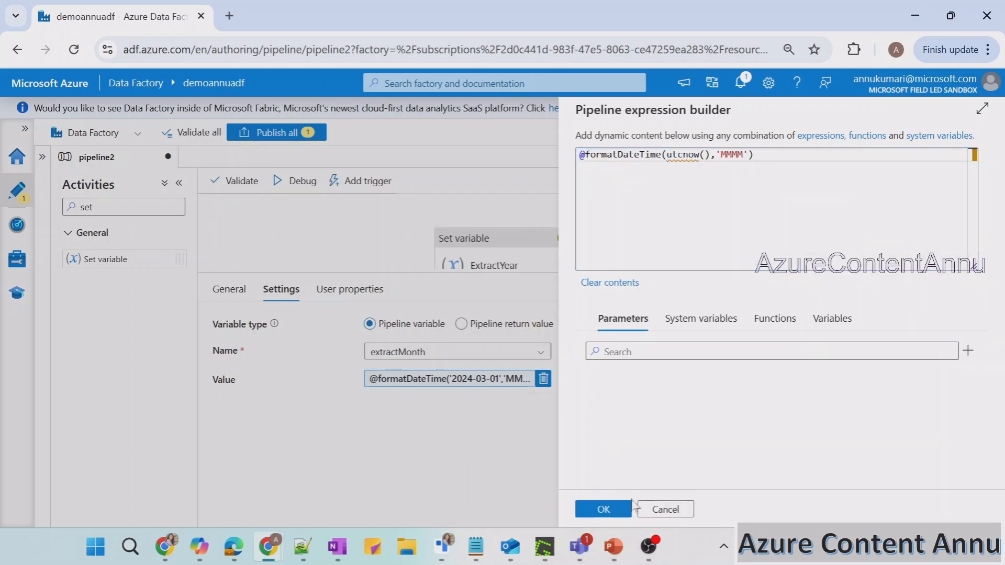
pyautogui.click(604, 509)
# - Debug the pipeline with the current UTC date and check ExtractMonth's full month name output
pyautogui.click(296, 181)
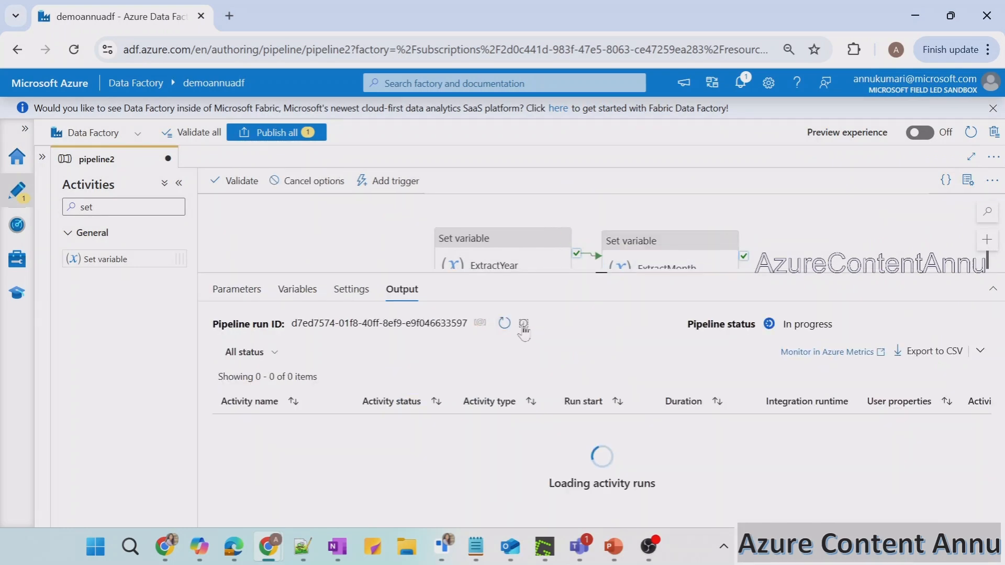
pyautogui.click(336, 425)
pyautogui.doubleClick(273, 304)
# - Switch to the PowerPoint slide show, advance to the Day/Date Formats slide, and underline its heading
pyautogui.click(613, 547)
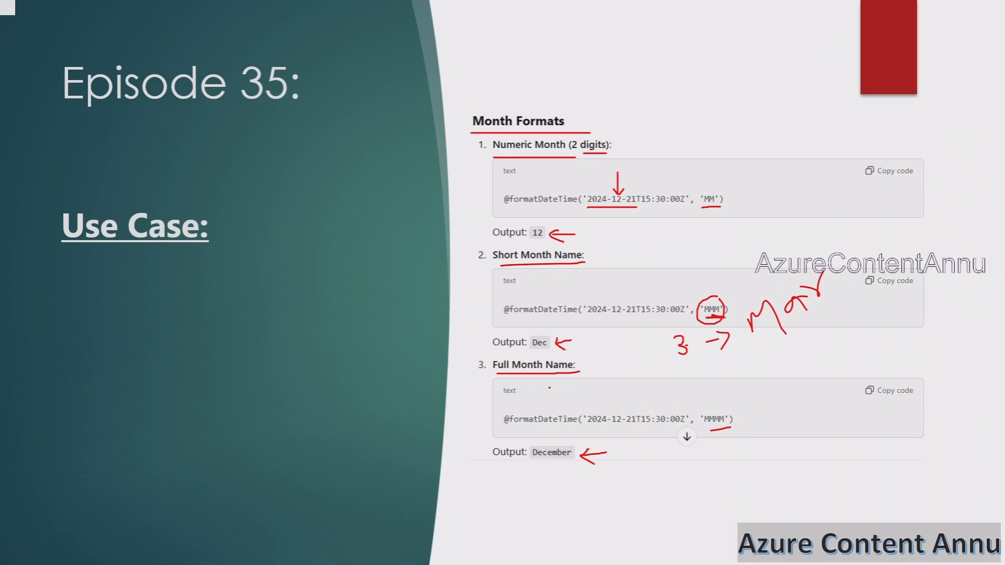
pyautogui.press('Right')
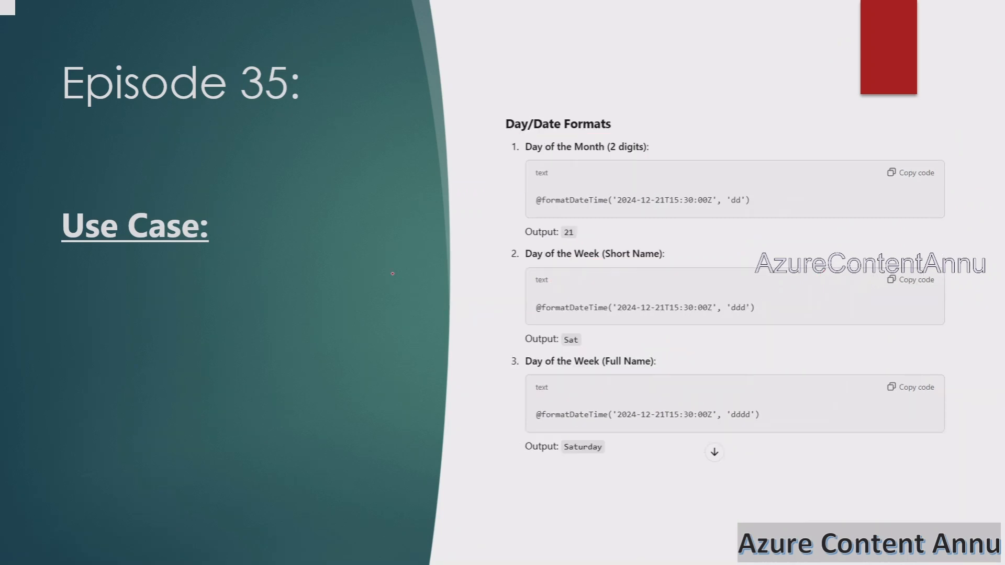
pyautogui.moveTo(508, 138); pyautogui.dragTo(585, 134)
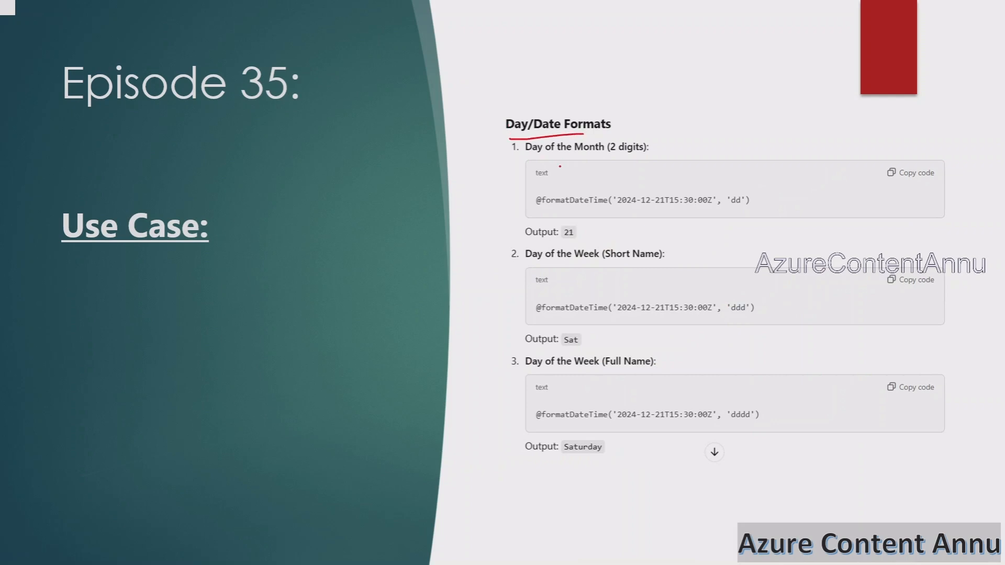
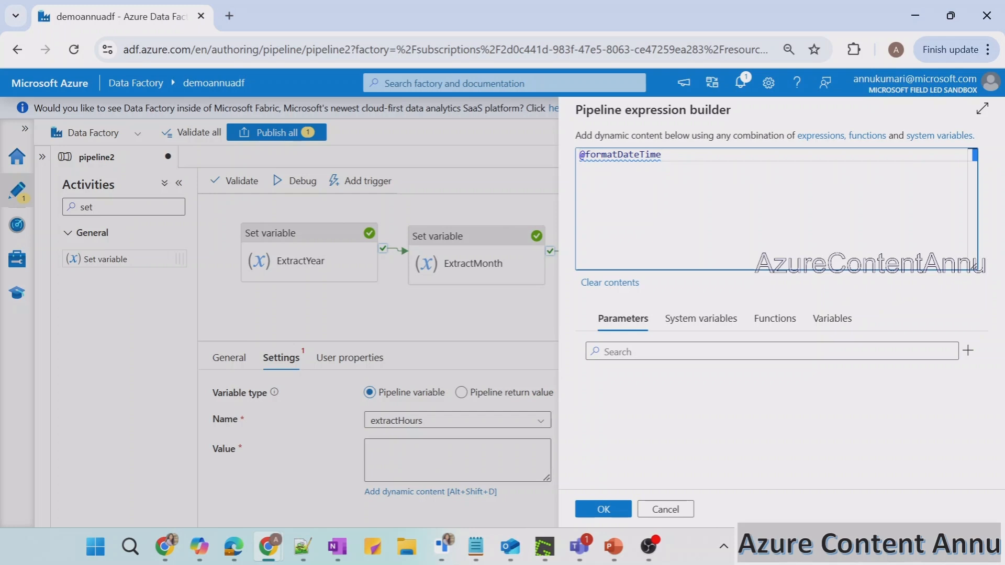
pyautogui.write('()utcn')
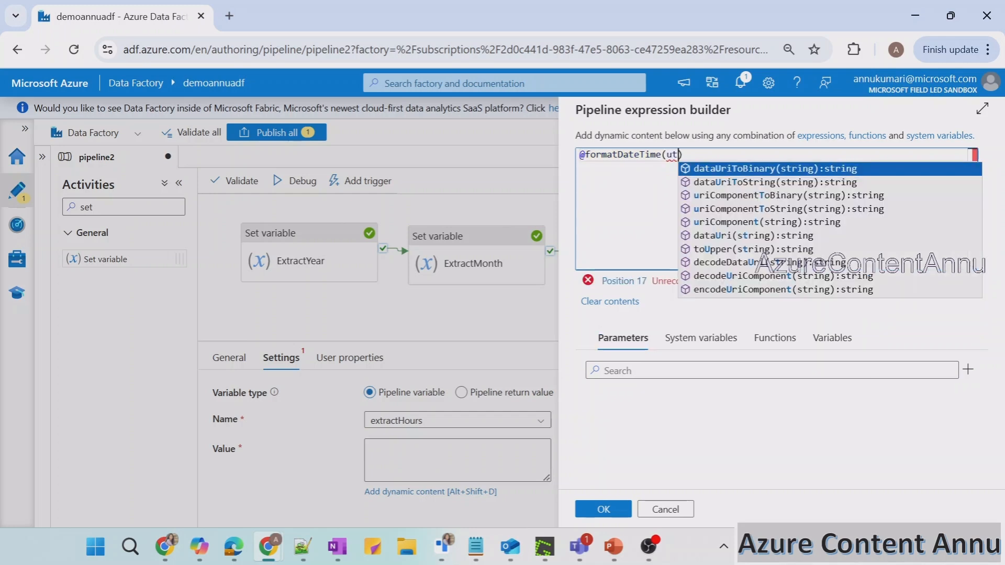
pyautogui.write('ow()')
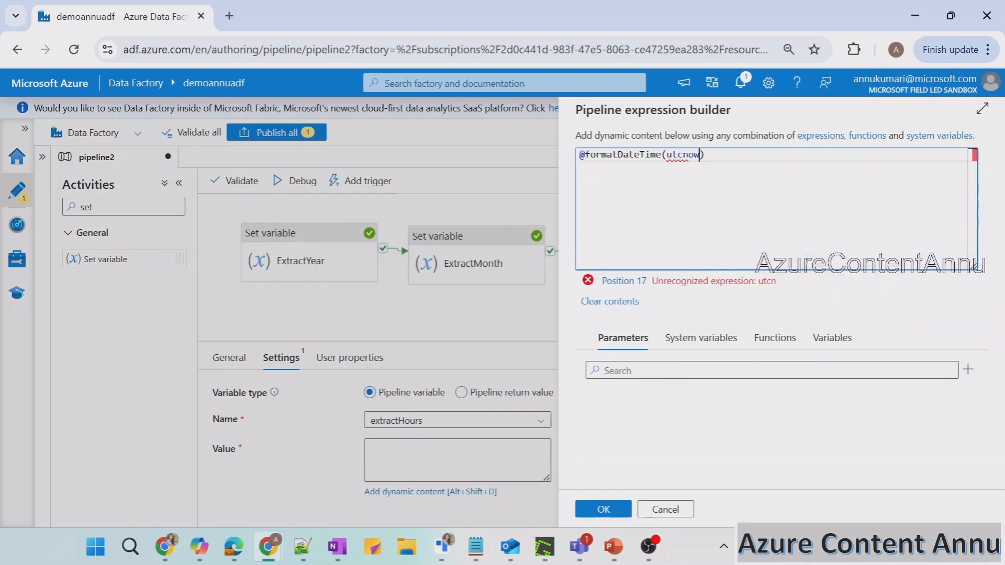
pyautogui.write(',')
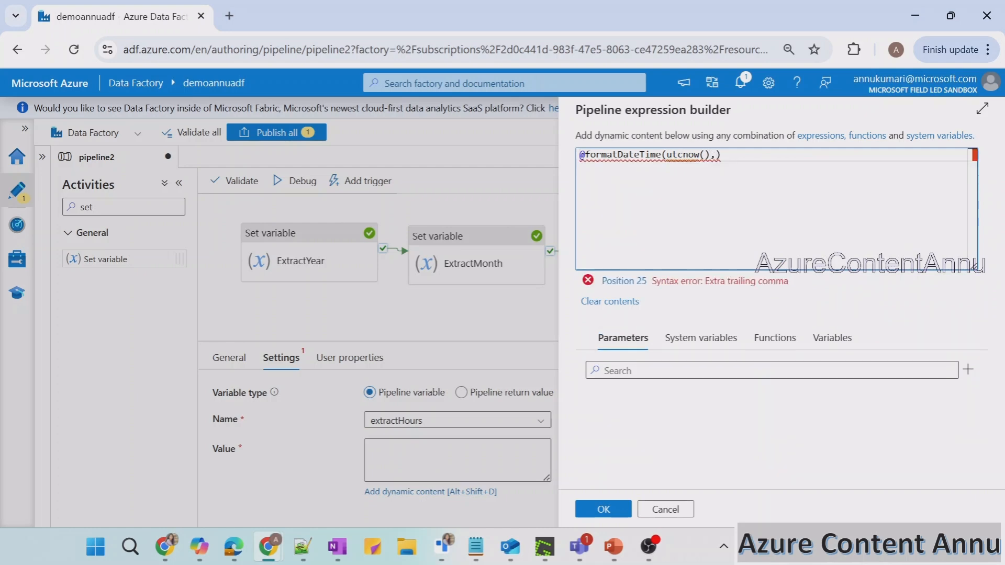
pyautogui.write("'hh")
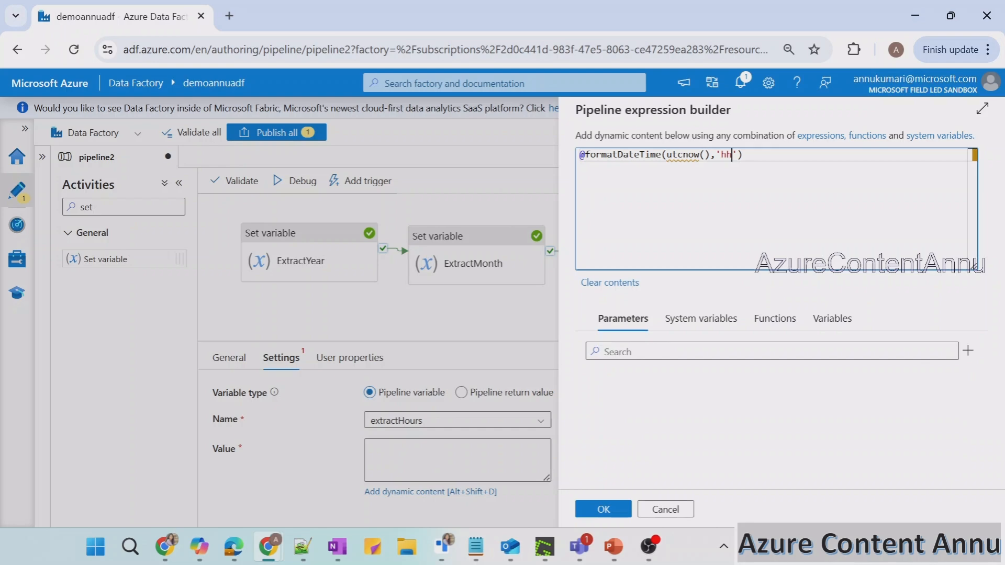
pyautogui.click(603, 509)
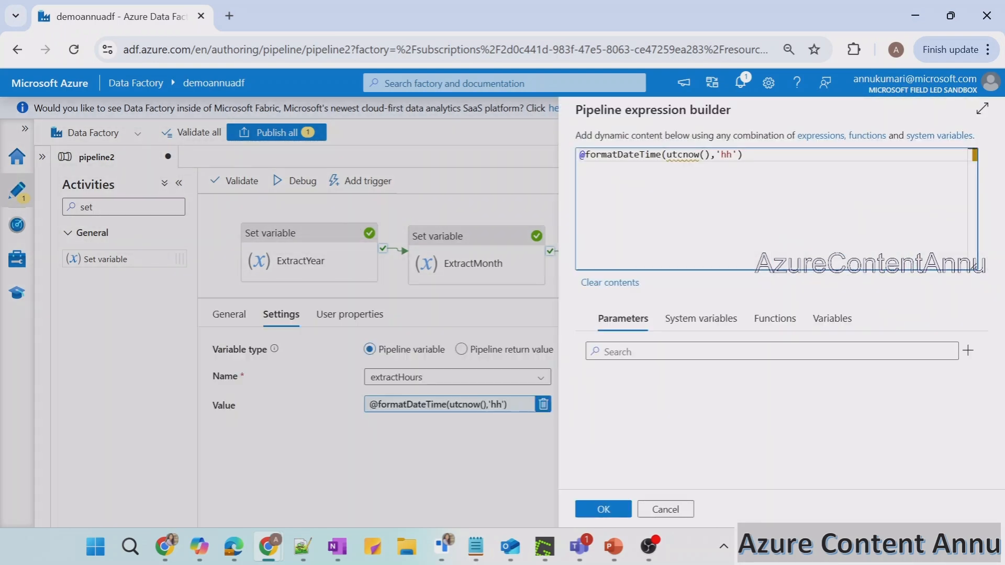
pyautogui.hotkey('ctrl', 'a')
pyautogui.hotkey('ctrl', 'c')
pyautogui.press('Delete')
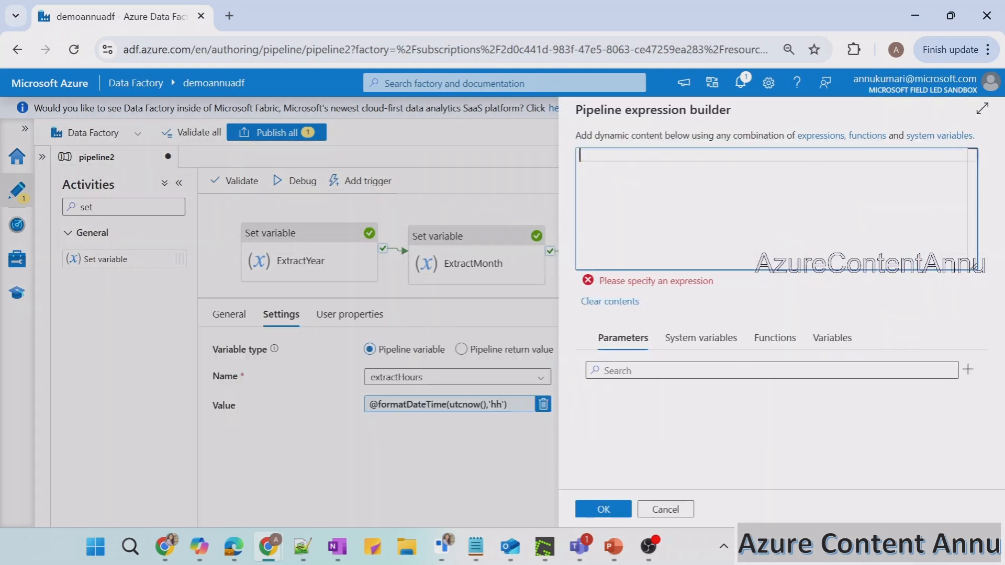
pyautogui.write('@utcn')
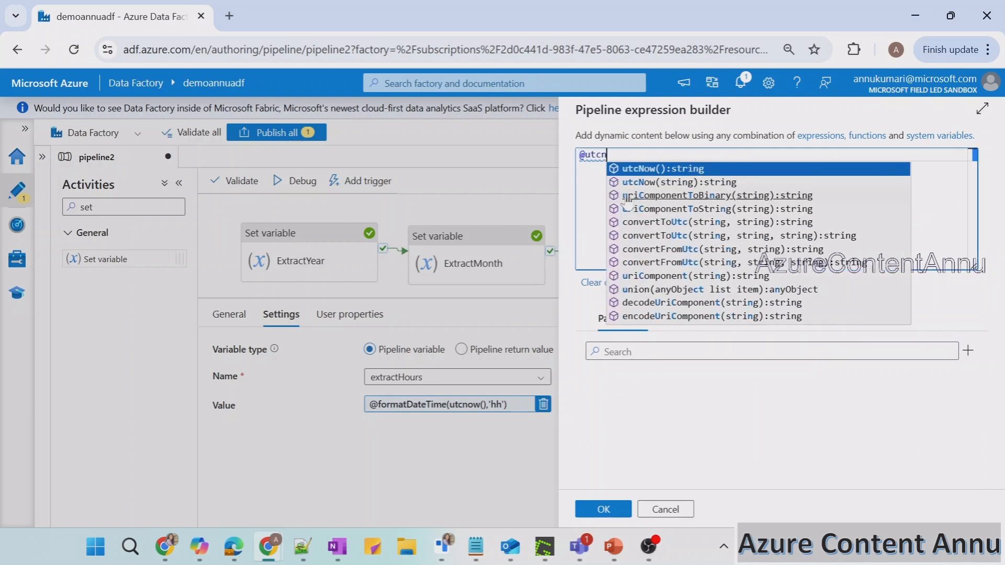
pyautogui.press('Return')
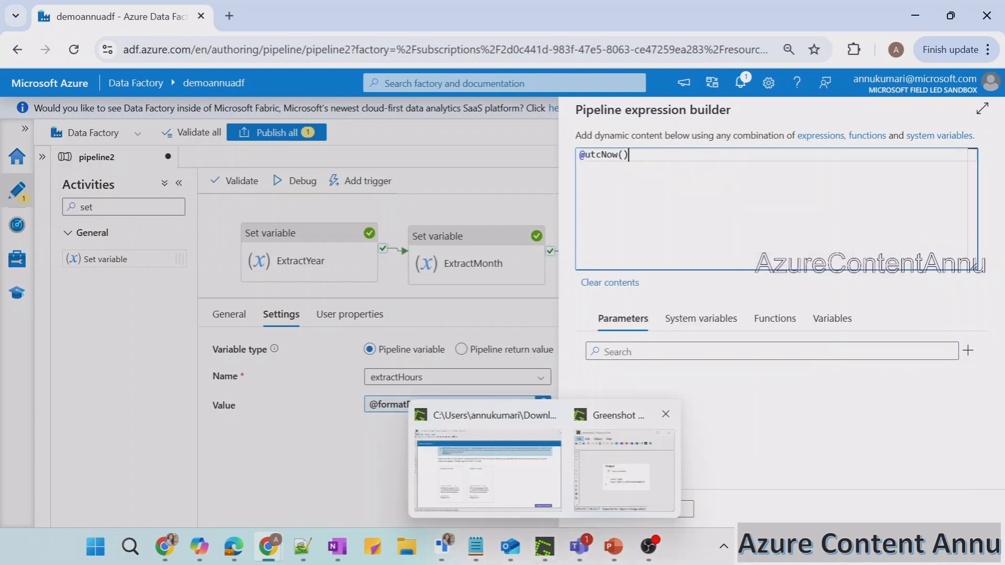
pyautogui.click(607, 507)
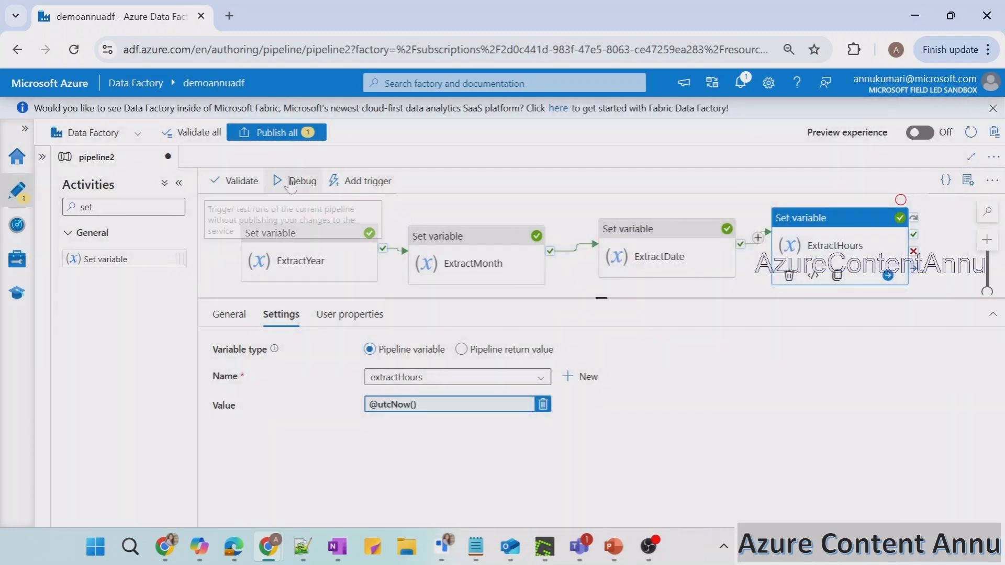
pyautogui.click(232, 274)
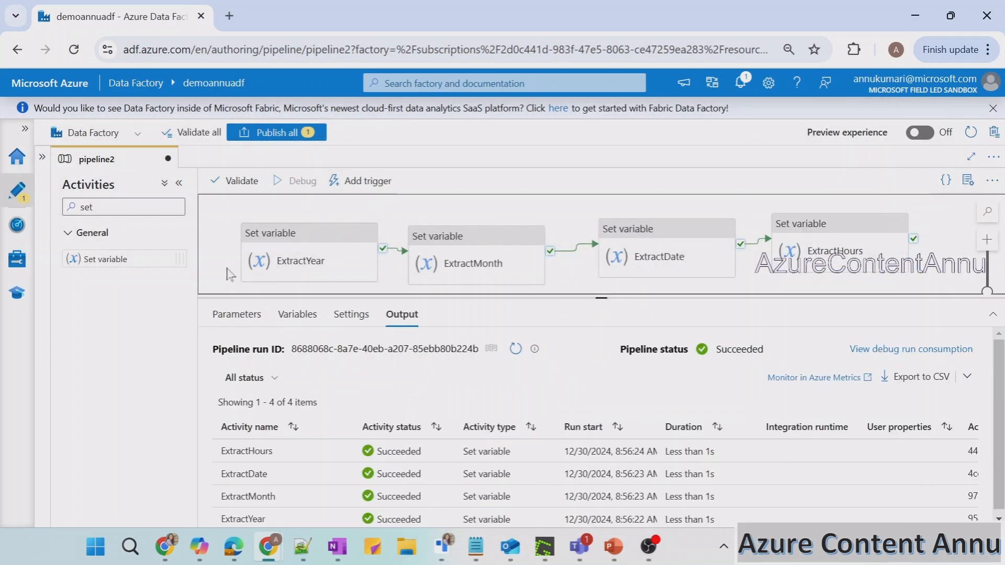
pyautogui.click(515, 349)
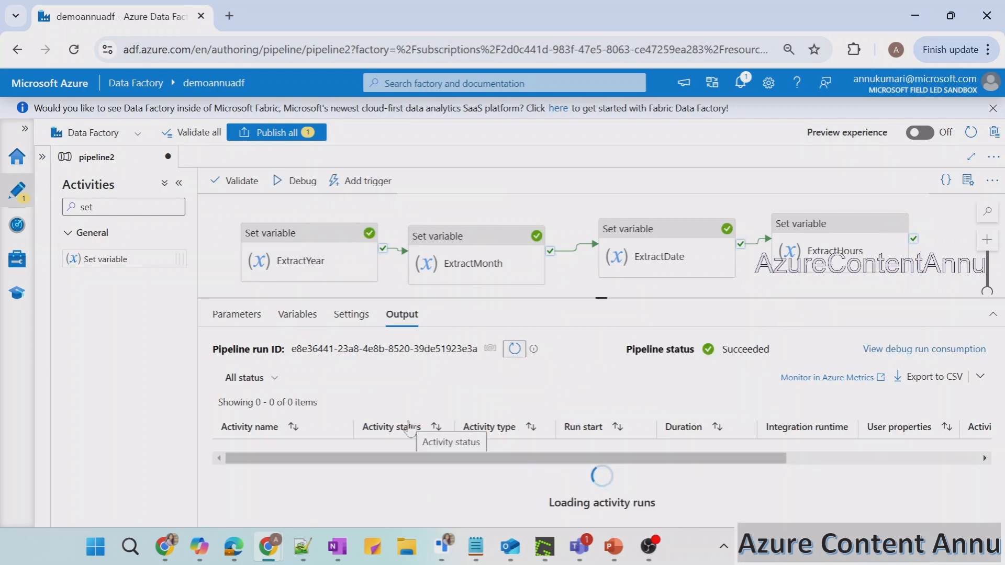
pyautogui.click(342, 451)
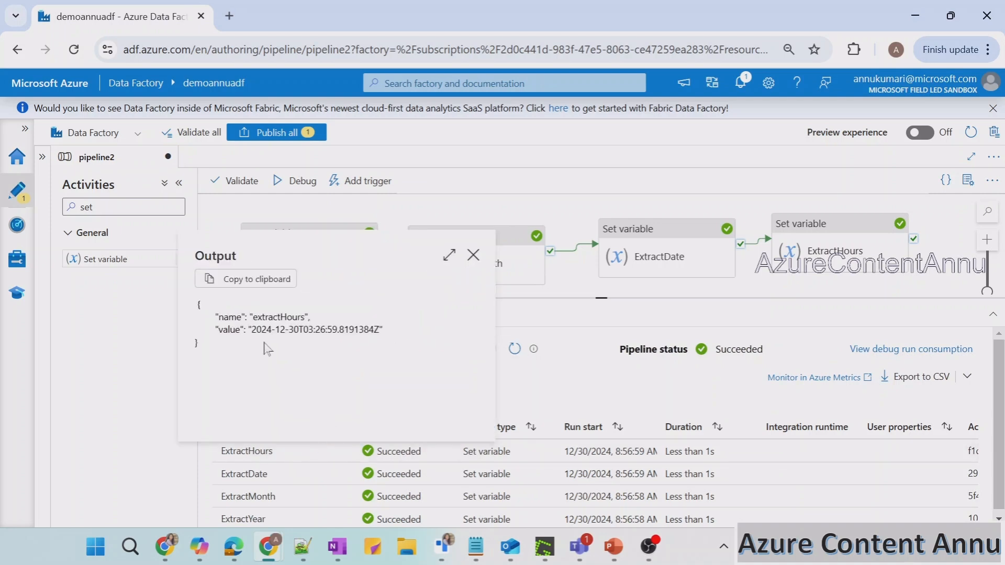
pyautogui.moveTo(249, 329); pyautogui.dragTo(320, 329)
pyautogui.click(318, 345)
pyautogui.moveTo(308, 329); pyautogui.dragTo(333, 330)
pyautogui.click(324, 345)
pyautogui.moveTo(304, 329); pyautogui.dragTo(333, 329)
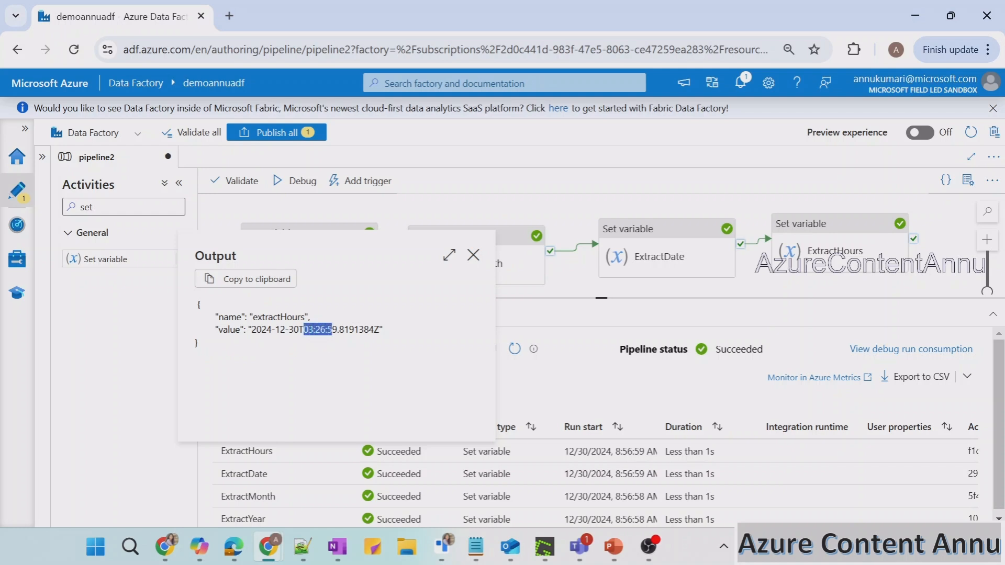
pyautogui.click(473, 255)
pyautogui.click(833, 251)
pyautogui.click(385, 405)
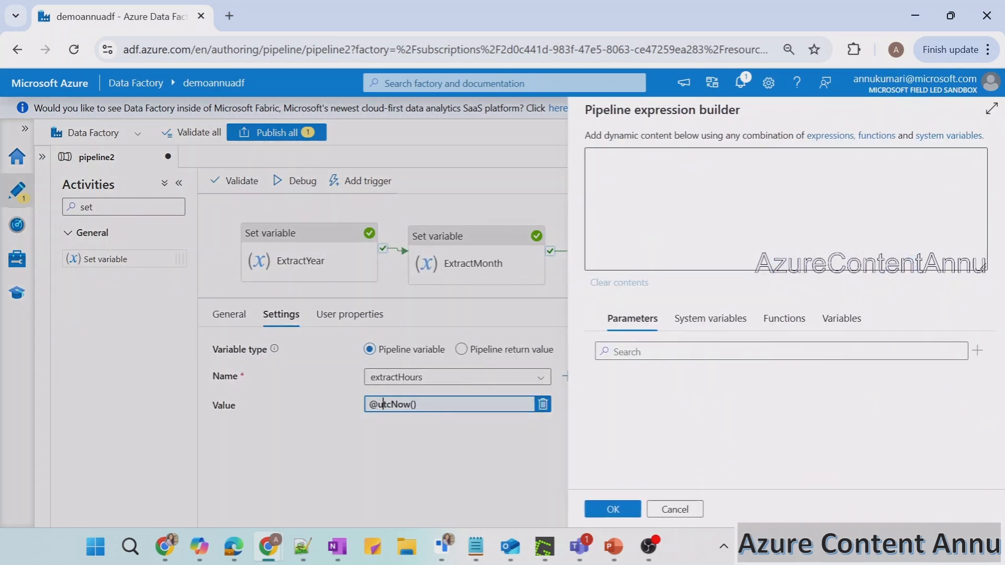
pyautogui.hotkey('ctrl', 'a')
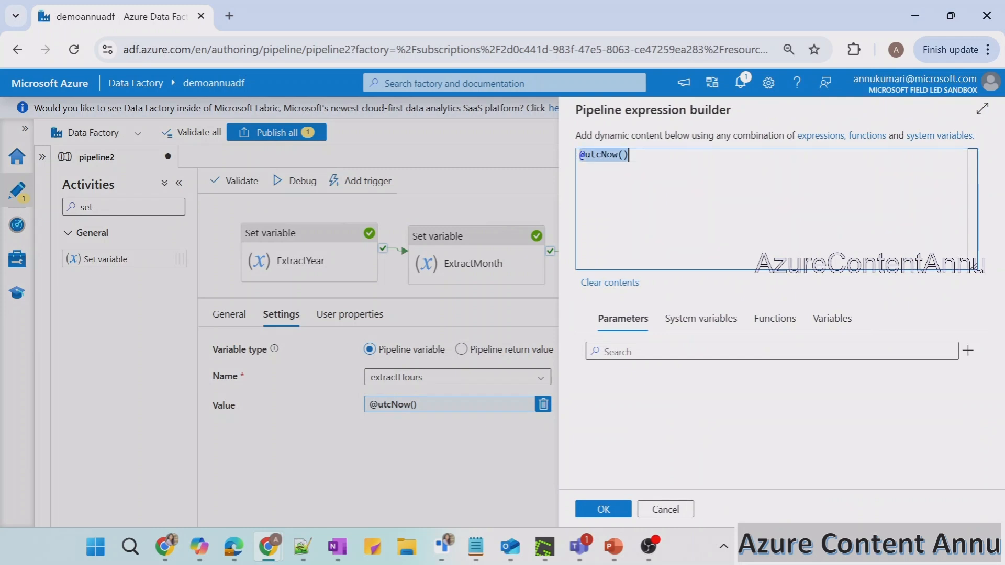
pyautogui.hotkey('ctrl', 'v')
pyautogui.moveTo(722, 155); pyautogui.dragTo(732, 155)
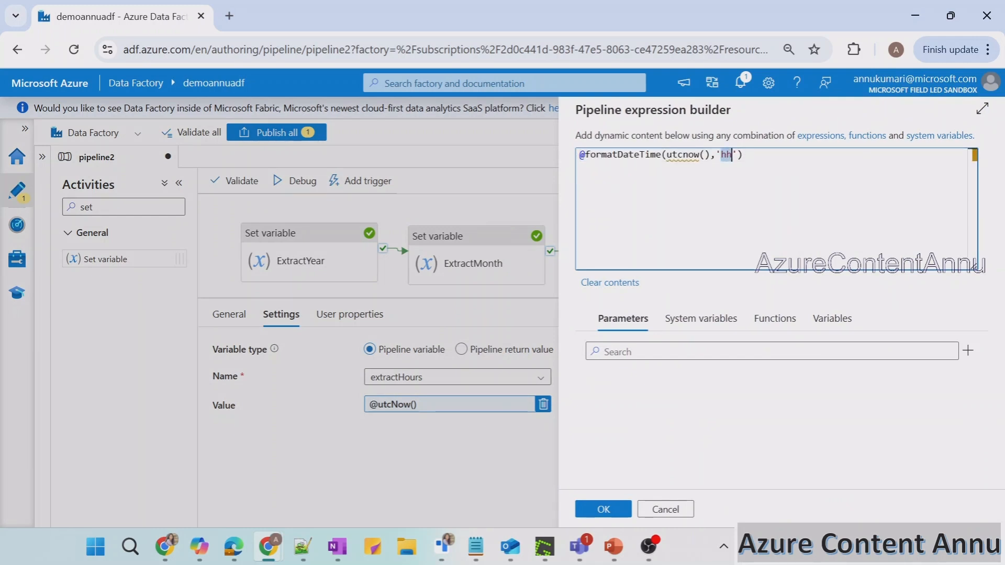
pyautogui.click(744, 155)
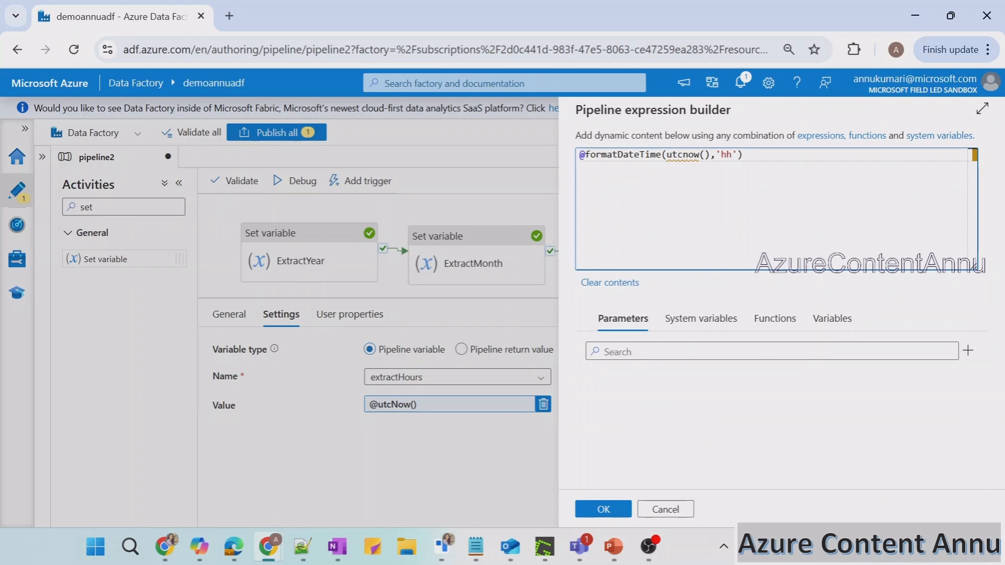
pyautogui.click(603, 510)
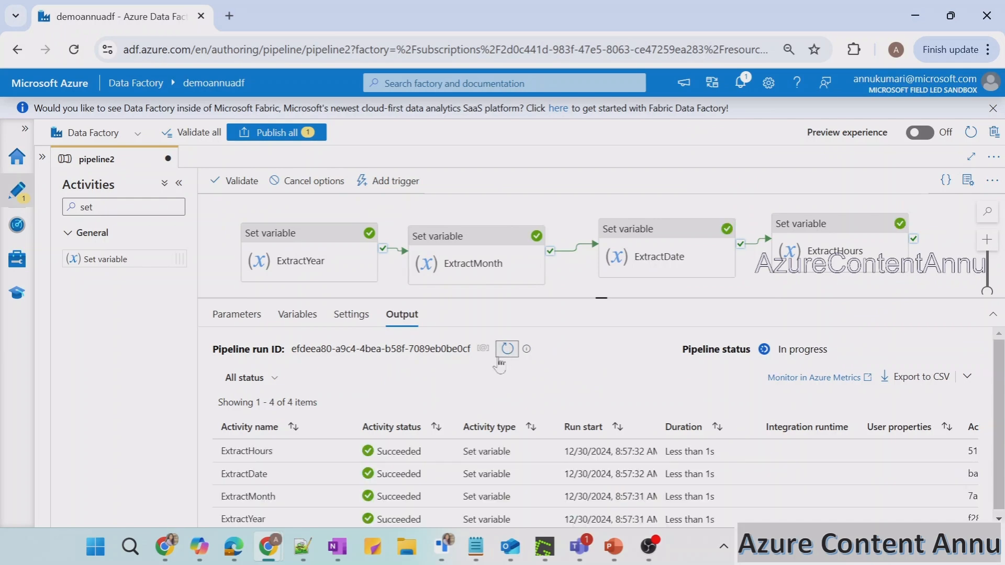
# - Check ExtractHours' output value from the debug run with the 'hh' format
pyautogui.click(343, 451)
pyautogui.doubleClick(268, 332)
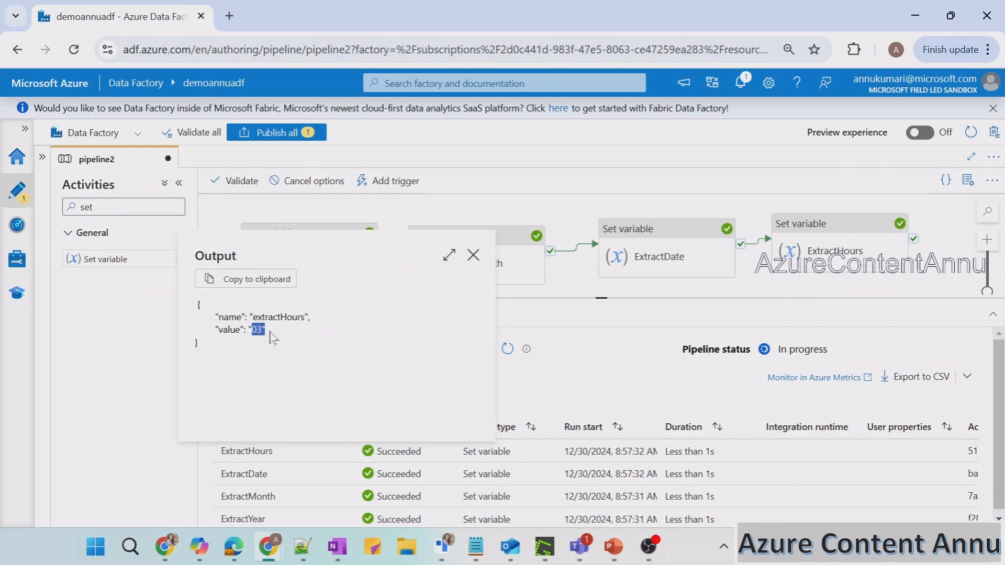
pyautogui.click(474, 255)
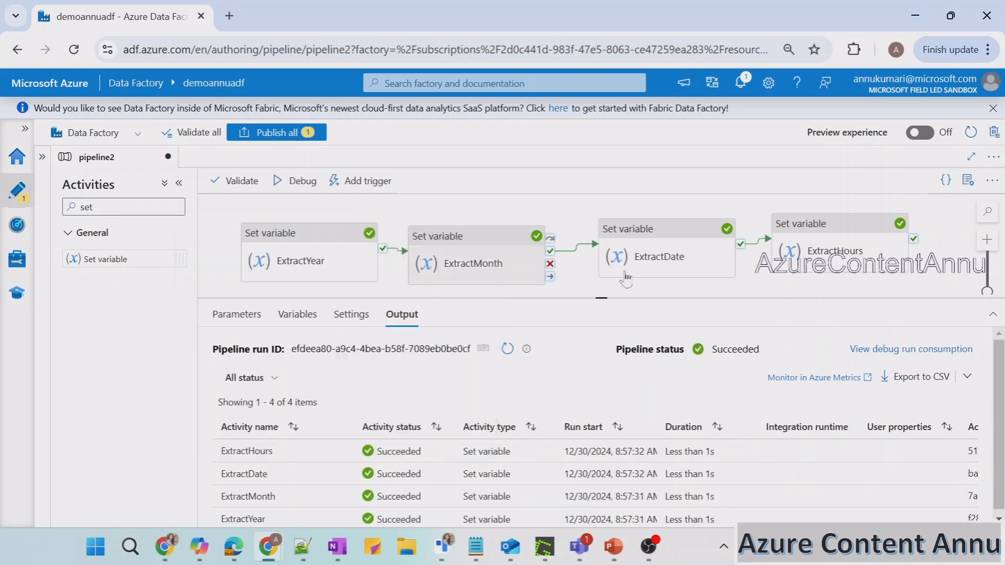
pyautogui.click(838, 252)
pyautogui.click(450, 404)
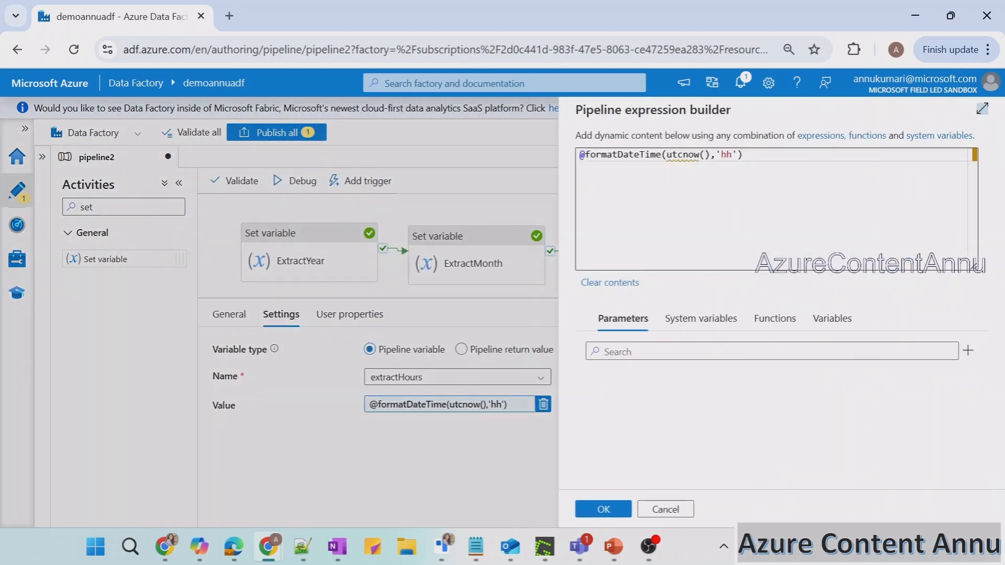
pyautogui.click(732, 155)
pyautogui.press('BackSpace')
pyautogui.press('BackSpace')
pyautogui.write('HH')
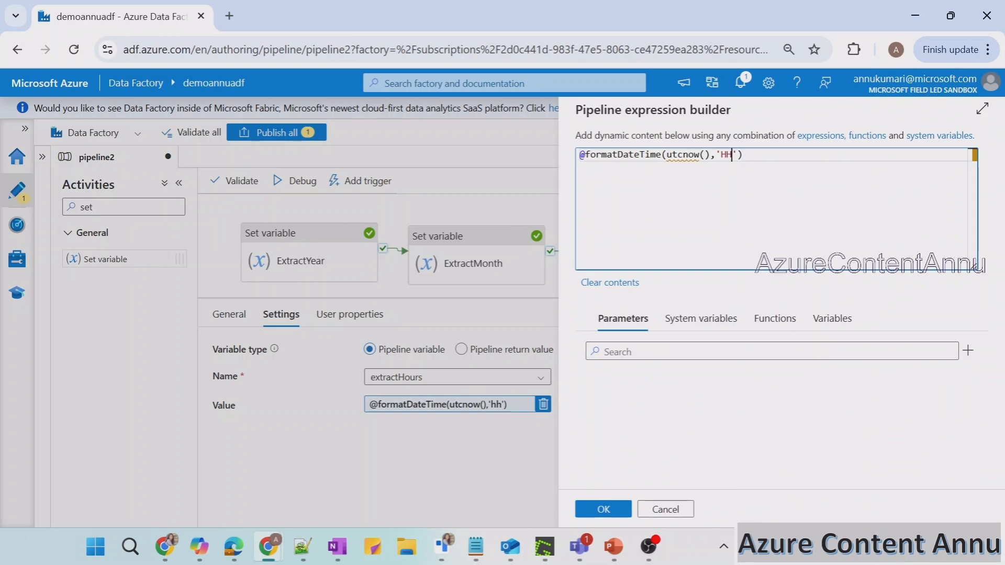
pyautogui.click(604, 509)
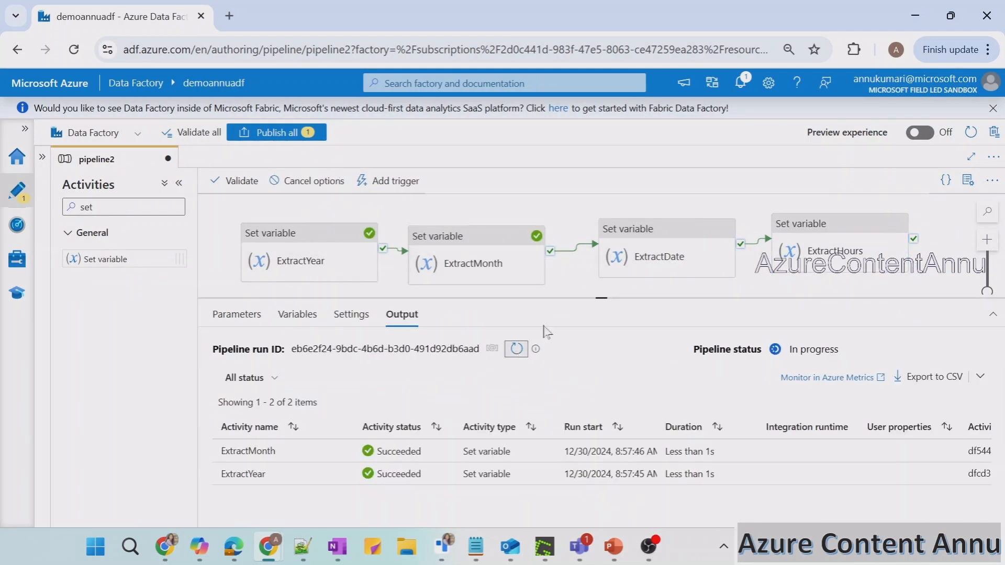
# - Refresh the debug run of the 'HH' expression and check ExtractHours' output value
pyautogui.click(516, 349)
pyautogui.moveTo(602, 300); pyautogui.dragTo(601, 276)
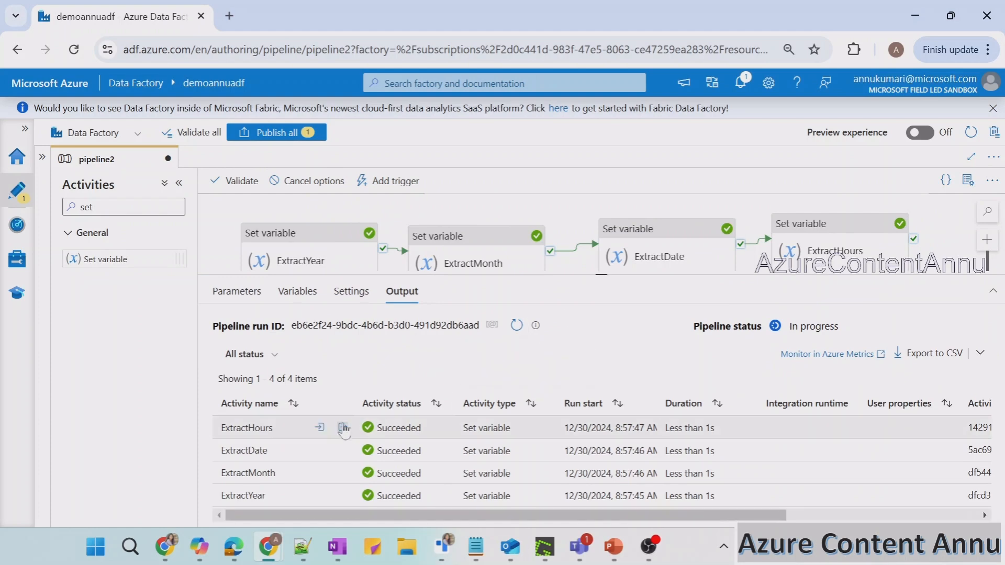
pyautogui.click(344, 427)
pyautogui.moveTo(251, 308); pyautogui.dragTo(265, 309)
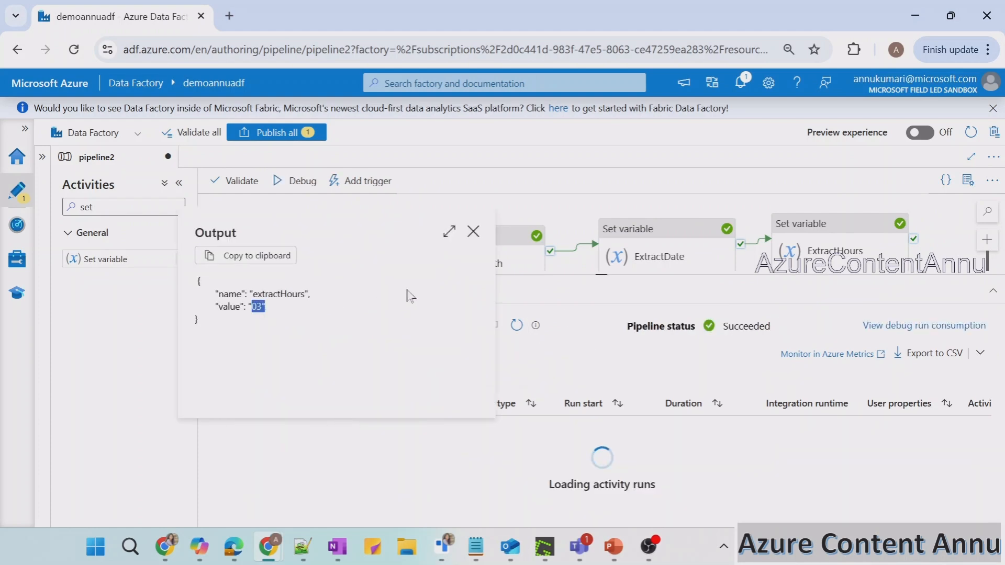
pyautogui.click(473, 232)
# - Replace utcNow() in the ExtractHours value expression with the literal timestamp '2024-12-30T03:28:16.1618014Z'
pyautogui.click(814, 249)
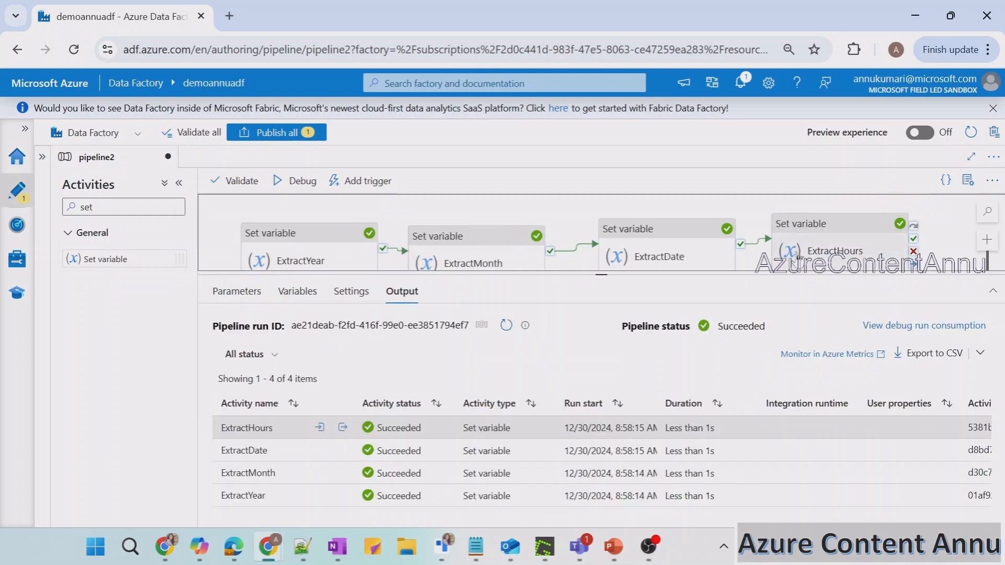
pyautogui.click(798, 256)
pyautogui.click(433, 379)
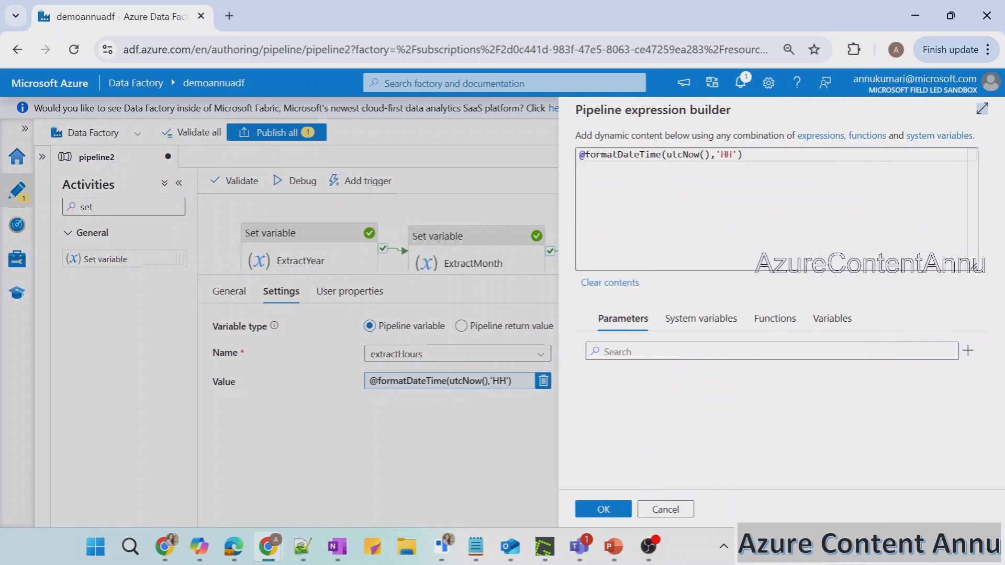
pyautogui.moveTo(667, 155); pyautogui.dragTo(711, 155)
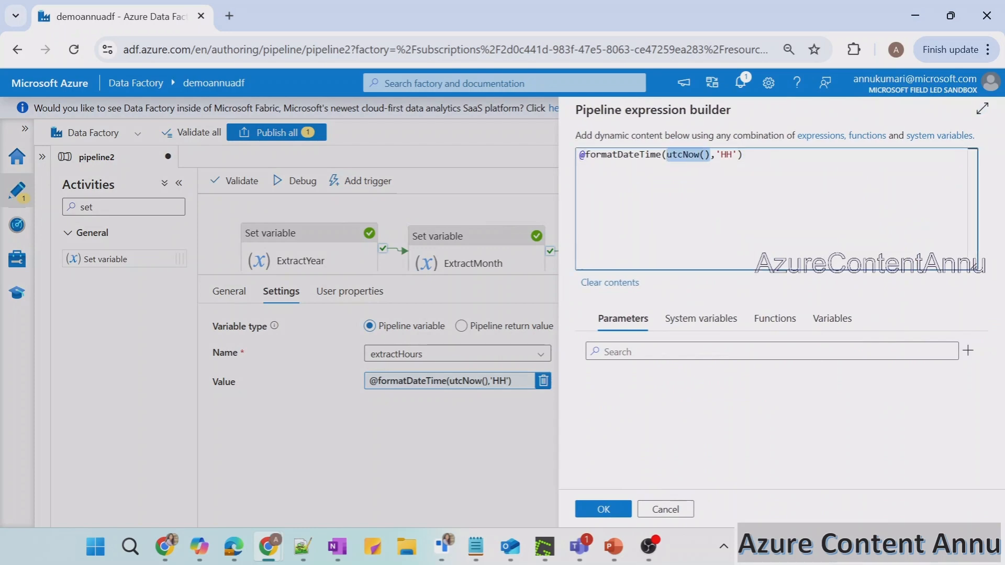
pyautogui.press('BackSpace')
pyautogui.write("''")
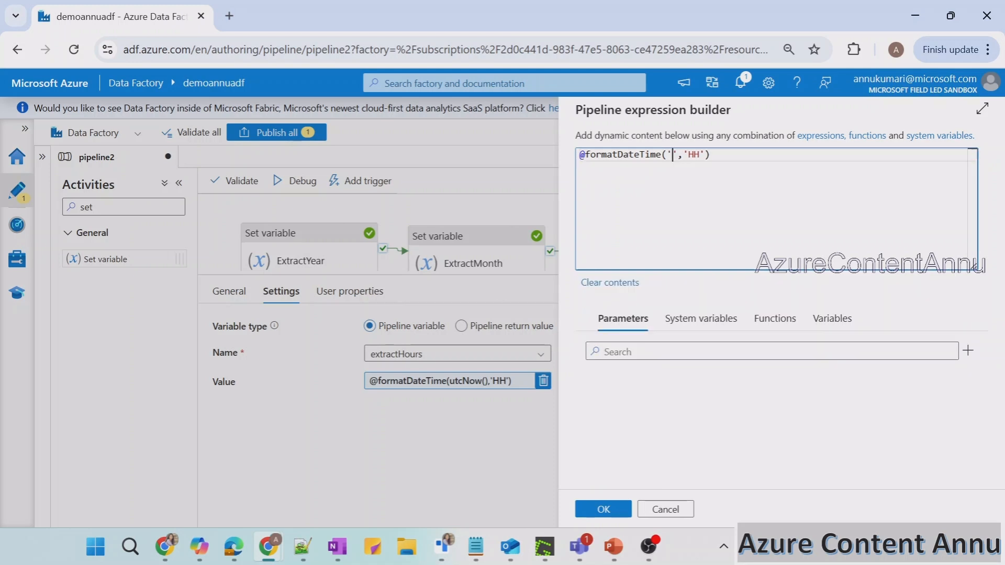
pyautogui.write('2024-12-30T03:28:16.1618014Z')
# - Set the hour part of the literal timestamp to 15, giving '2024-12-30T15:28:16.1618014Z'
pyautogui.click(743, 155)
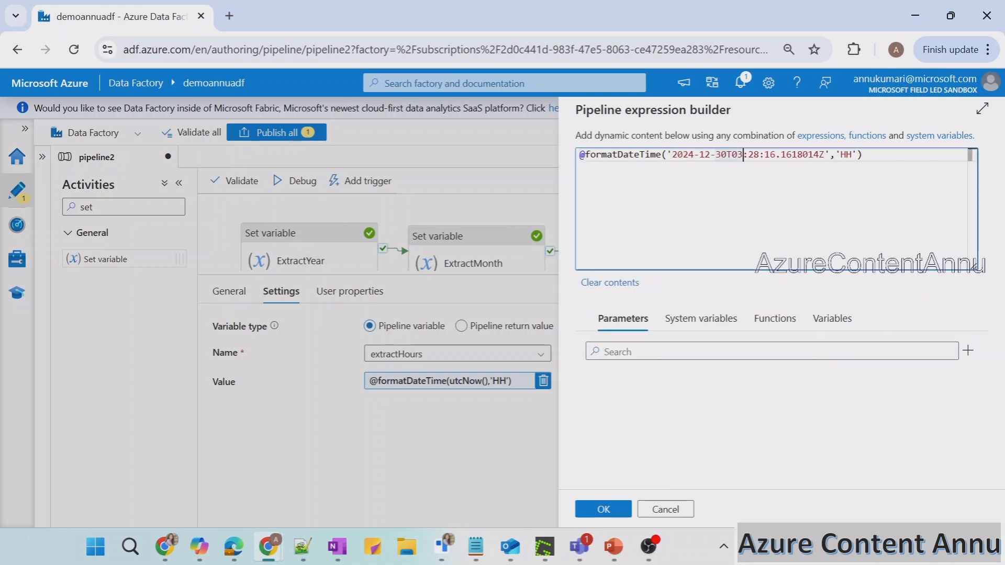
pyautogui.press('BackSpace')
pyautogui.press('BackSpace')
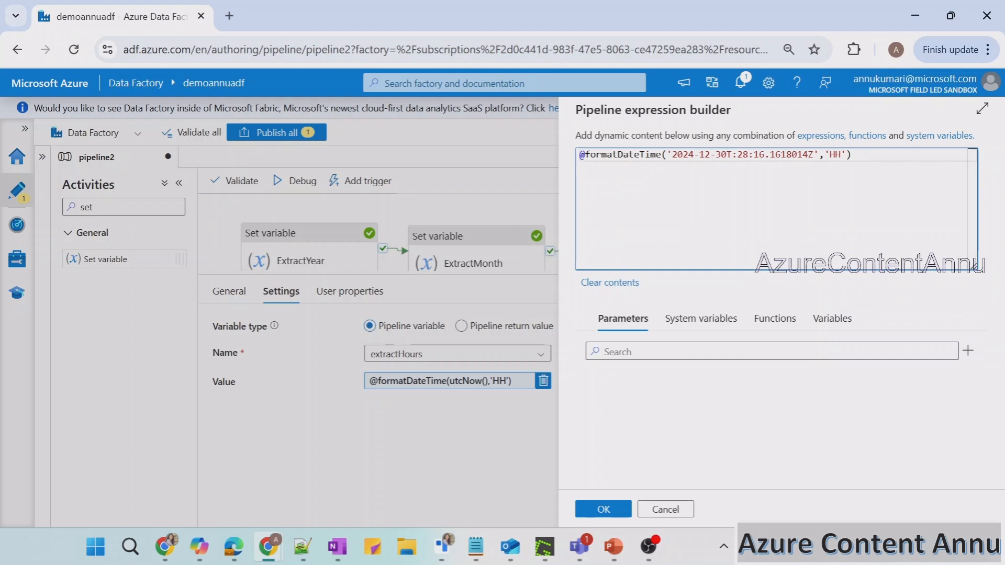
pyautogui.write('15')
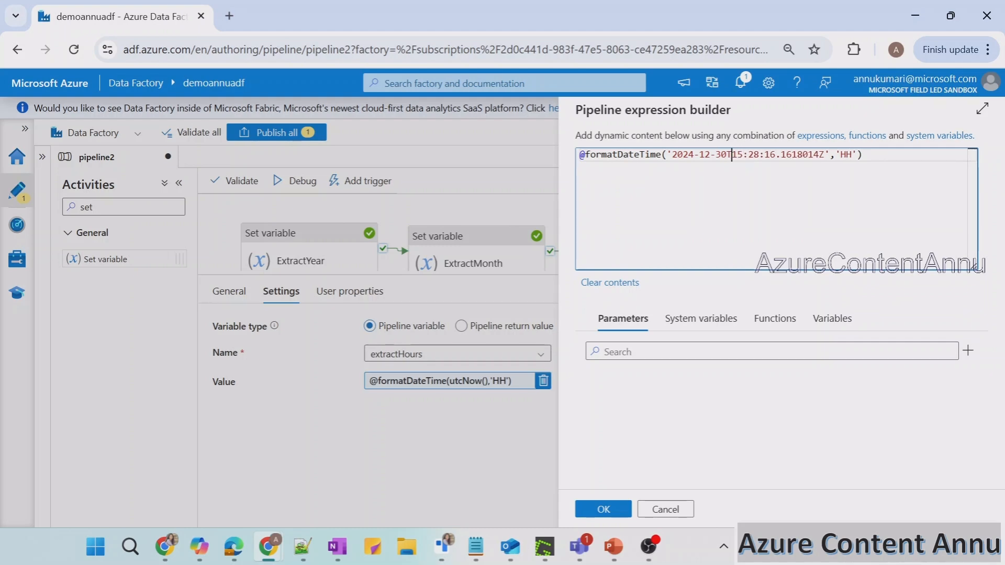
pyautogui.moveTo(732, 155)
pyautogui.mouseDown()
pyautogui.moveTo(743, 155)
pyautogui.moveTo(728, 155)
pyautogui.mouseUp()
pyautogui.click(738, 155)
# - Set the format in the ExtractHours timestamp expression to 'hh' and apply it
pyautogui.doubleClick(849, 155)
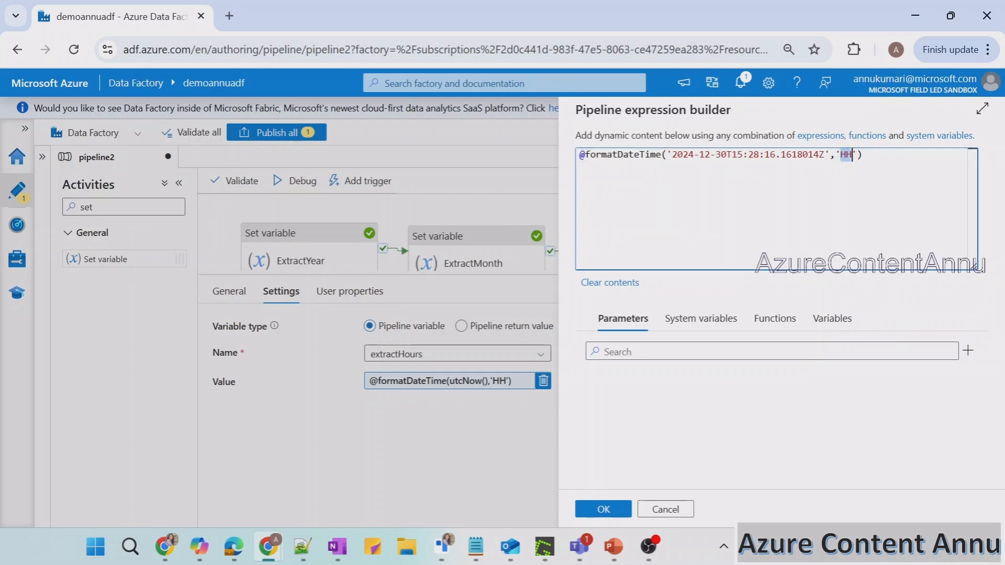
pyautogui.write('hh')
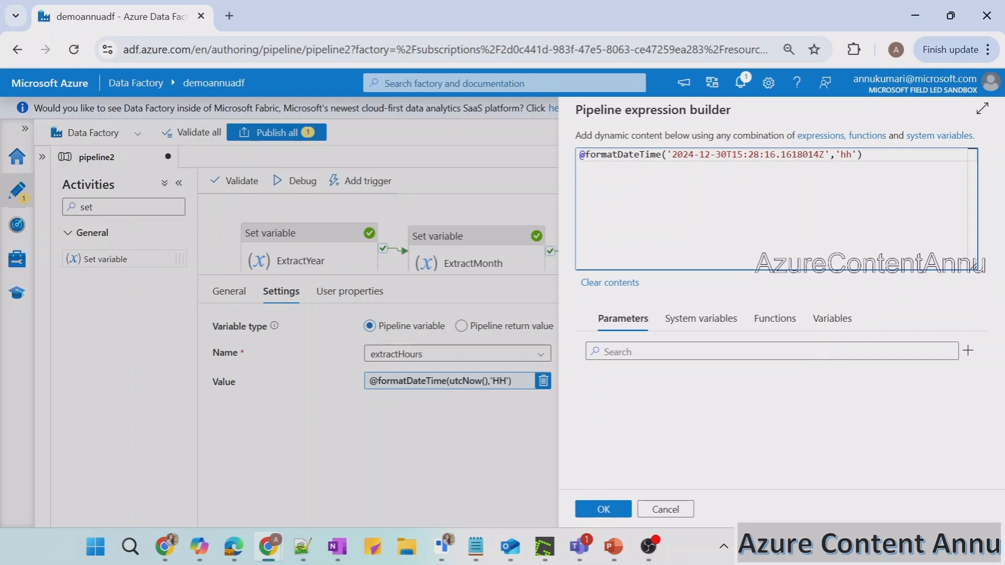
pyautogui.press('BackSpace')
pyautogui.press('BackSpace')
pyautogui.write('HH')
pyautogui.press('BackSpace')
pyautogui.press('BackSpace')
pyautogui.write('hh')
pyautogui.click(603, 508)
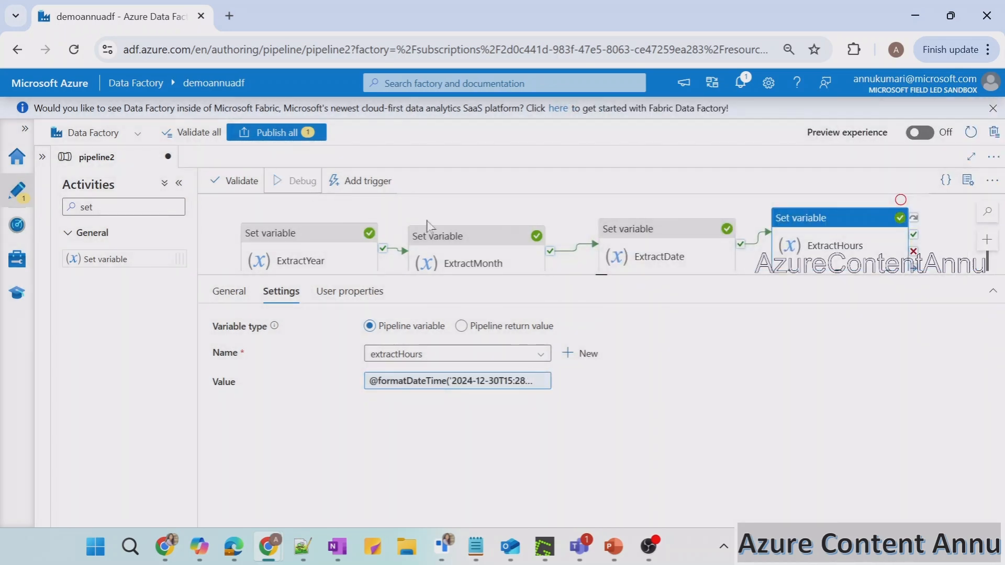
# - Refresh the debug run of the 'hh' timestamp expression and check ExtractHours' output value
pyautogui.click(399, 220)
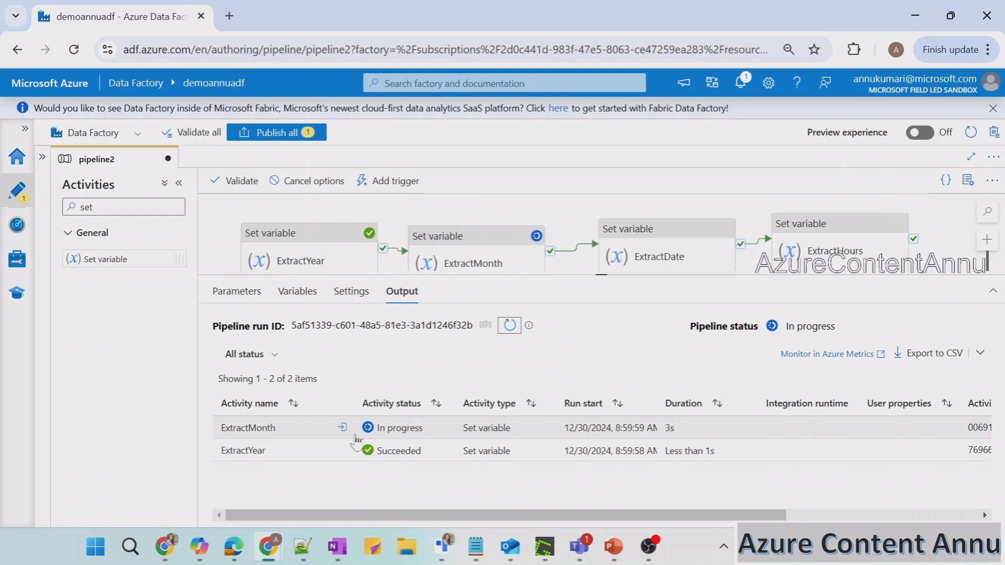
pyautogui.click(509, 326)
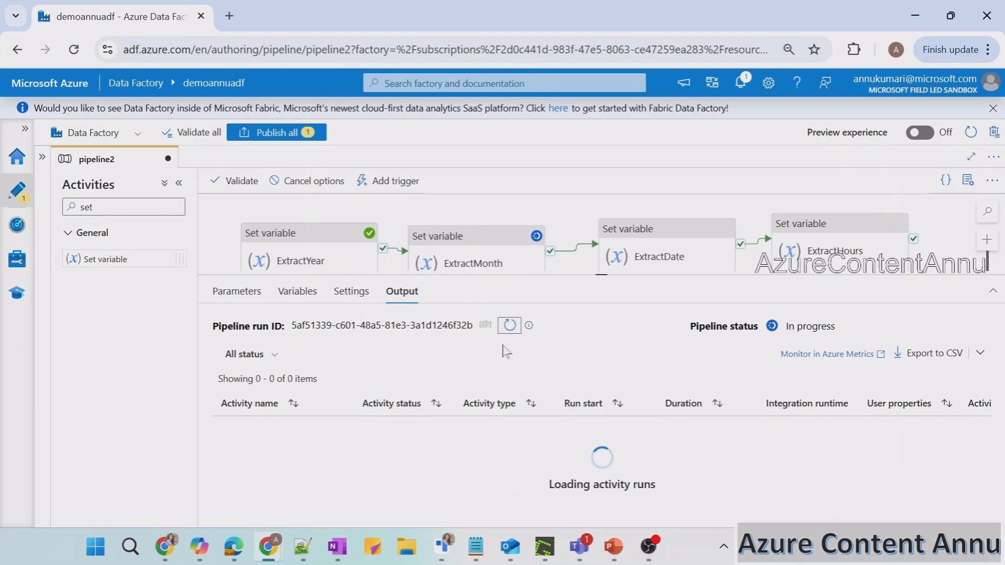
pyautogui.click(341, 428)
pyautogui.doubleClick(262, 307)
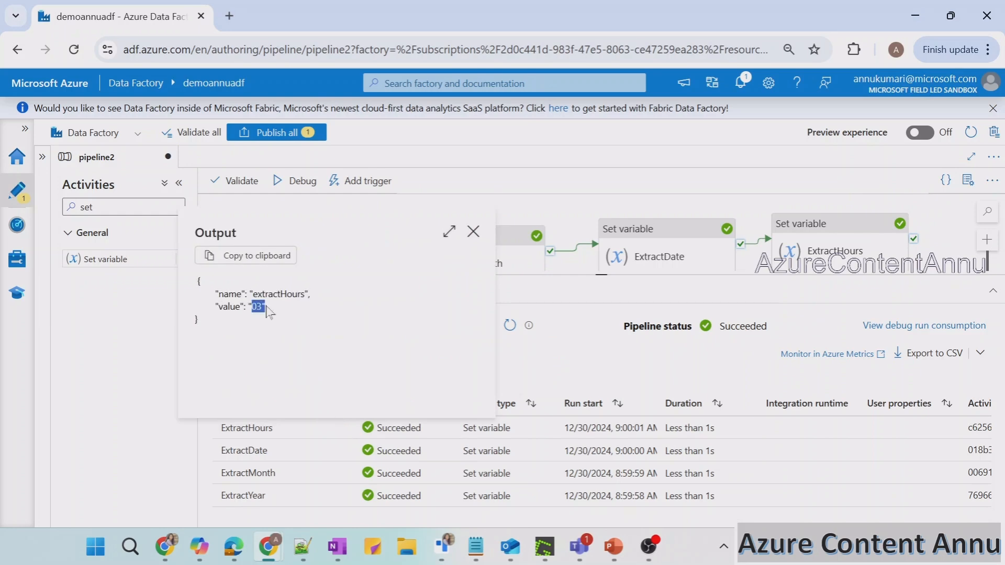
pyautogui.click(473, 232)
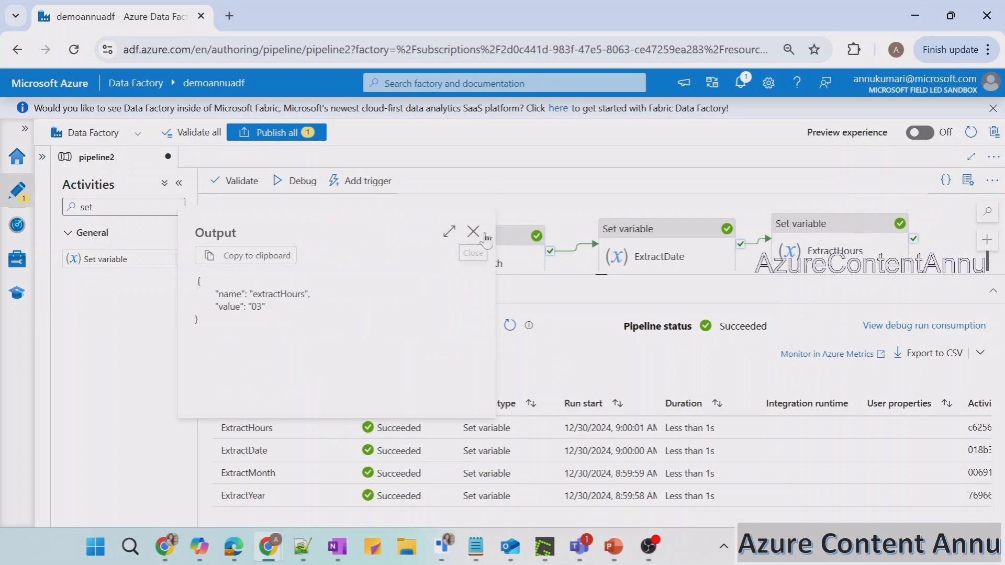
# - Change the format in the ExtractHours timestamp expression to 'HH' and apply it
pyautogui.click(802, 237)
pyautogui.click(450, 381)
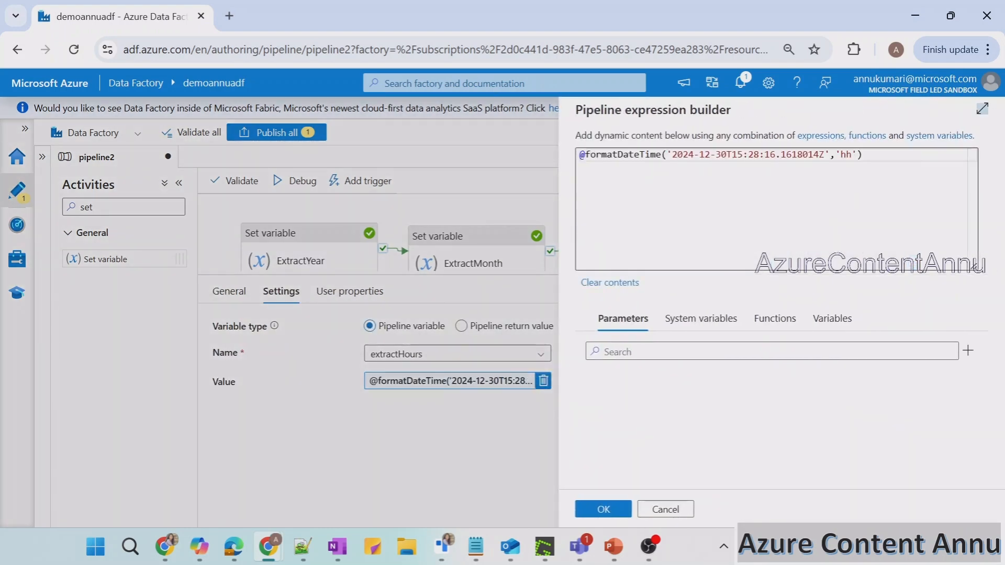
pyautogui.moveTo(841, 155); pyautogui.dragTo(857, 155)
pyautogui.click(865, 156)
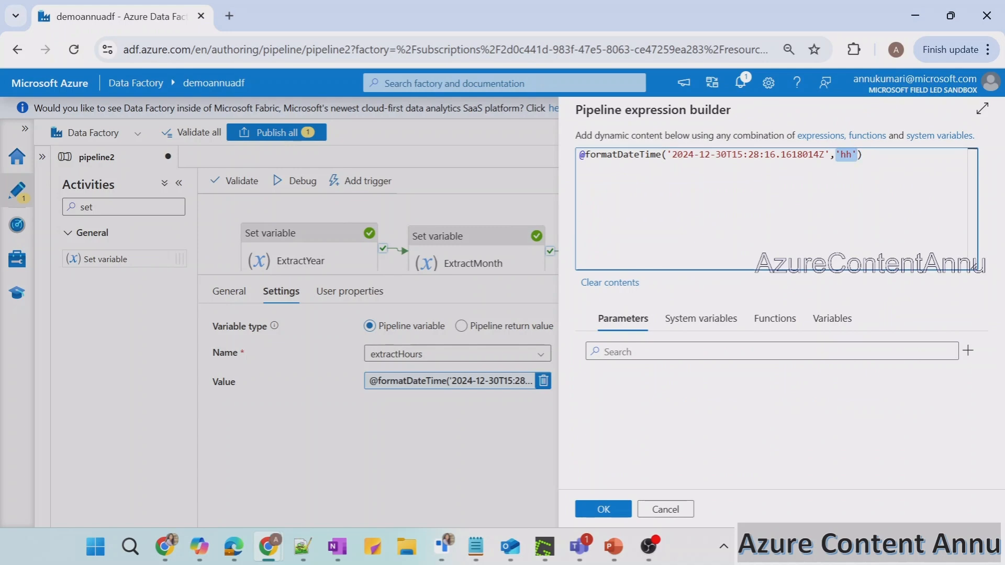
pyautogui.write("'h")
pyautogui.write('HH')
pyautogui.click(607, 512)
# - Debug the pipeline with the 'HH' timestamp expression and check ExtractHours' output value
pyautogui.click(292, 183)
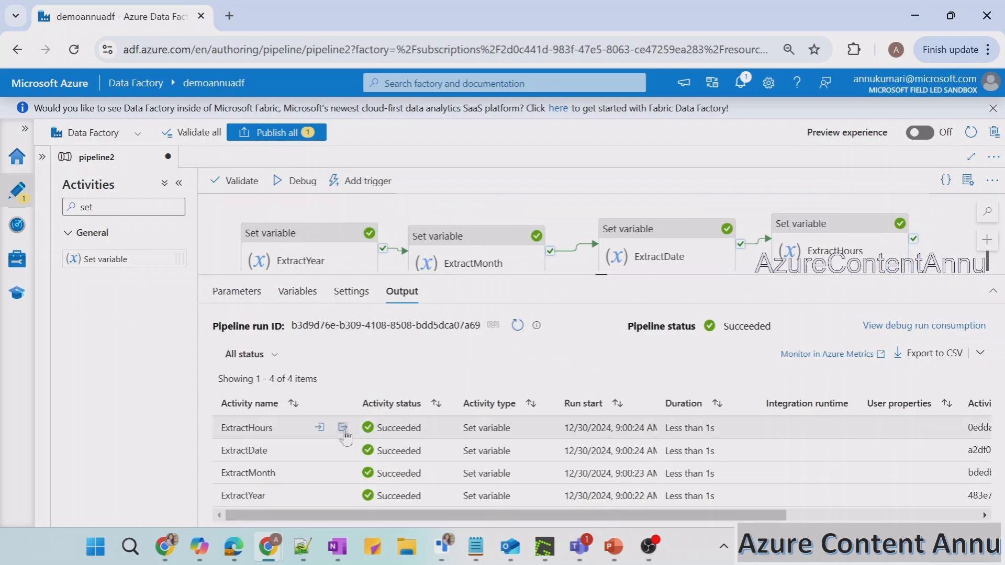
pyautogui.click(343, 428)
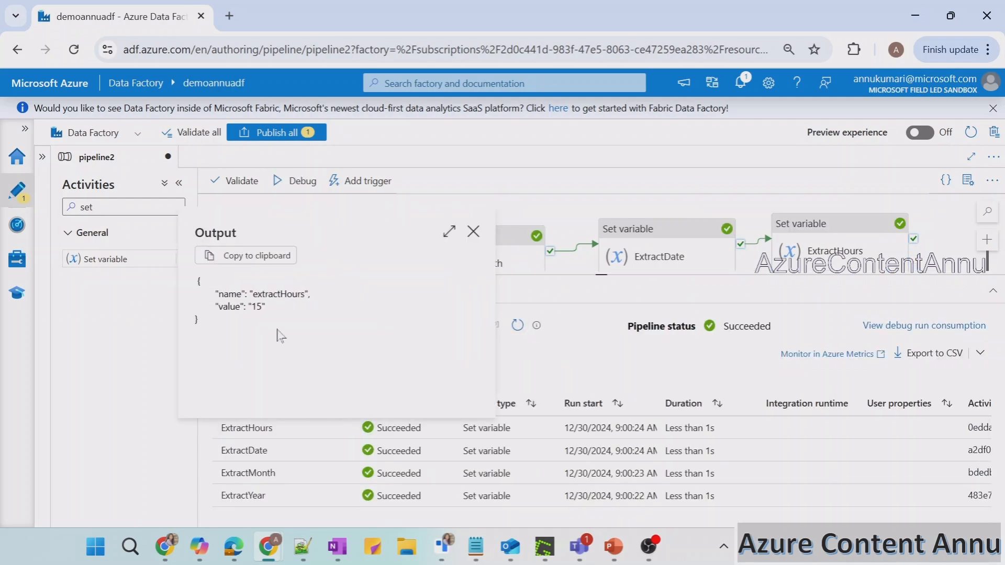
pyautogui.doubleClick(257, 307)
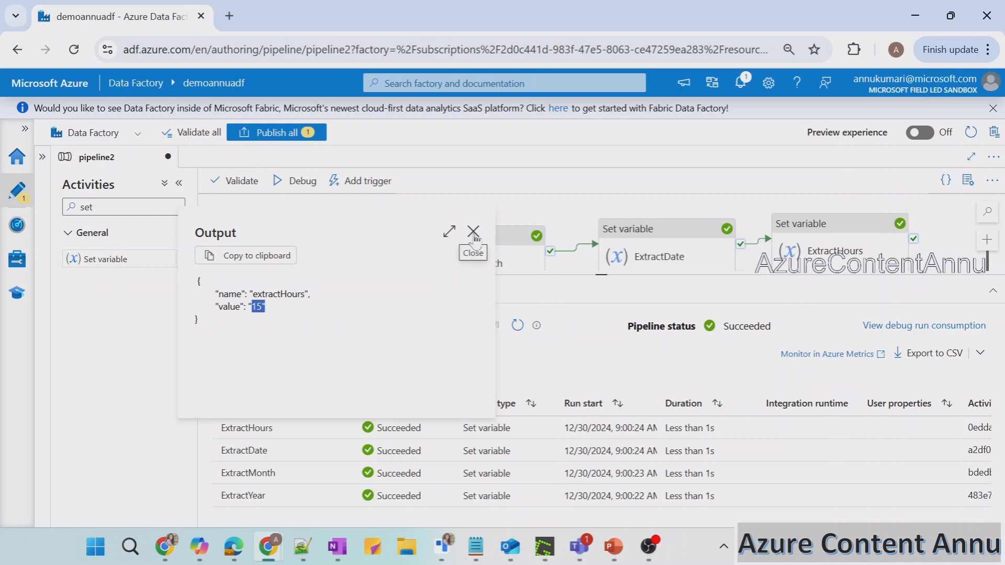
pyautogui.click(473, 232)
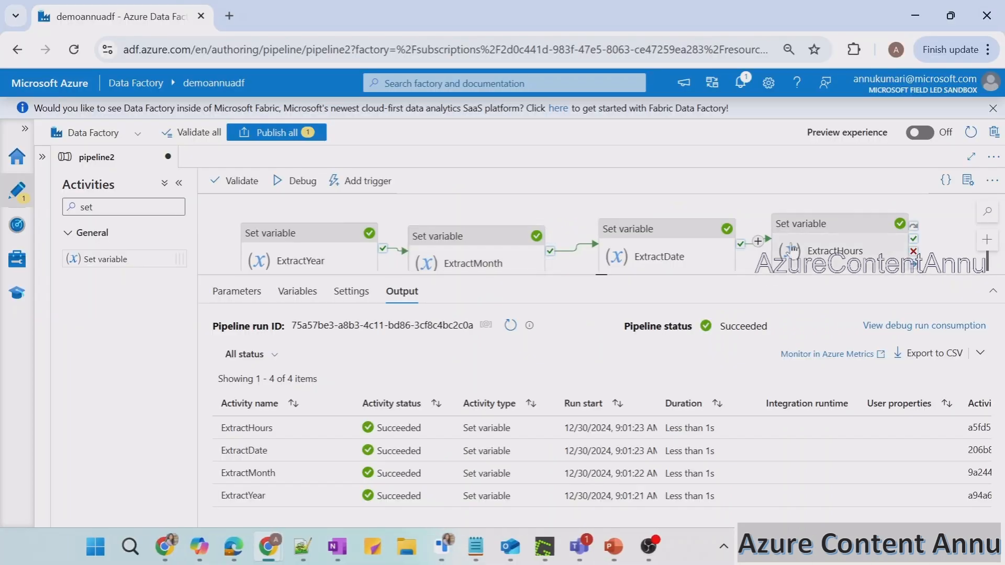
# - Reopen the ExtractHours value expression and change its format to 'hh tt'
pyautogui.click(794, 249)
pyautogui.click(484, 380)
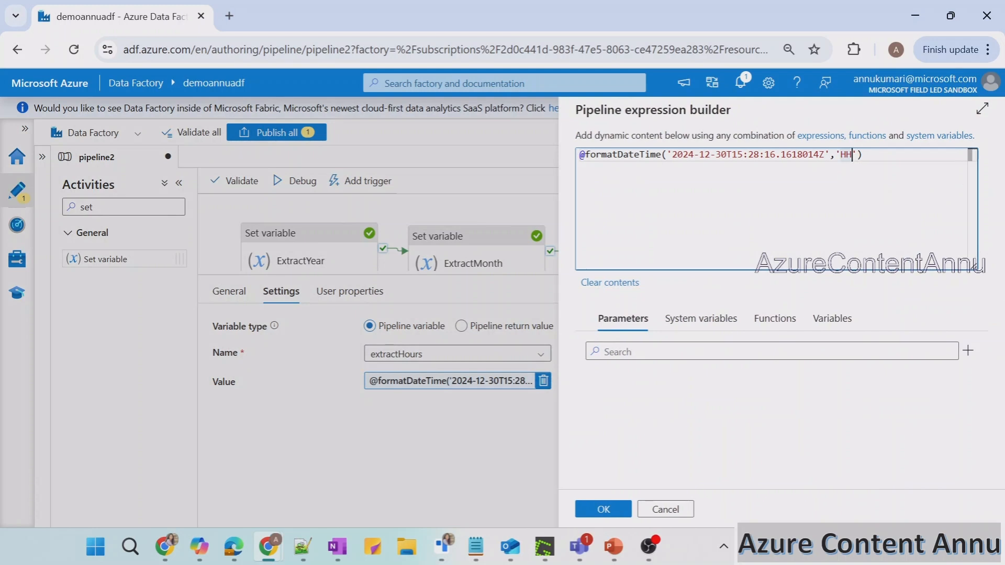
pyautogui.write('tt')
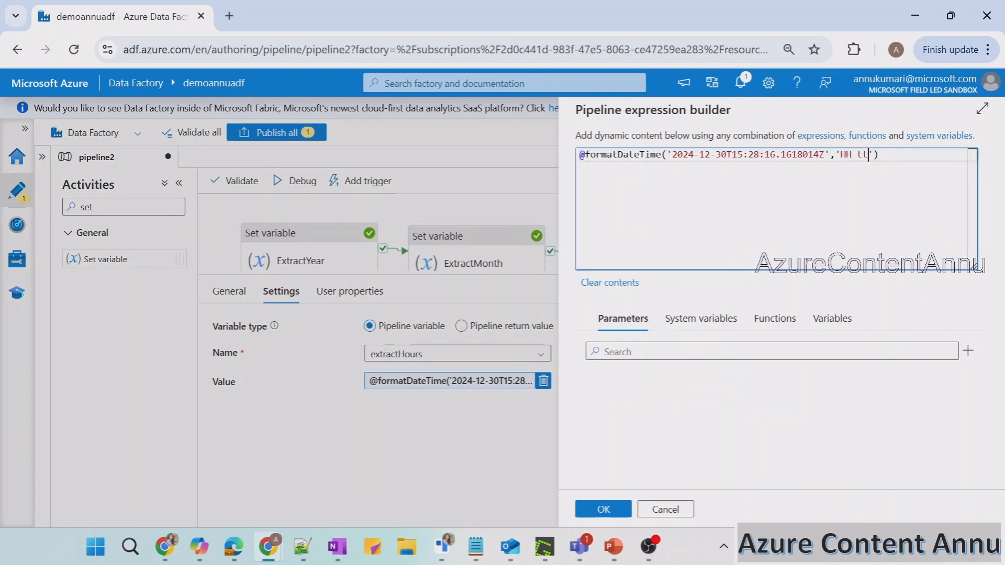
pyautogui.doubleClick(846, 155)
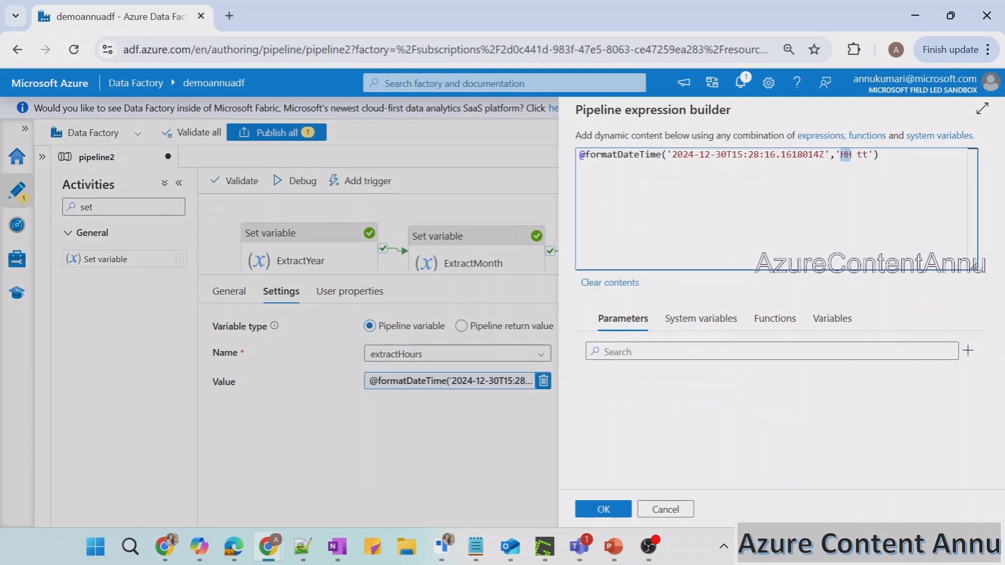
pyautogui.write('hh')
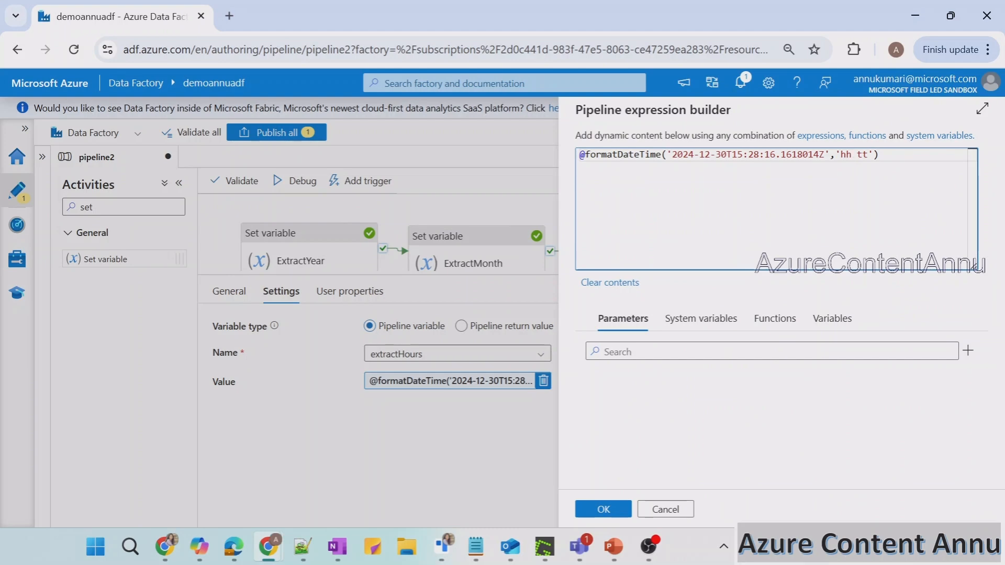
# - Compare the timestamp's hour part with the hh and tt specifiers in the ExtractHours expression, and apply the expression
pyautogui.moveTo(732, 155); pyautogui.dragTo(743, 155)
pyautogui.doubleClick(863, 155)
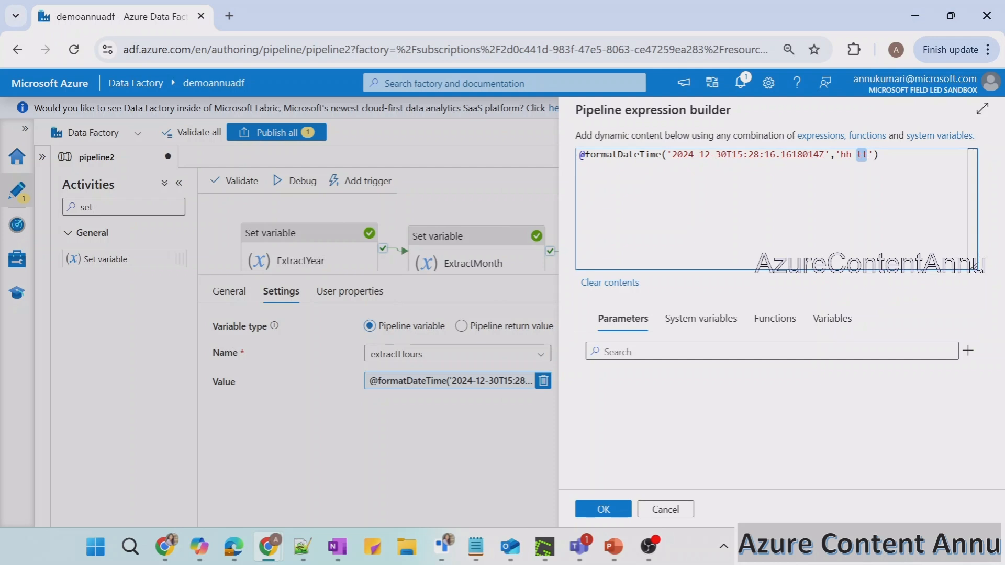
pyautogui.click(841, 155)
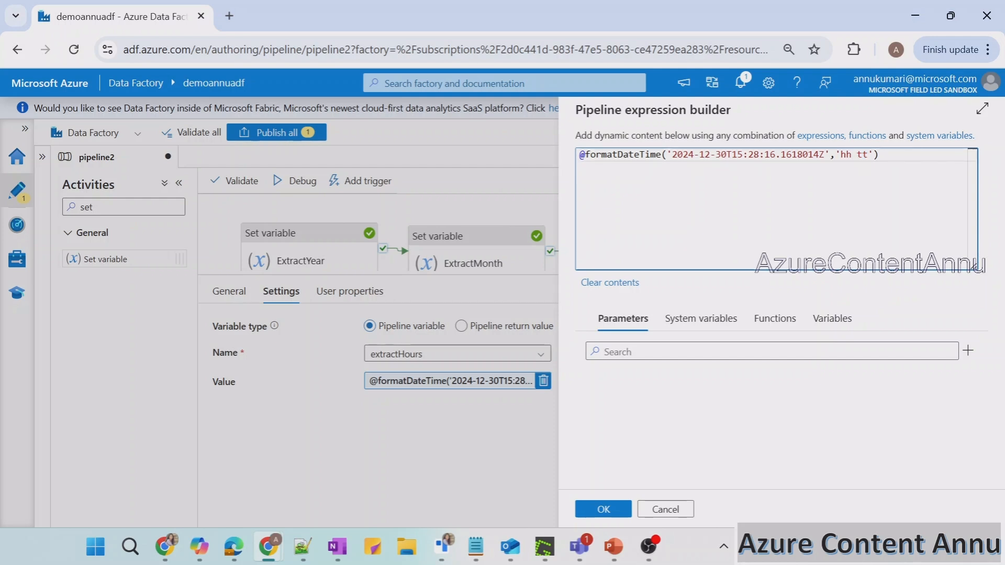
pyautogui.doubleClick(851, 155)
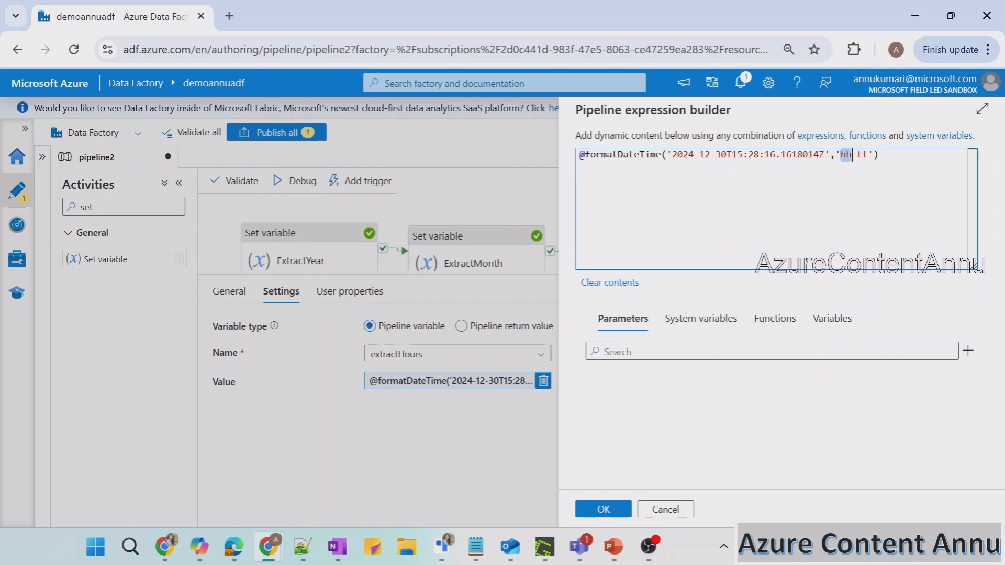
pyautogui.click(879, 155)
pyautogui.doubleClick(846, 155)
pyautogui.moveTo(733, 155); pyautogui.dragTo(743, 155)
pyautogui.doubleClick(862, 155)
pyautogui.click(869, 155)
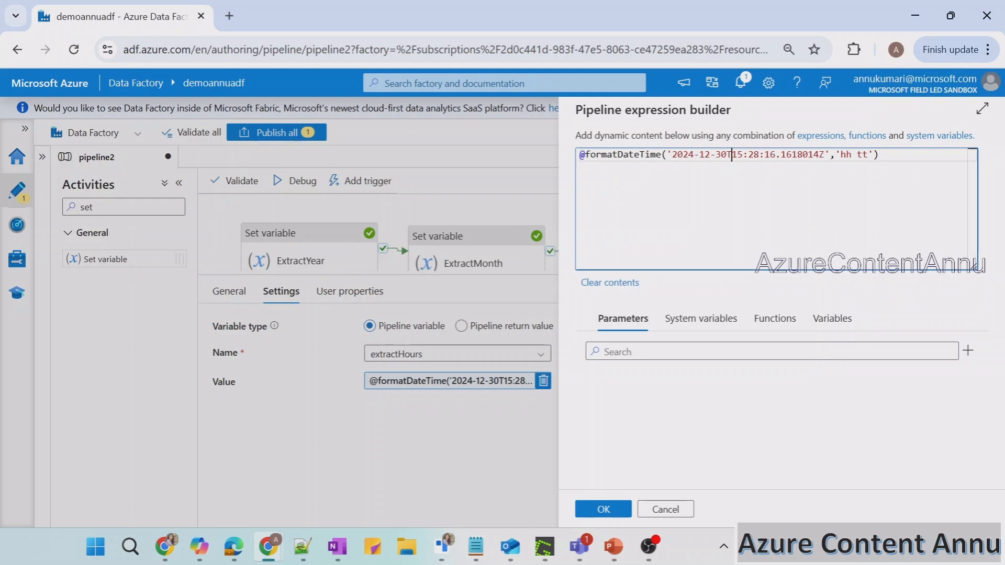
pyautogui.moveTo(732, 155); pyautogui.dragTo(743, 155)
pyautogui.moveTo(841, 155); pyautogui.dragTo(851, 155)
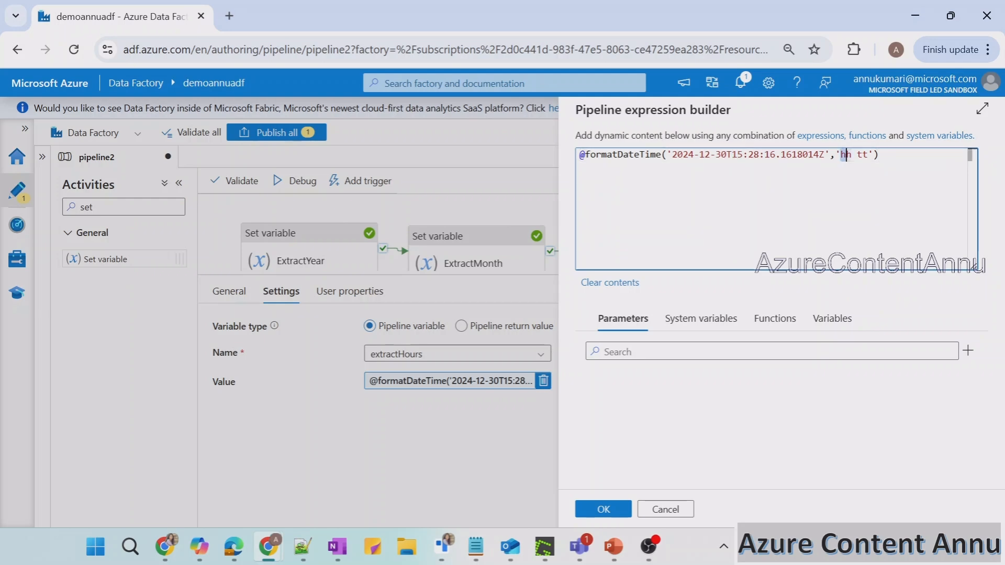
pyautogui.click(864, 155)
pyautogui.click(603, 510)
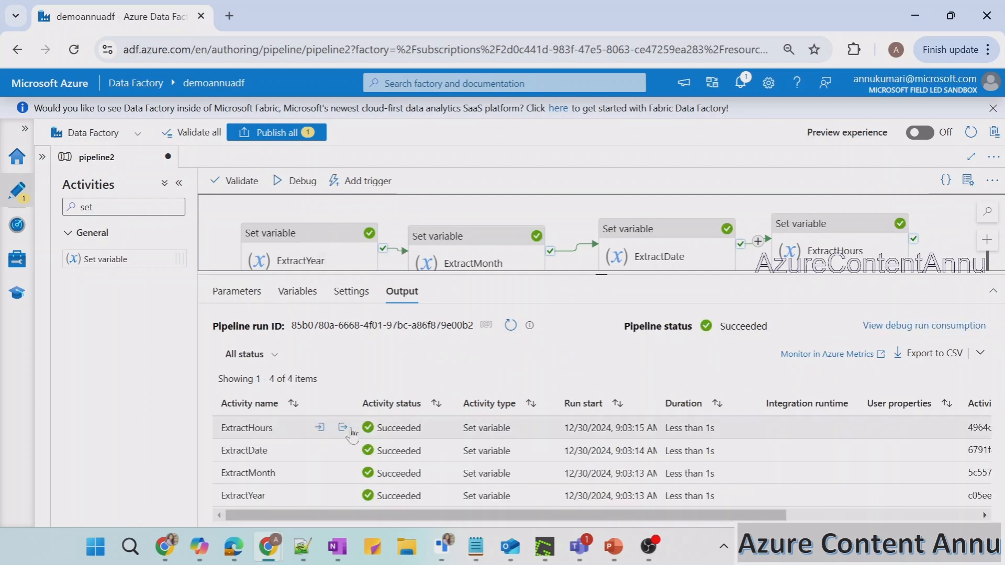
# - Open the ExtractHours activity output and examine the hour and AM/PM parts of its value
pyautogui.click(342, 428)
pyautogui.moveTo(256, 307); pyautogui.dragTo(282, 307)
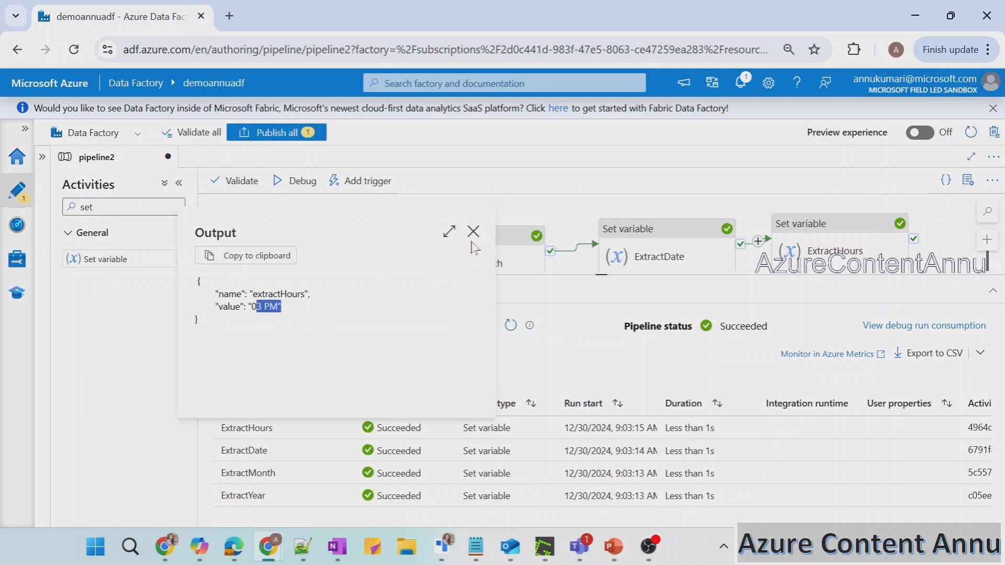
pyautogui.click(283, 308)
pyautogui.click(278, 310)
pyautogui.moveTo(261, 307); pyautogui.dragTo(264, 308)
pyautogui.click(473, 233)
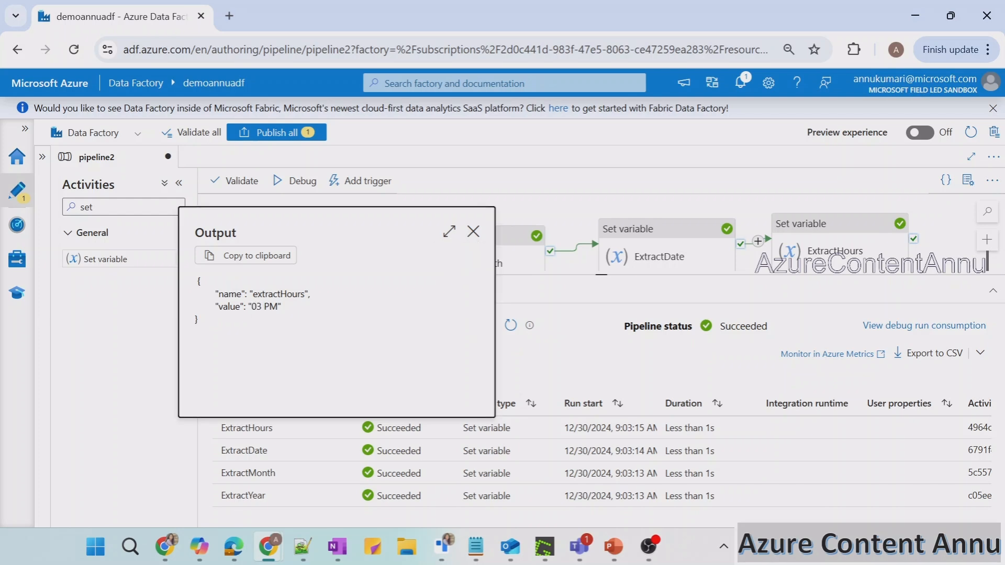
pyautogui.moveTo(252, 307); pyautogui.dragTo(269, 308)
pyautogui.click(274, 348)
pyautogui.moveTo(251, 306); pyautogui.dragTo(278, 306)
pyautogui.click(262, 318)
pyautogui.moveTo(269, 306); pyautogui.dragTo(278, 307)
pyautogui.click(280, 322)
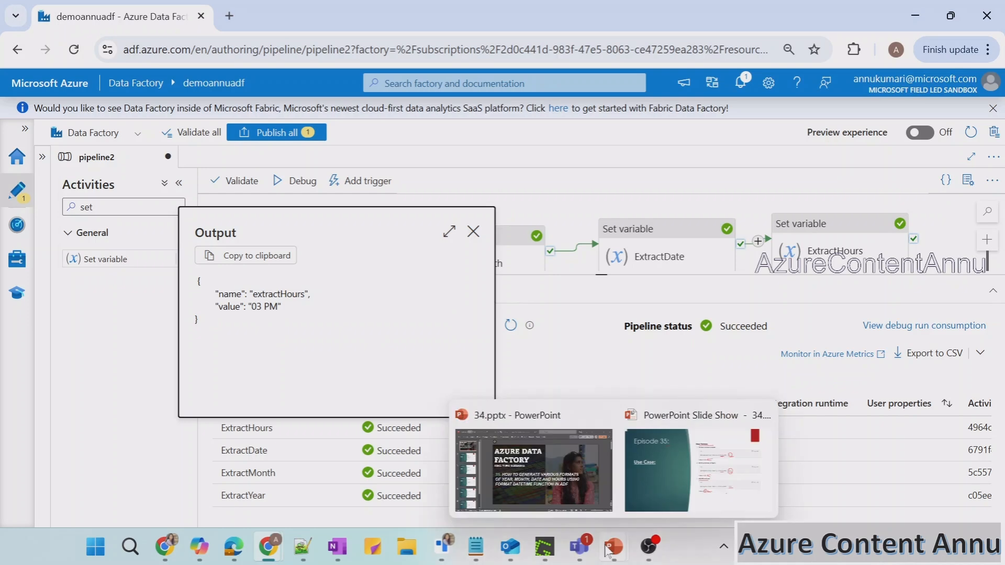
# - Switch to the PowerPoint slide show, advance to the combined date and time formats, and underline the 'yyyy-MM-dd' format
pyautogui.click(676, 471)
pyautogui.press('Right')
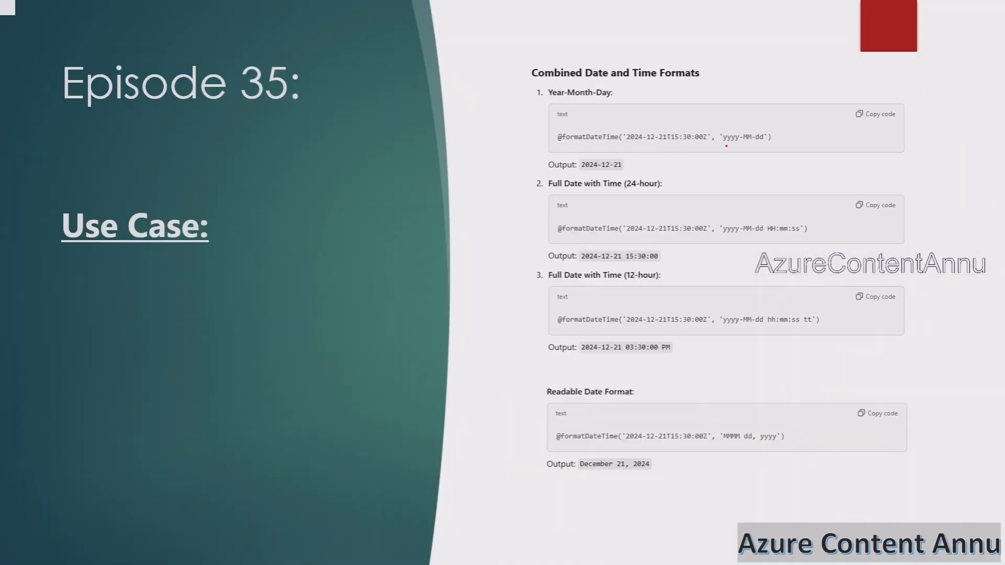
pyautogui.moveTo(725, 146); pyautogui.dragTo(761, 146)
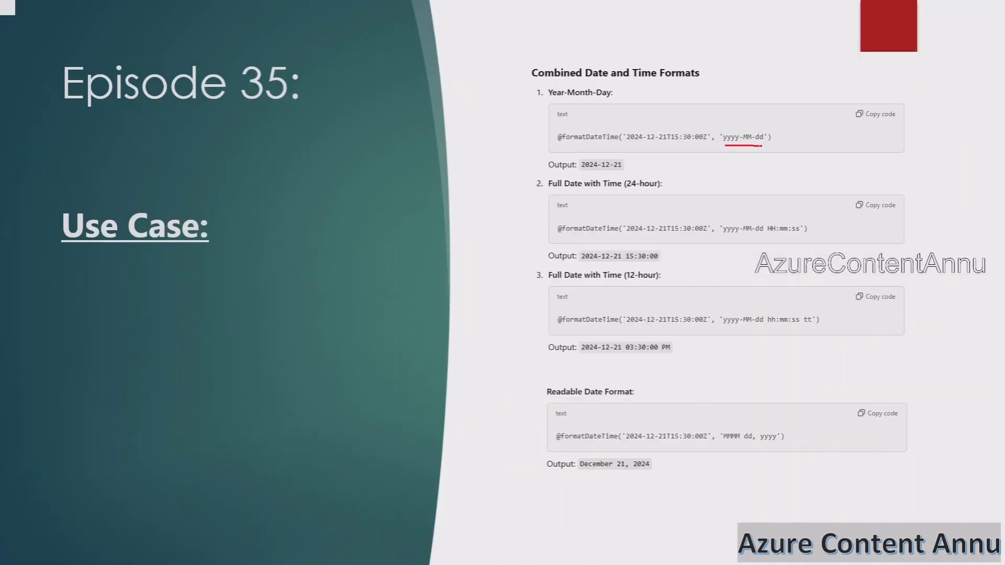
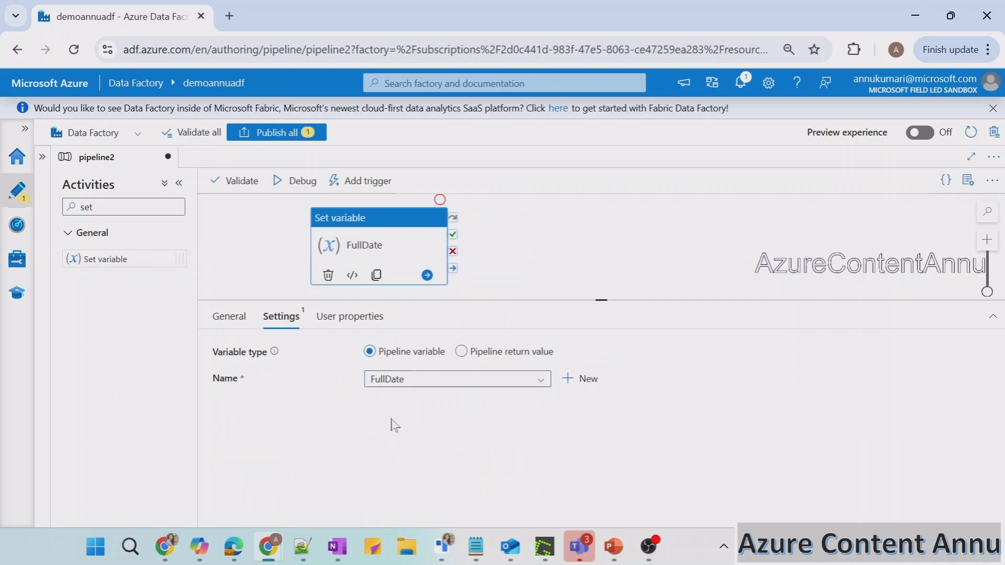
pyautogui.click(392, 427)
pyautogui.click(405, 450)
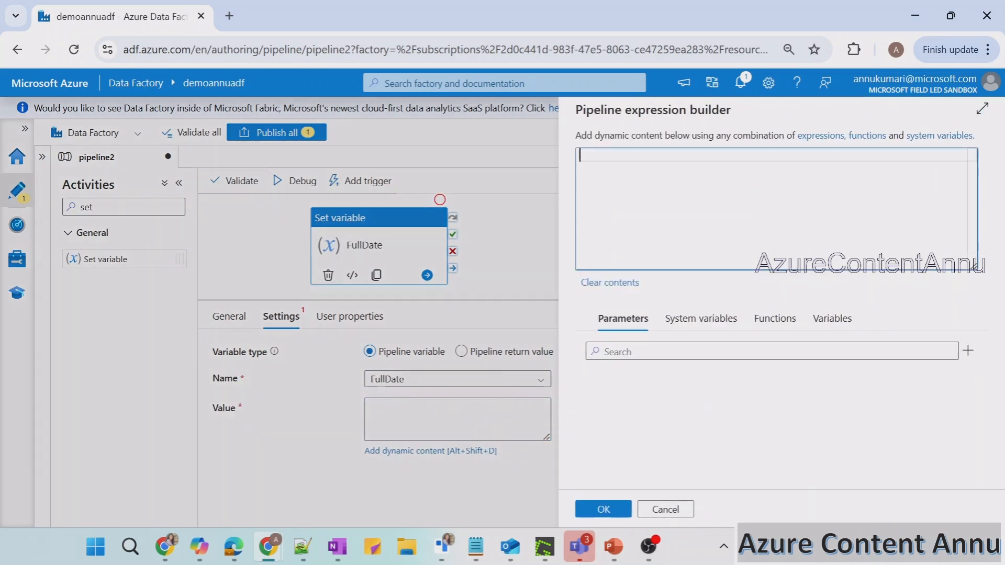
pyautogui.write('For')
pyautogui.press('Return')
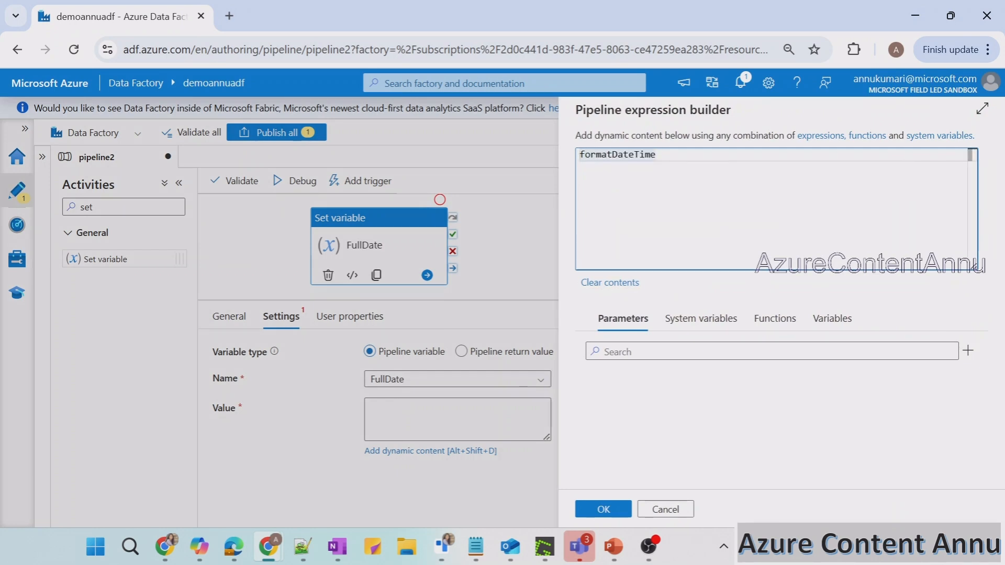
pyautogui.write('@')
pyautogui.press('Escape')
pyautogui.write('(')
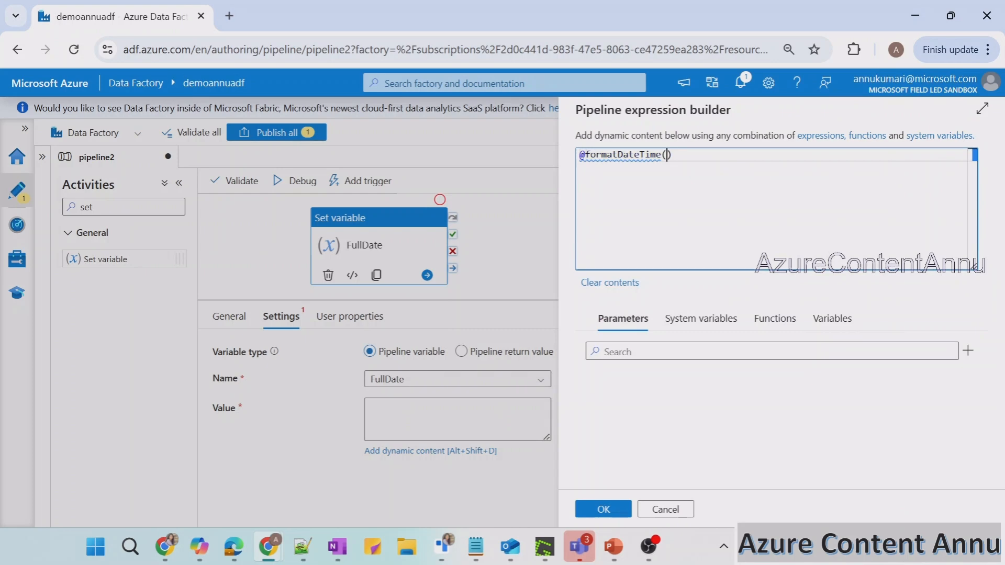
pyautogui.write('utcnow()')
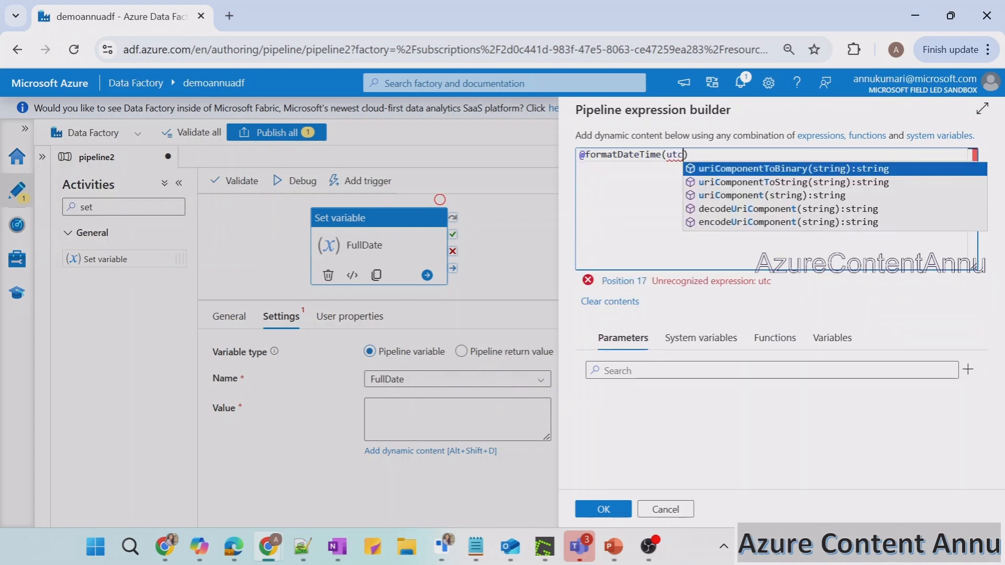
pyautogui.write(",''")
pyautogui.press('Left')
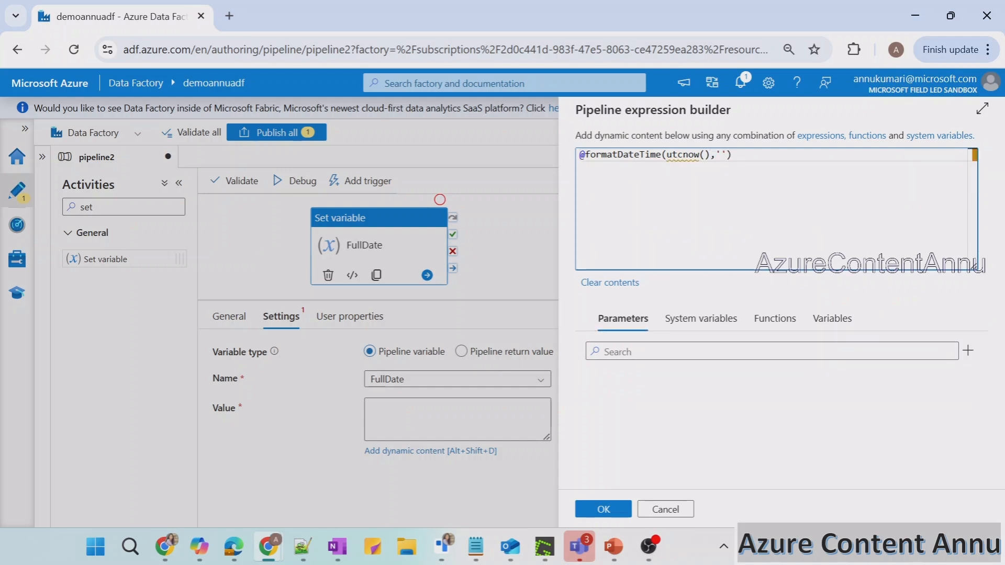
pyautogui.write('yyyy-MM-dd')
# - Review the year, month and day specifiers in the FullDate expression and apply it
pyautogui.moveTo(721, 155); pyautogui.dragTo(744, 155)
pyautogui.doubleClick(753, 156)
pyautogui.doubleClick(771, 156)
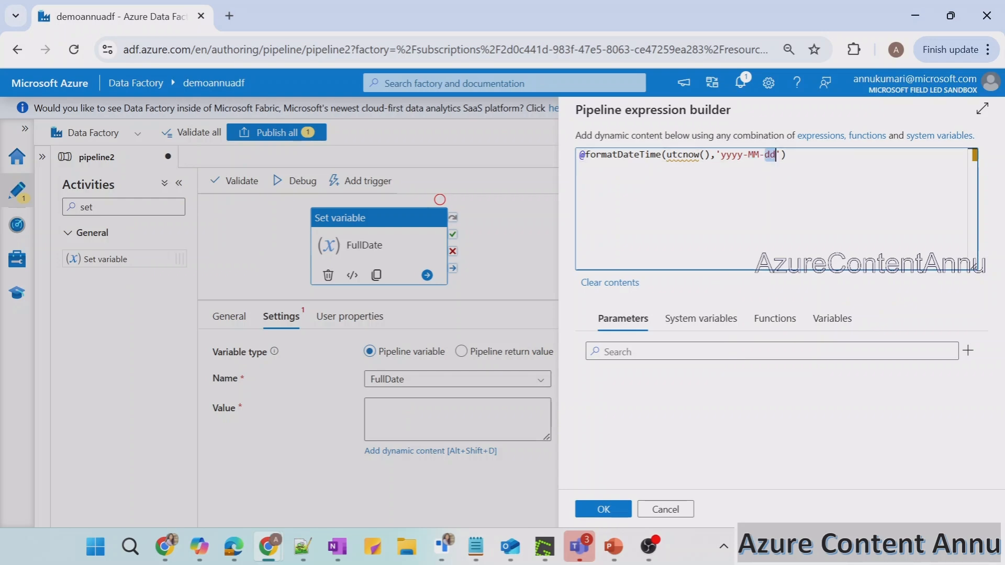
pyautogui.click(604, 507)
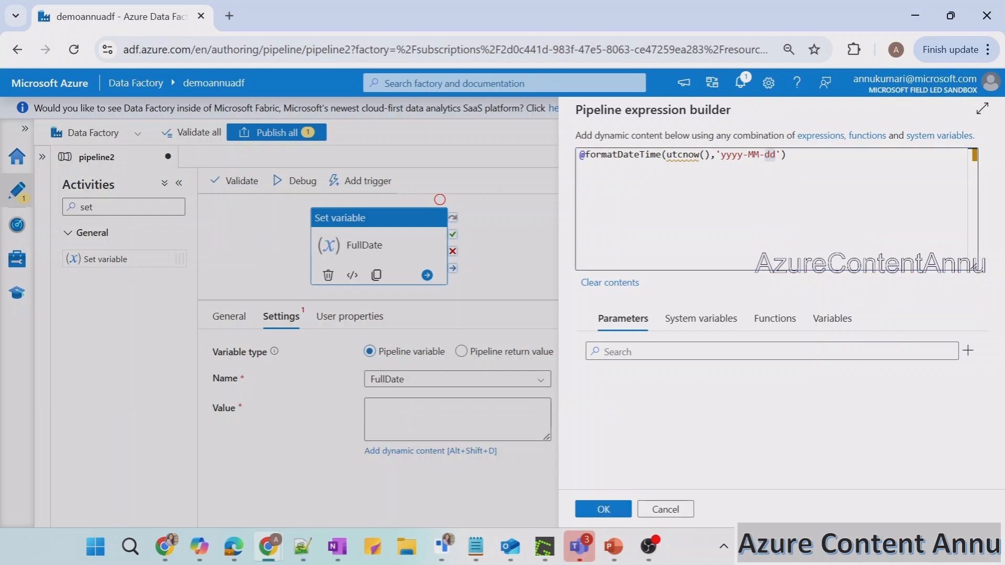
pyautogui.click(749, 156)
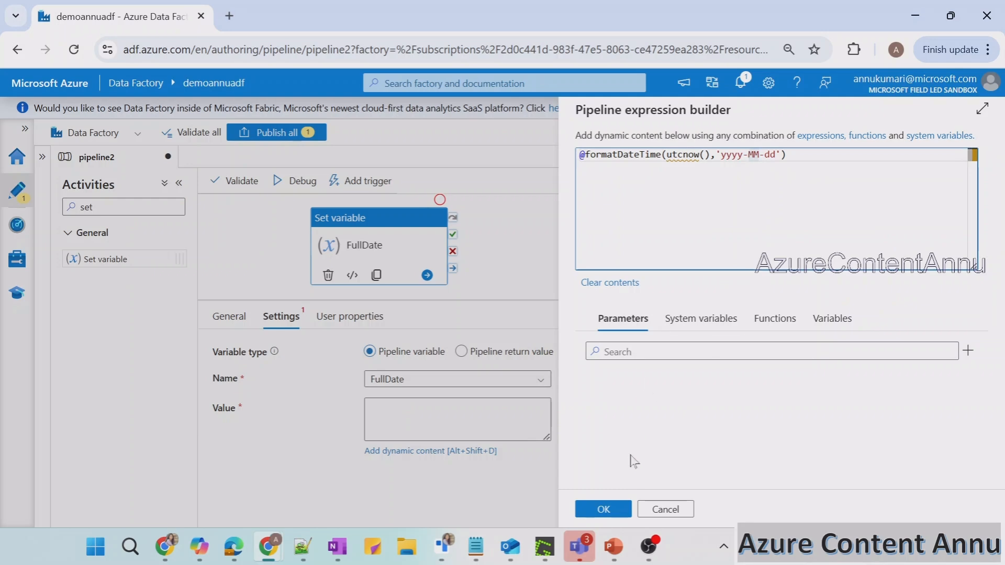
pyautogui.click(605, 511)
# - Debug the pipeline and check the FullDate activity's output value
pyautogui.moveTo(416, 330); pyautogui.dragTo(304, 217)
pyautogui.click(285, 198)
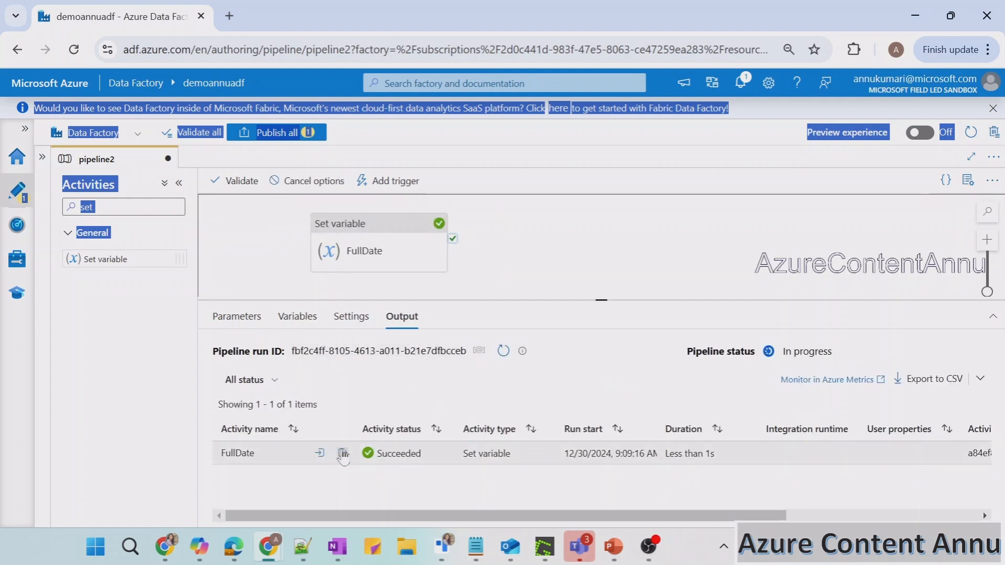
pyautogui.click(344, 454)
pyautogui.moveTo(252, 332); pyautogui.dragTo(298, 332)
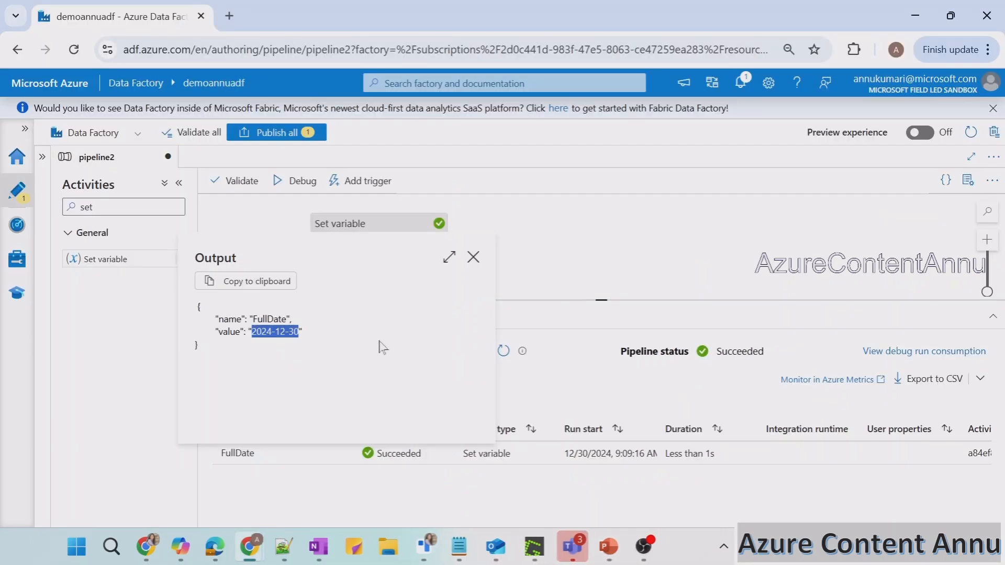
pyautogui.click(473, 255)
# - Rename the FullDate activity as FullDatewith24hrsTime
pyautogui.click(317, 272)
pyautogui.click(296, 276)
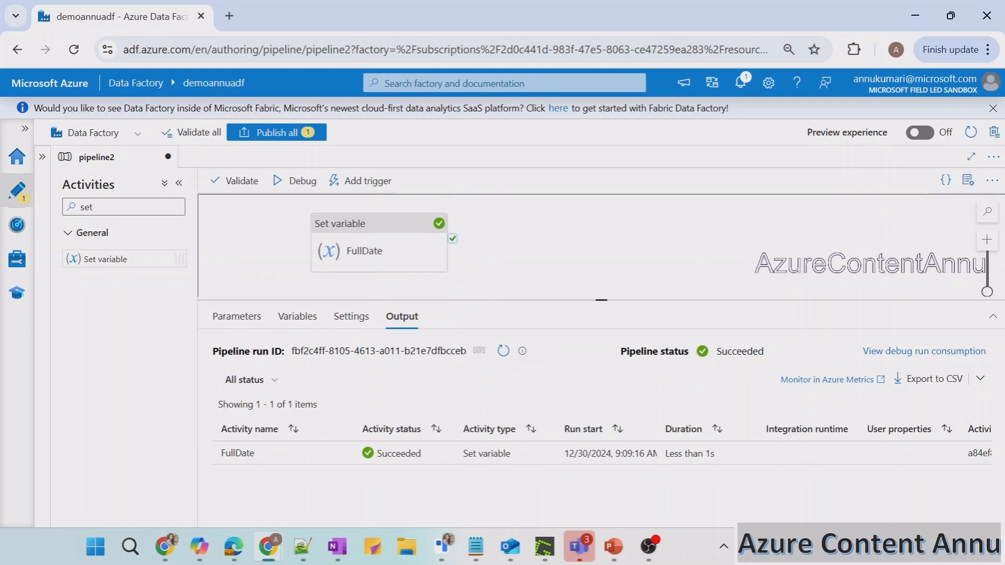
pyautogui.click(226, 318)
pyautogui.click(348, 271)
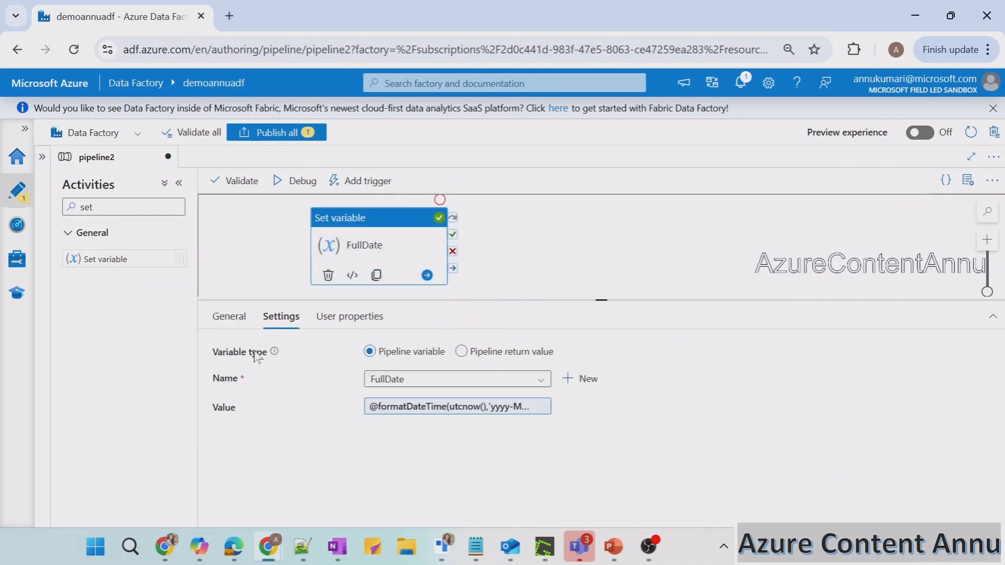
pyautogui.click(229, 316)
pyautogui.click(431, 352)
pyautogui.write('with24hrsTime')
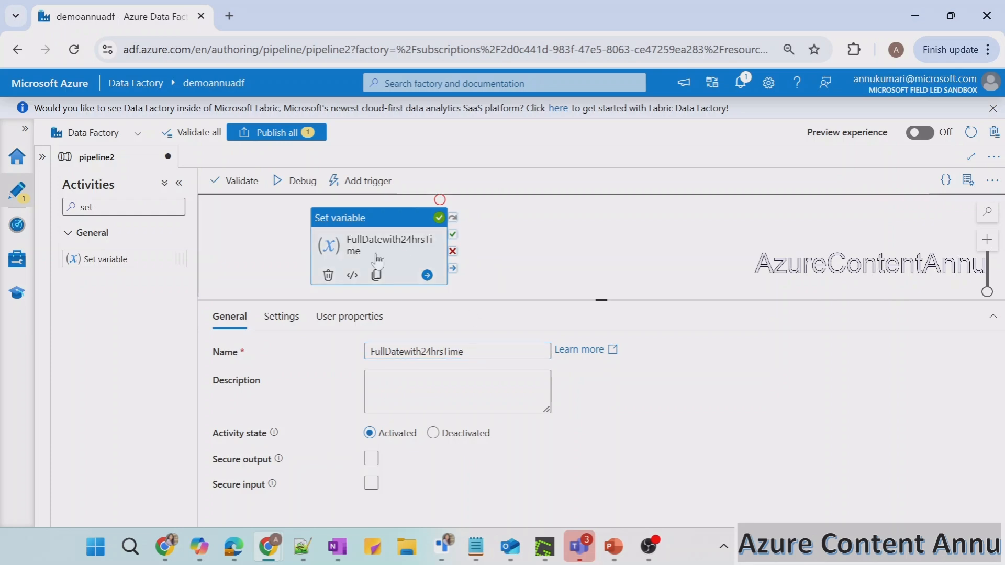
# - Extend the activity's value format to 'yyyy-MM-dd HH:mm:ss' and apply the expression
pyautogui.click(281, 316)
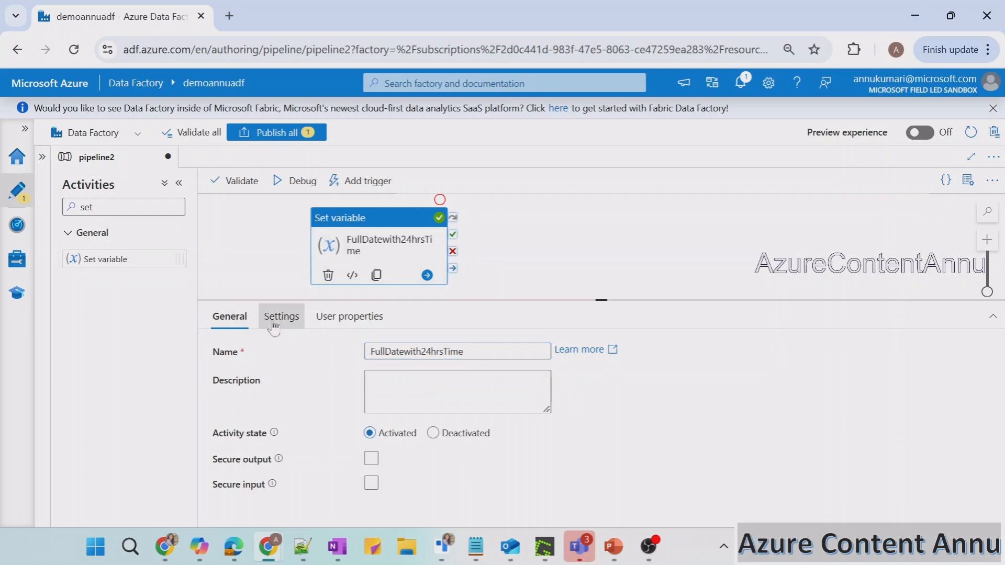
pyautogui.click(403, 407)
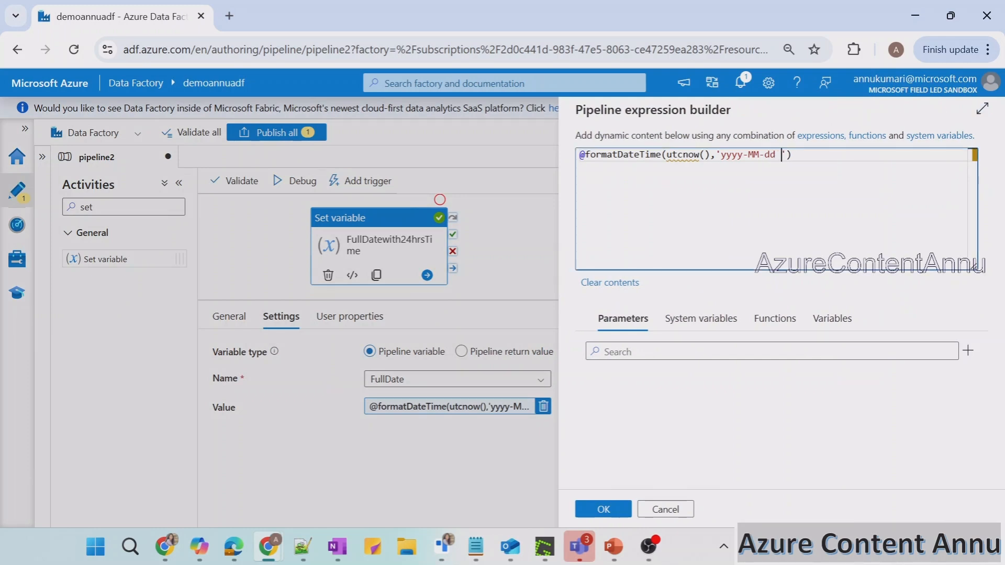
pyautogui.write('HH:mm:ss')
pyautogui.press('BackSpace')
pyautogui.click(602, 509)
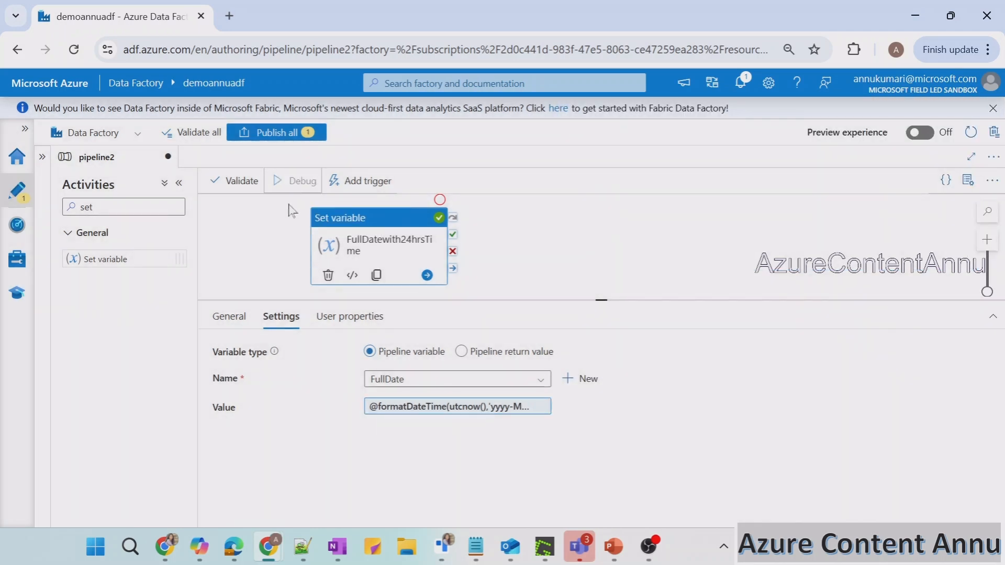
# - Debug the pipeline and examine the date and 24-hour time parts of the FullDatewith24hrsTime output
pyautogui.click(280, 237)
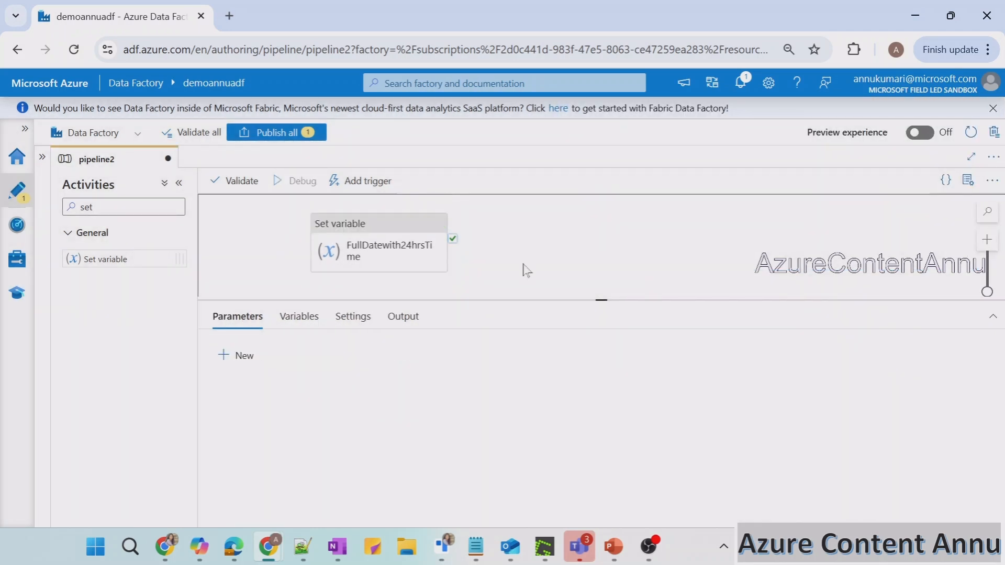
pyautogui.click(505, 351)
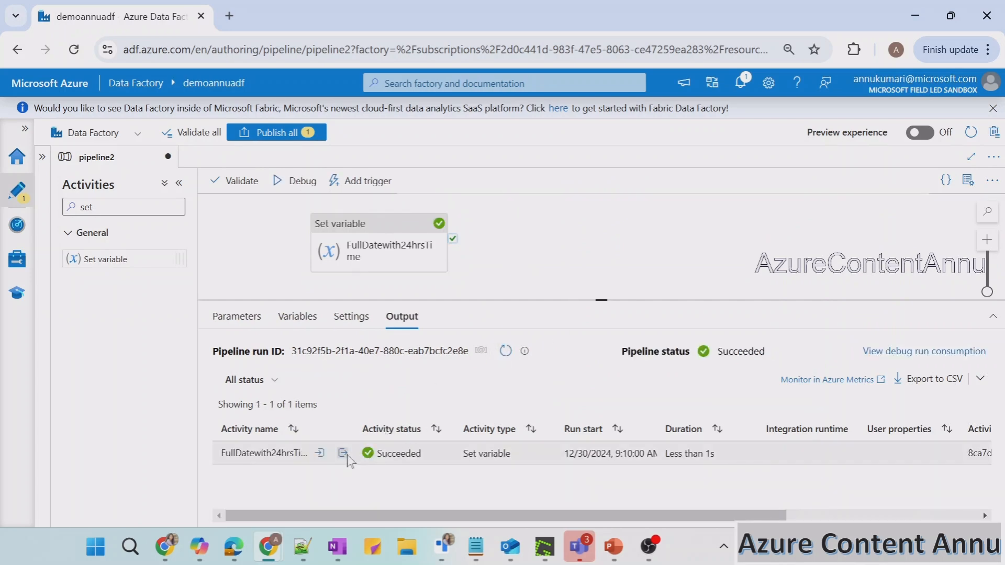
pyautogui.click(345, 454)
pyautogui.moveTo(252, 331); pyautogui.dragTo(336, 332)
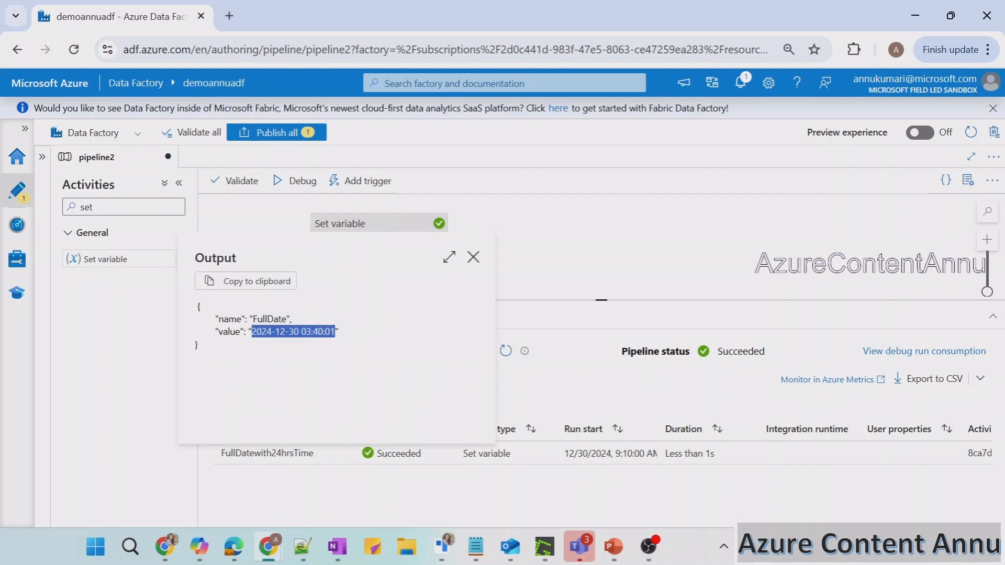
pyautogui.click(317, 356)
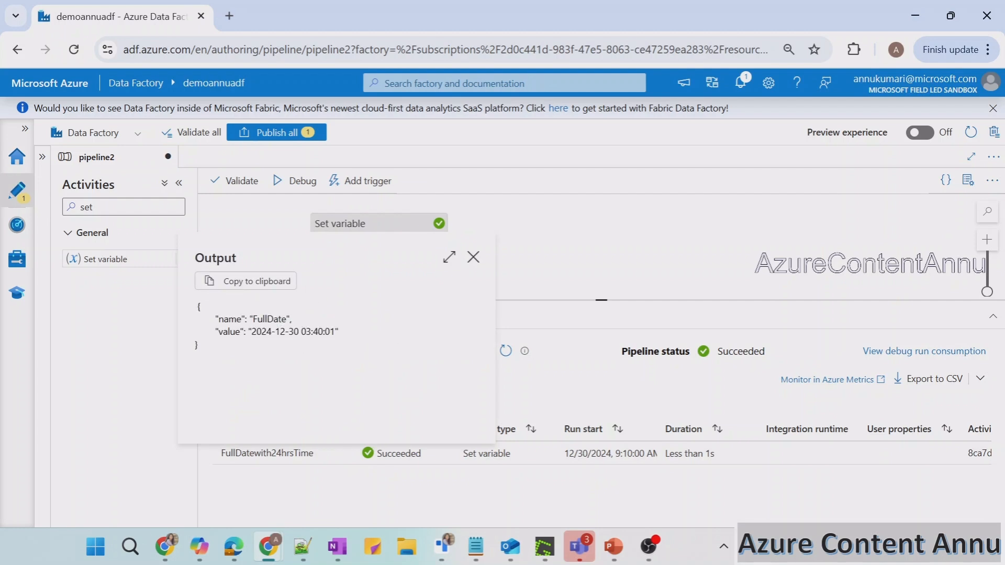
pyautogui.moveTo(252, 331); pyautogui.dragTo(299, 332)
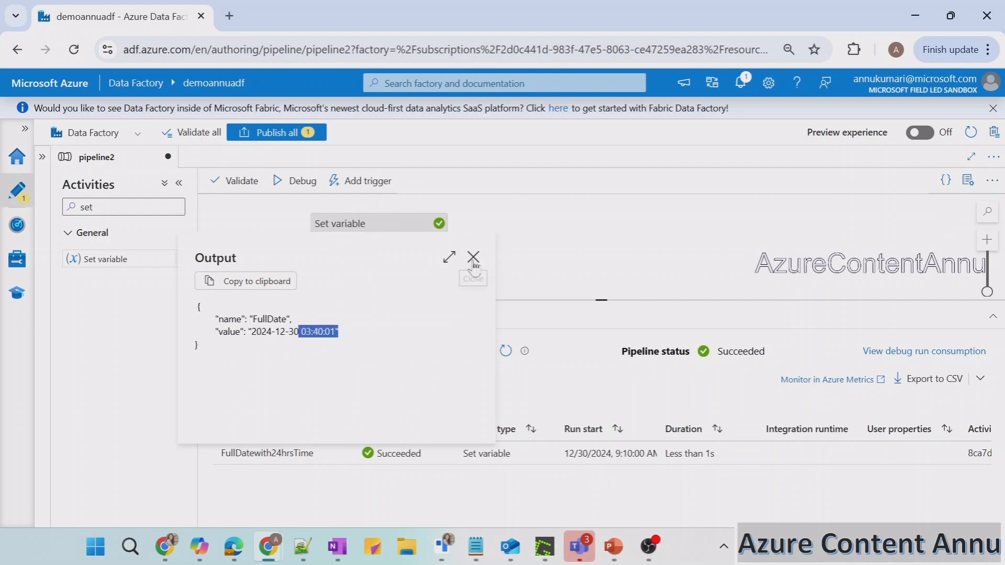
pyautogui.click(391, 376)
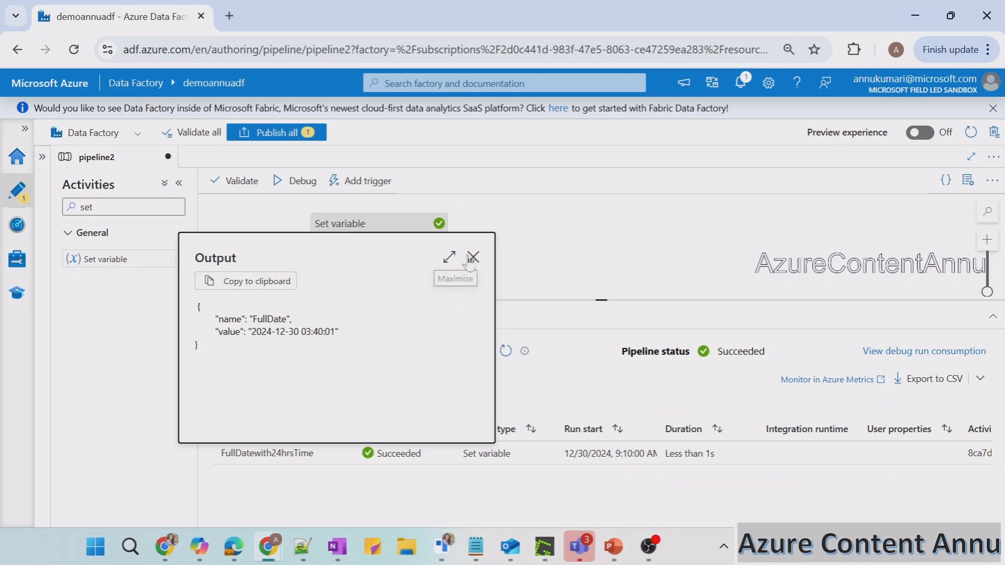
pyautogui.click(471, 257)
# - Rename the FullDatewith24hrsTime activity as FullDatewith12hrsTime
pyautogui.click(391, 255)
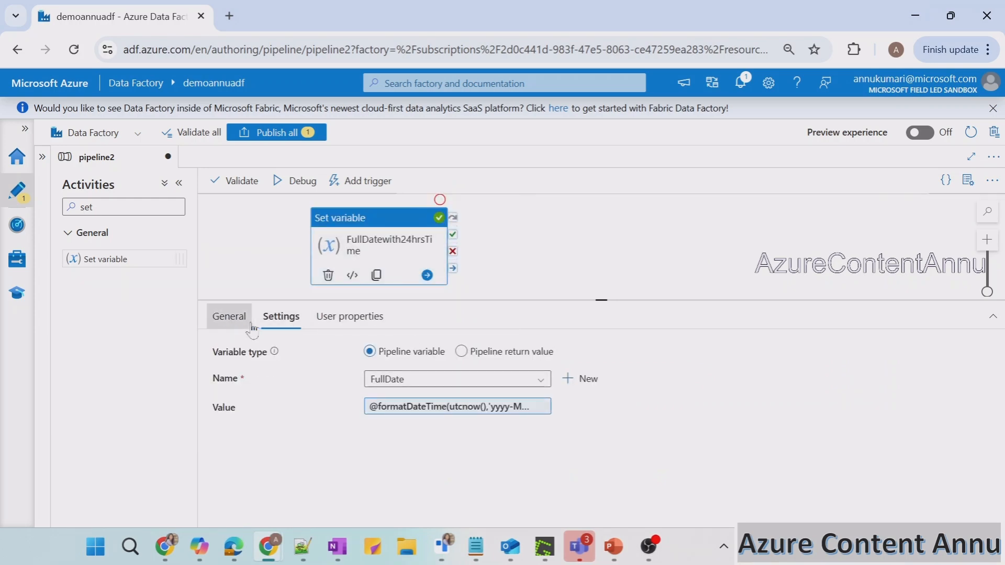
pyautogui.click(431, 352)
pyautogui.press('BackSpace')
pyautogui.press('BackSpace')
pyautogui.write('12')
# - Change the activity's value format to 'yyyy-MM-dd hh:mm:ss tt' and apply the expression
pyautogui.click(281, 317)
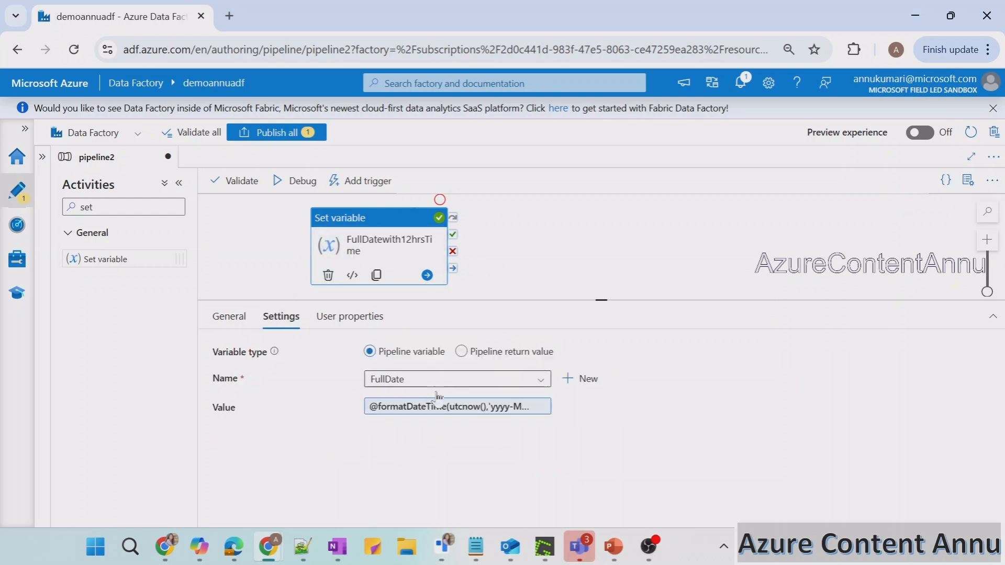
pyautogui.click(432, 407)
pyautogui.click(791, 155)
pyautogui.press('BackSpace')
pyautogui.press('BackSpace')
pyautogui.write('g')
pyautogui.press('BackSpace')
pyautogui.write("hh:mm:ss')")
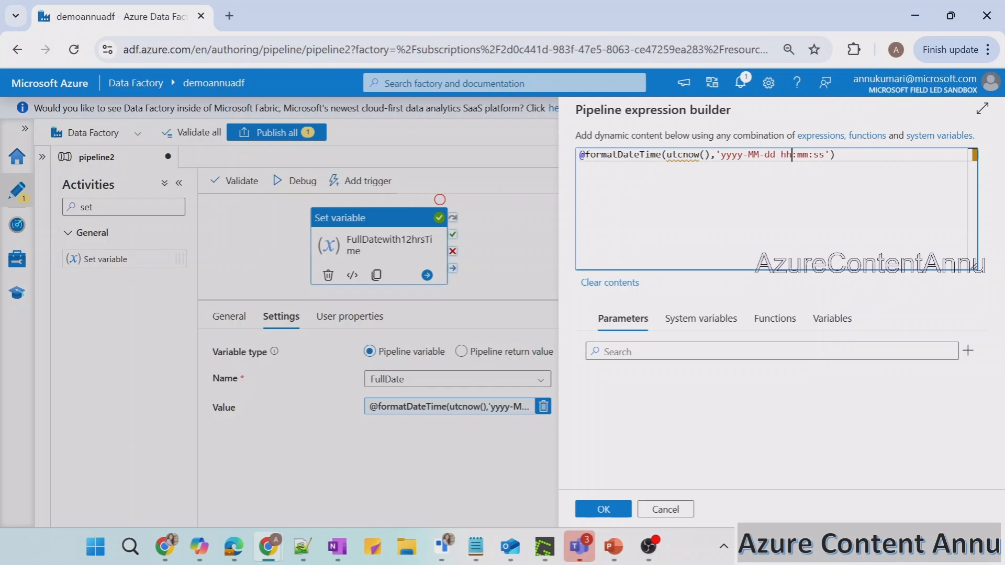
pyautogui.press('Right')
pyautogui.write('tt')
pyautogui.click(604, 509)
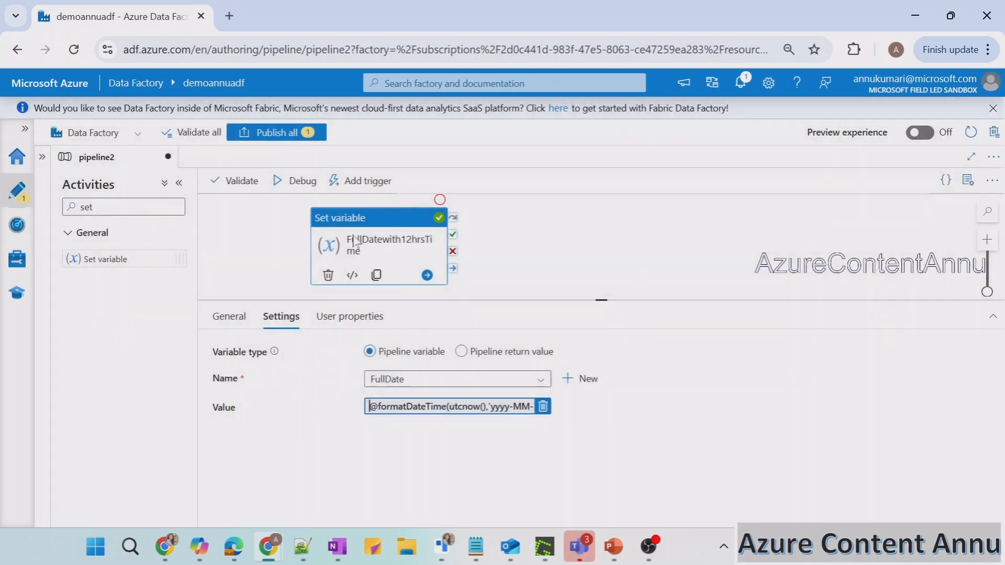
# - Debug the pipeline and check the 12-hour time in the FullDatewith12hrsTime output
pyautogui.click(534, 239)
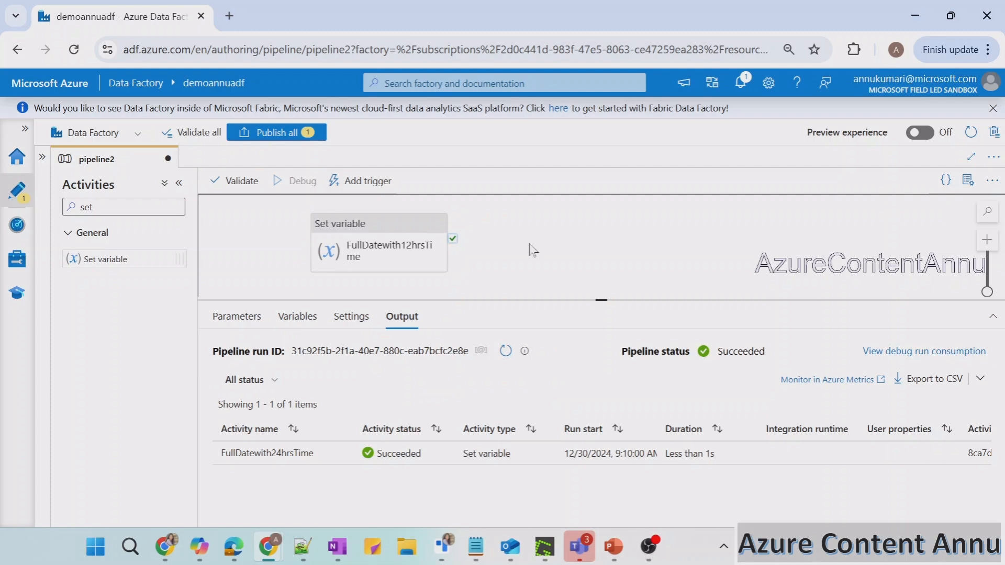
pyautogui.click(293, 181)
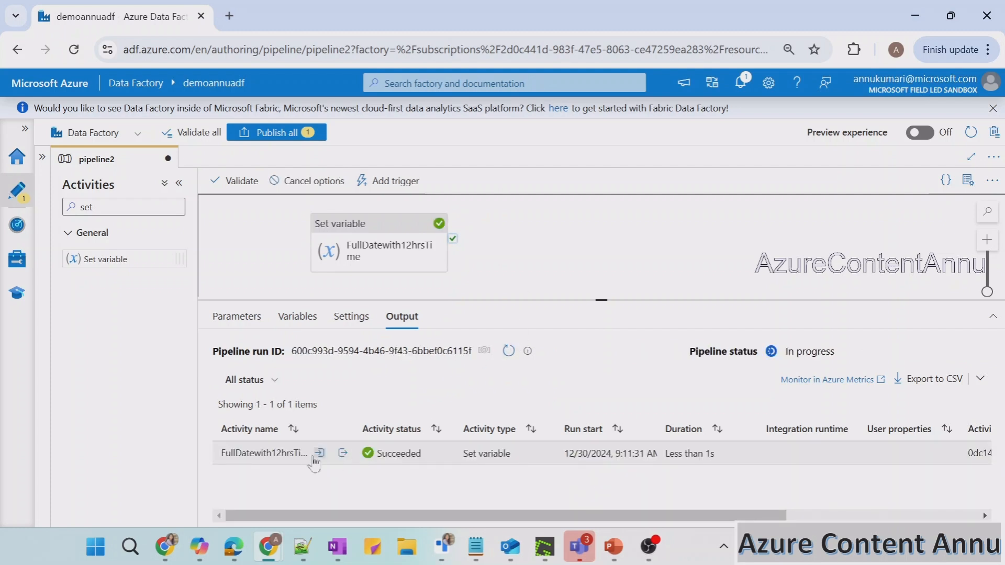
pyautogui.click(343, 454)
pyautogui.moveTo(301, 331); pyautogui.dragTo(335, 332)
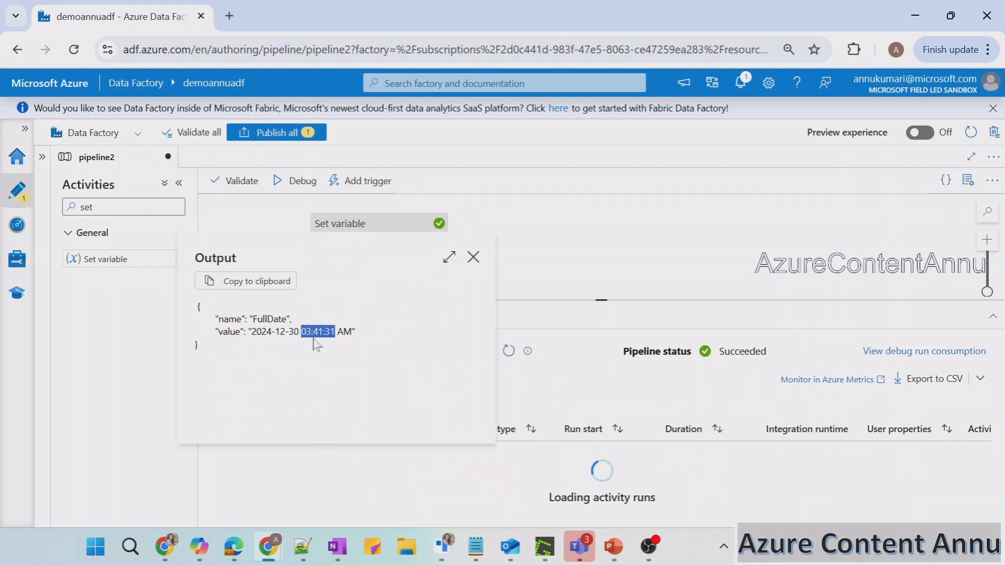
# - Examine the hour part and the AM/PM marker in the FullDatewith12hrsTime output, and close the output
pyautogui.moveTo(337, 331)
pyautogui.mouseDown()
pyautogui.moveTo(351, 332)
pyautogui.moveTo(307, 332)
pyautogui.moveTo(317, 332)
pyautogui.mouseUp()
pyautogui.click(311, 347)
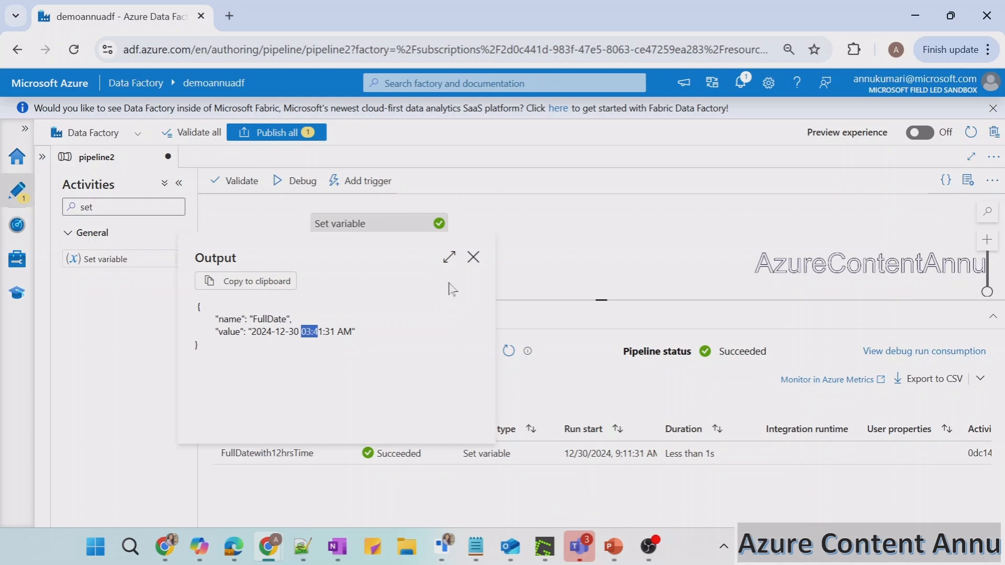
pyautogui.click(345, 340)
pyautogui.moveTo(299, 332); pyautogui.dragTo(313, 332)
pyautogui.moveTo(335, 332); pyautogui.dragTo(355, 332)
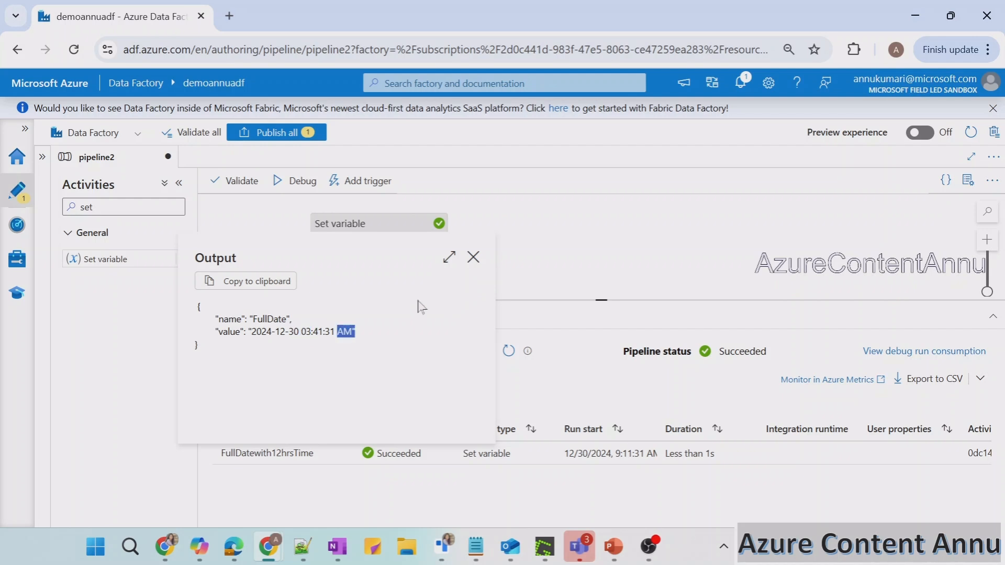
pyautogui.click(473, 258)
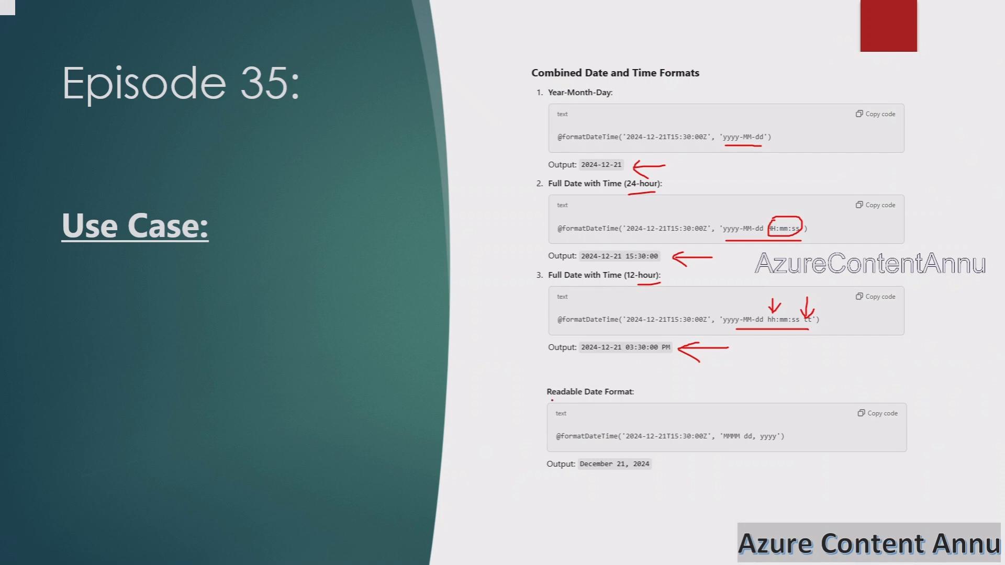
pyautogui.moveTo(550, 400); pyautogui.dragTo(635, 399)
pyautogui.moveTo(582, 477); pyautogui.dragTo(645, 472)
pyautogui.moveTo(727, 442); pyautogui.dragTo(780, 445)
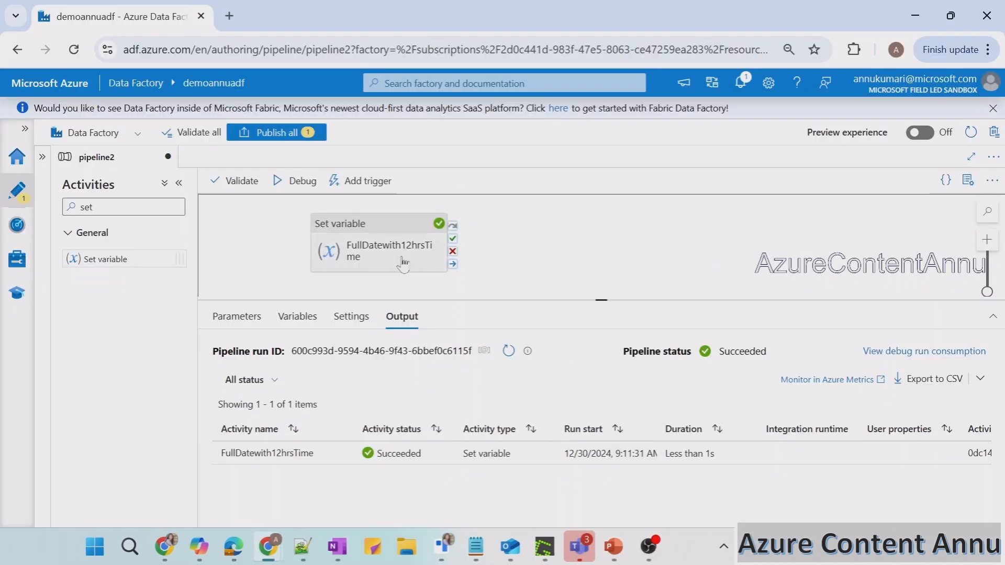
# - Rename the FullDatewith12hrsTime activity as ReadableDate
pyautogui.click(377, 245)
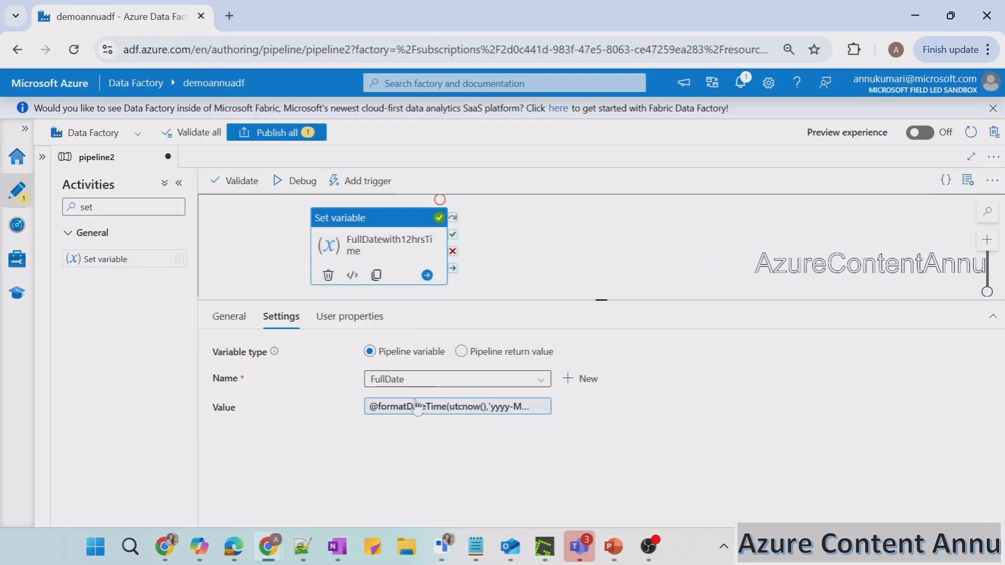
pyautogui.click(286, 282)
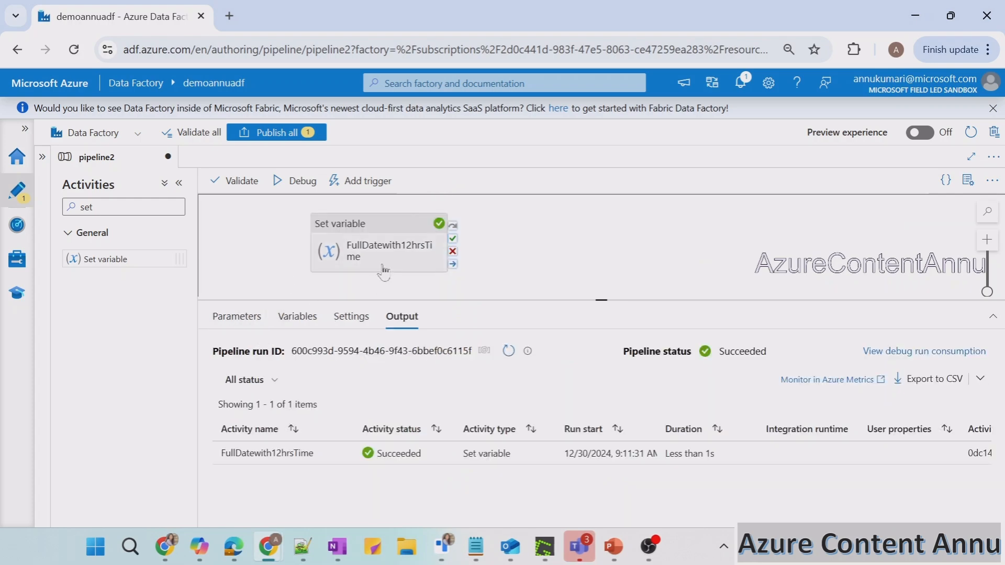
pyautogui.click(381, 271)
pyautogui.click(228, 316)
pyautogui.doubleClick(409, 351)
pyautogui.write('Re')
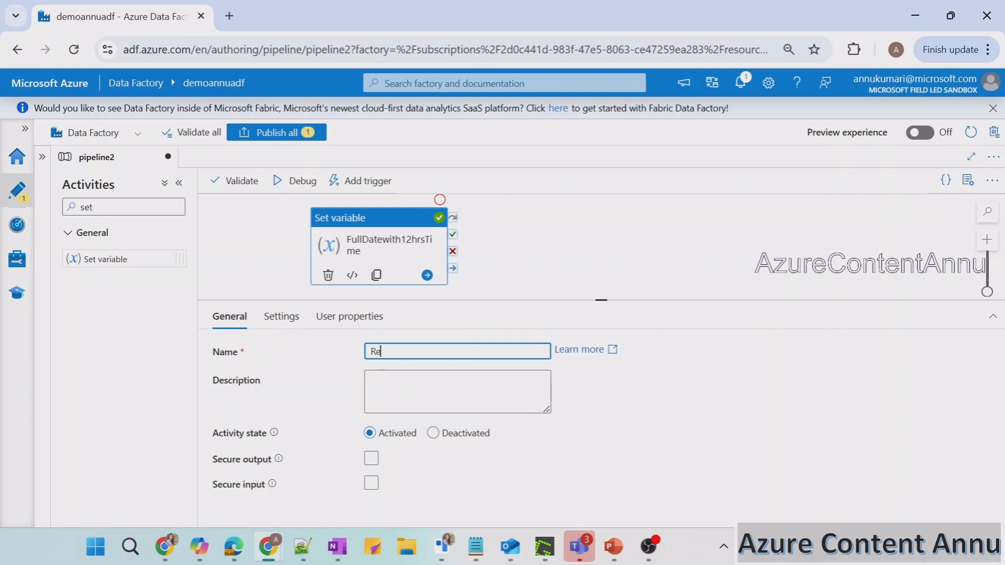
pyautogui.write('adableDate')
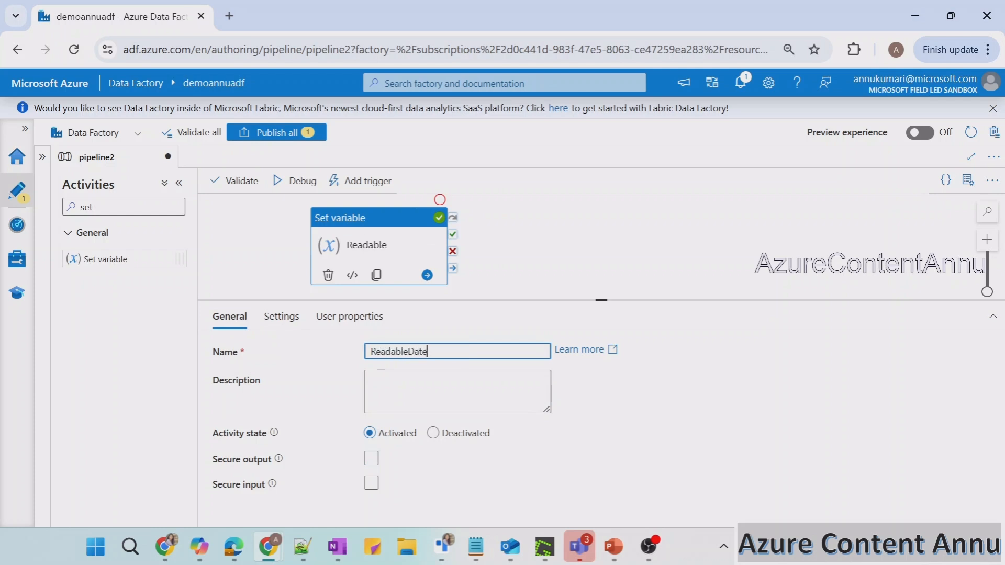
# - Change the format in the ReadableDate activity's value expression to 'MMMM dd, yyyy' and apply it
pyautogui.click(277, 316)
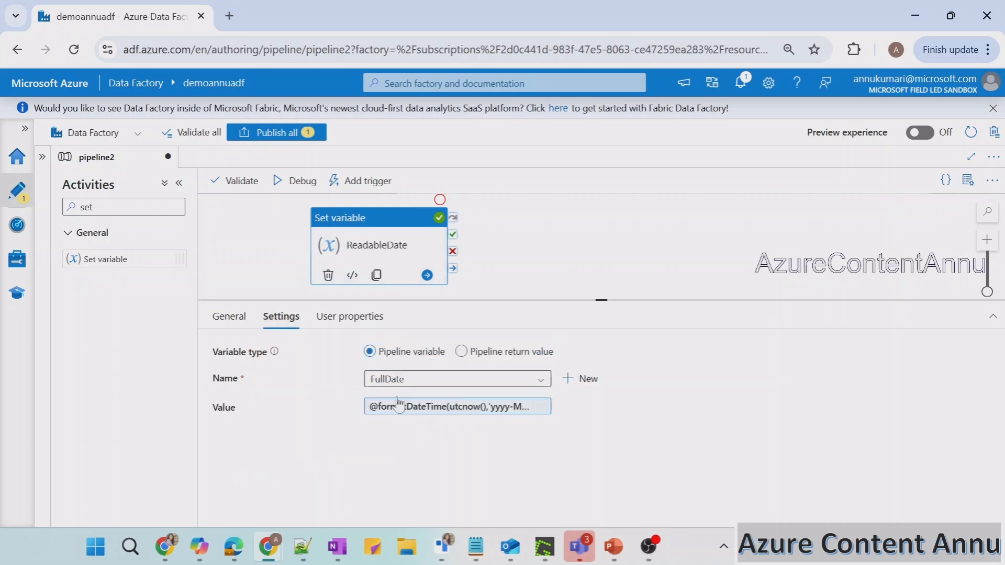
pyautogui.click(413, 381)
pyautogui.click(316, 382)
pyautogui.click(412, 406)
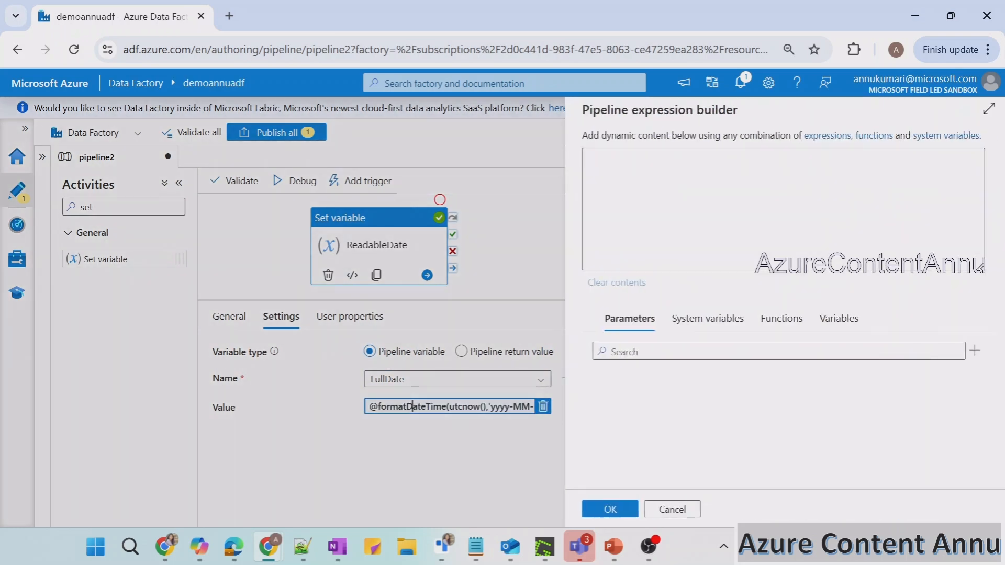
pyautogui.moveTo(716, 154); pyautogui.dragTo(847, 154)
pyautogui.press('BackSpace')
pyautogui.write("'")
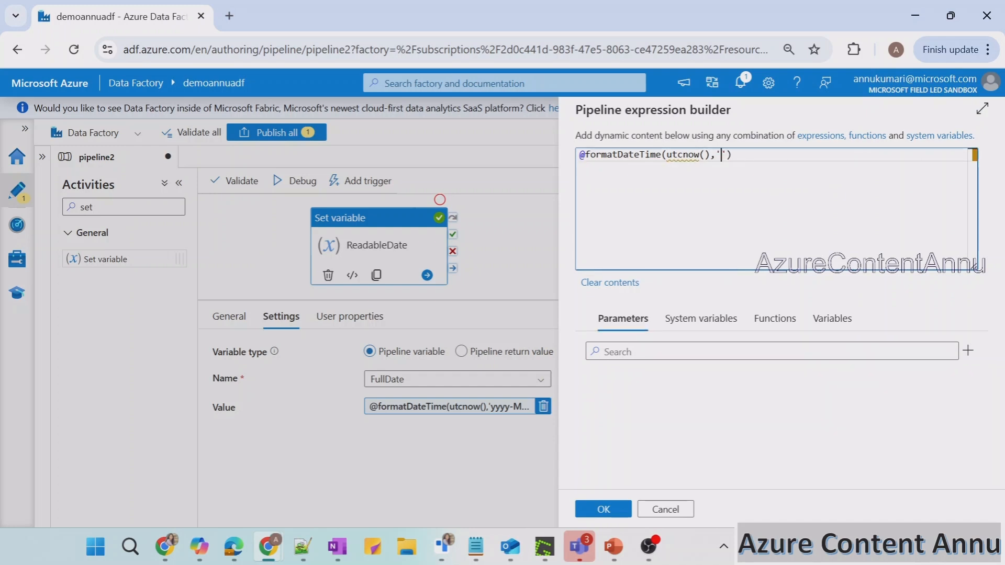
pyautogui.write('MMMM dd, yyyy')
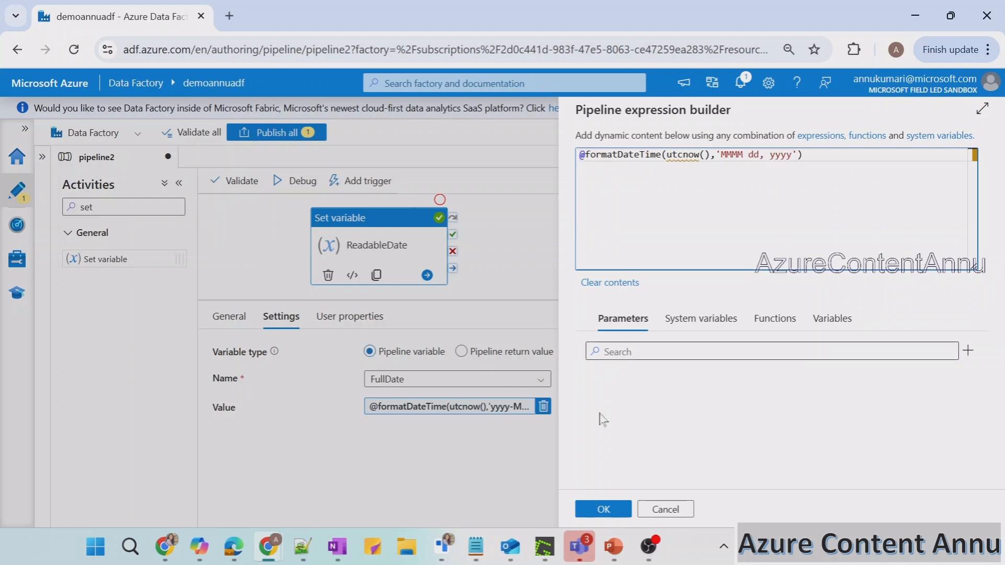
pyautogui.click(603, 509)
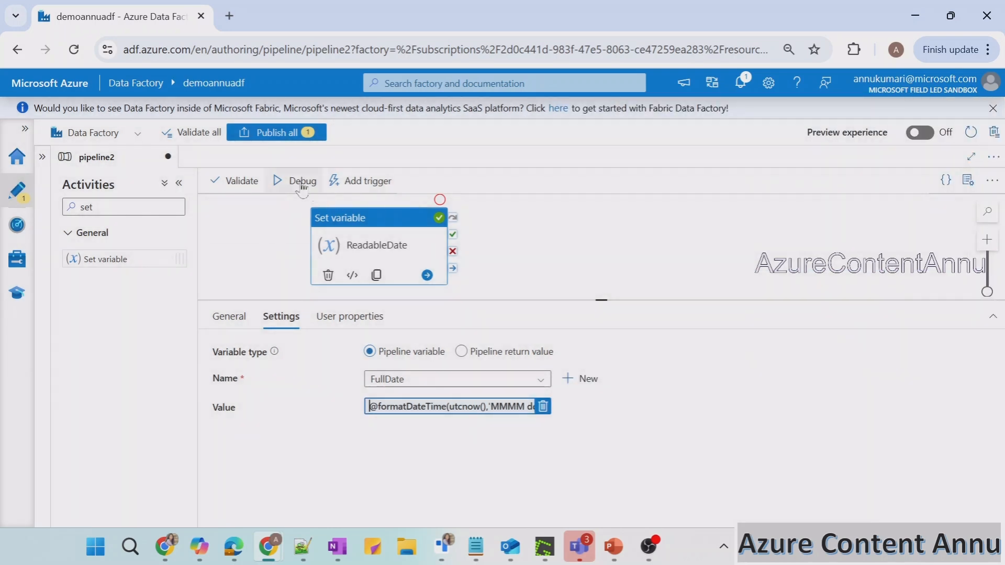
# - Debug the pipeline, examine the date value in the ReadableDate output, and close the output
pyautogui.click(537, 230)
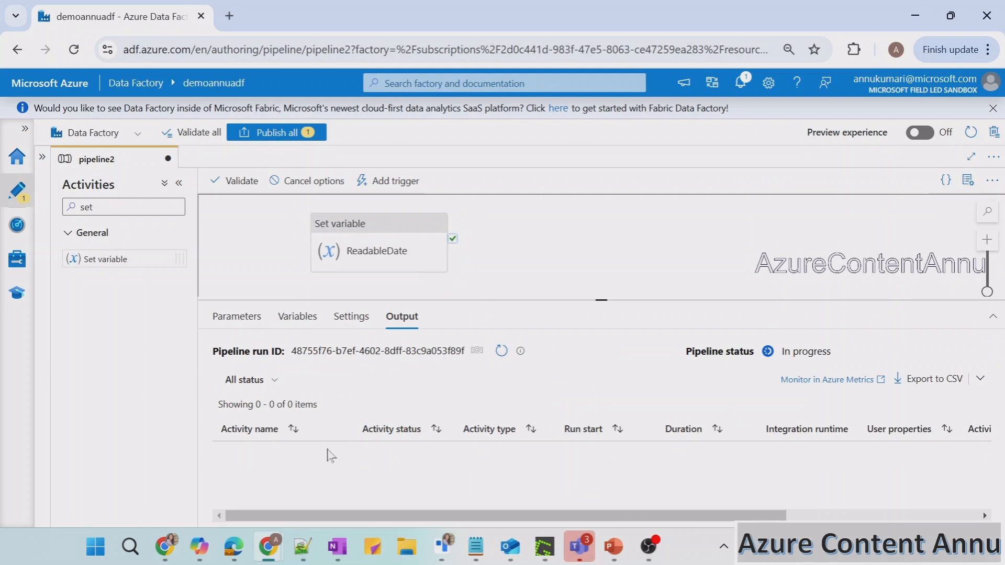
pyautogui.click(501, 350)
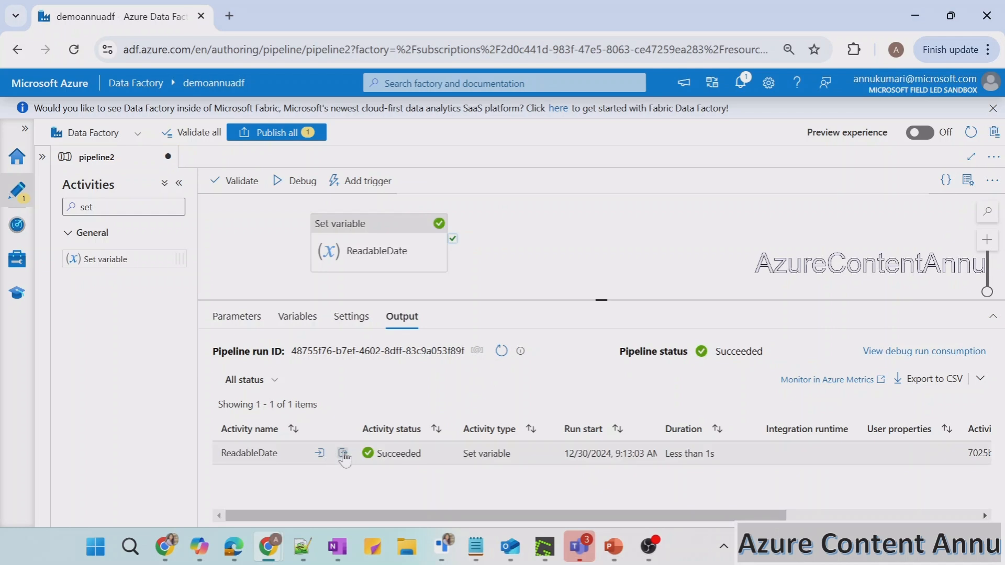
pyautogui.click(343, 453)
pyautogui.moveTo(252, 331); pyautogui.dragTo(330, 331)
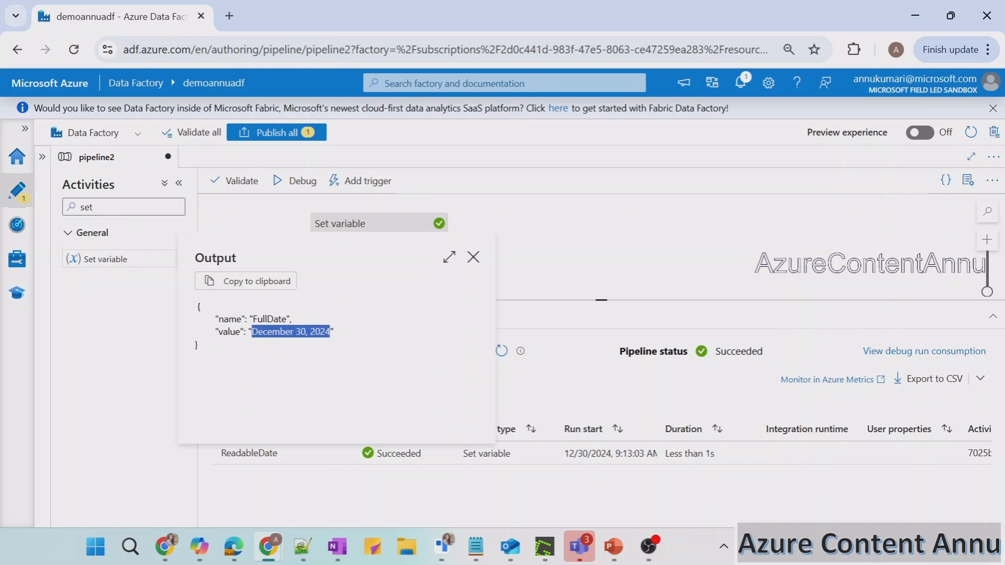
pyautogui.click(331, 361)
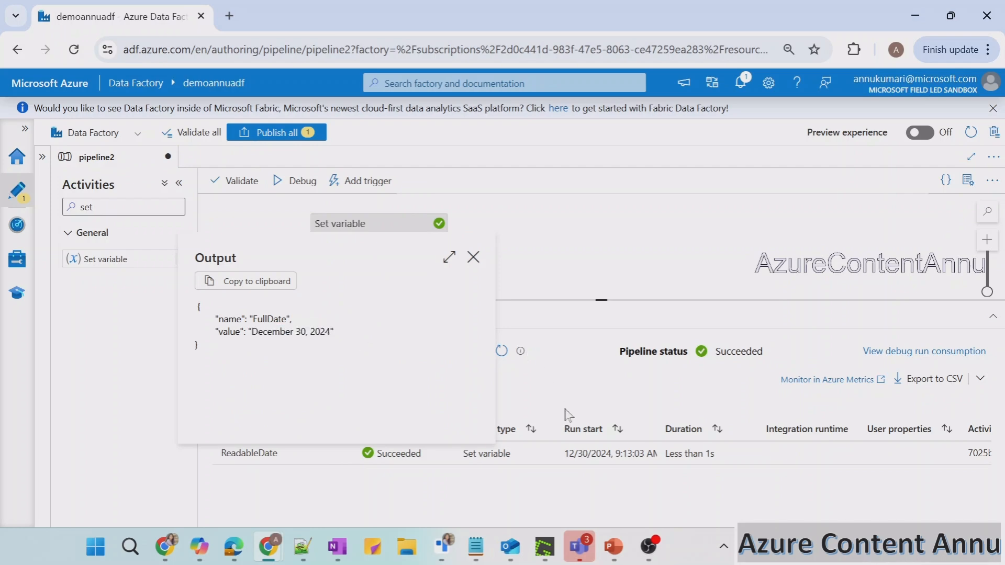
pyautogui.moveTo(252, 332); pyautogui.dragTo(350, 340)
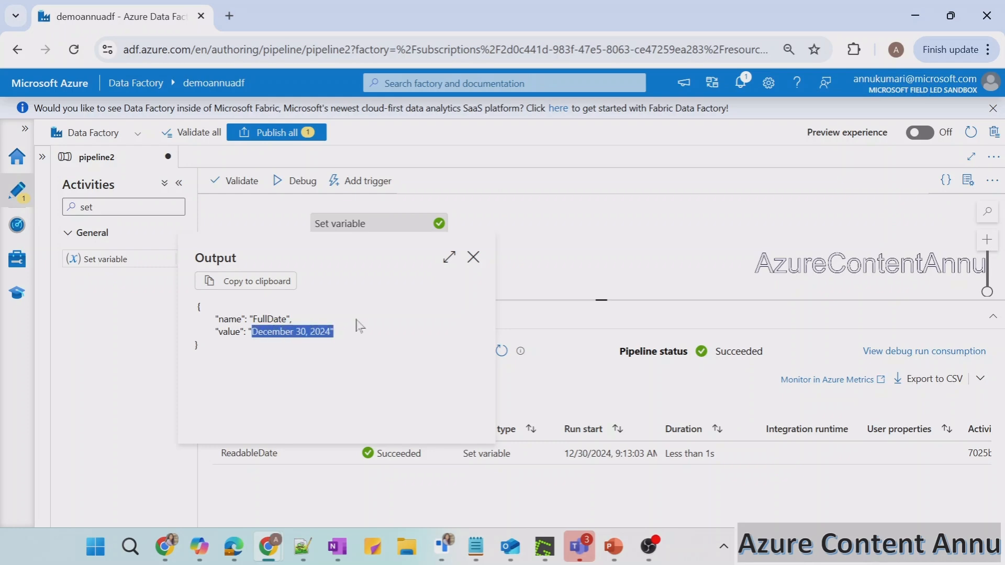
pyautogui.click(473, 258)
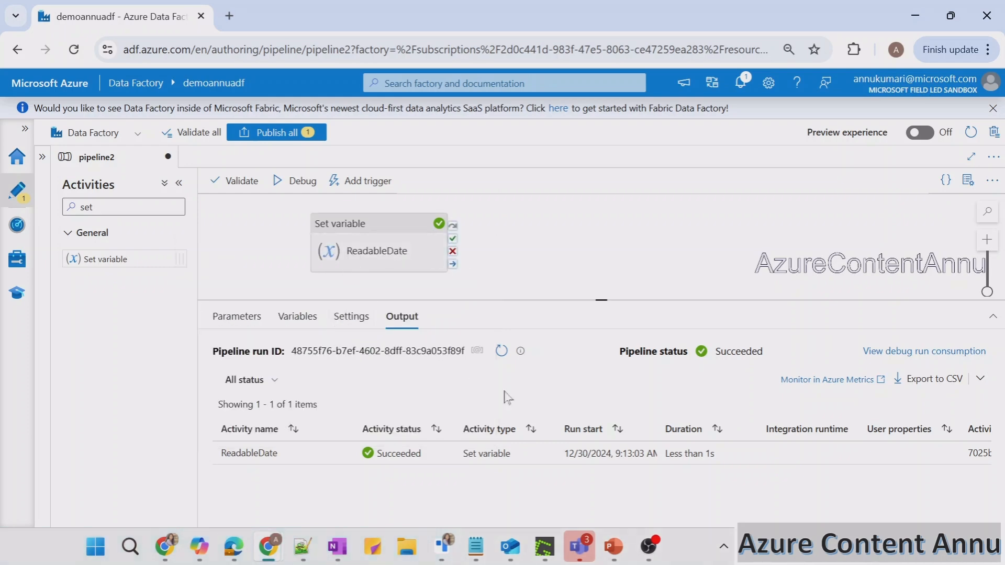
pyautogui.click(613, 547)
pyautogui.click(691, 466)
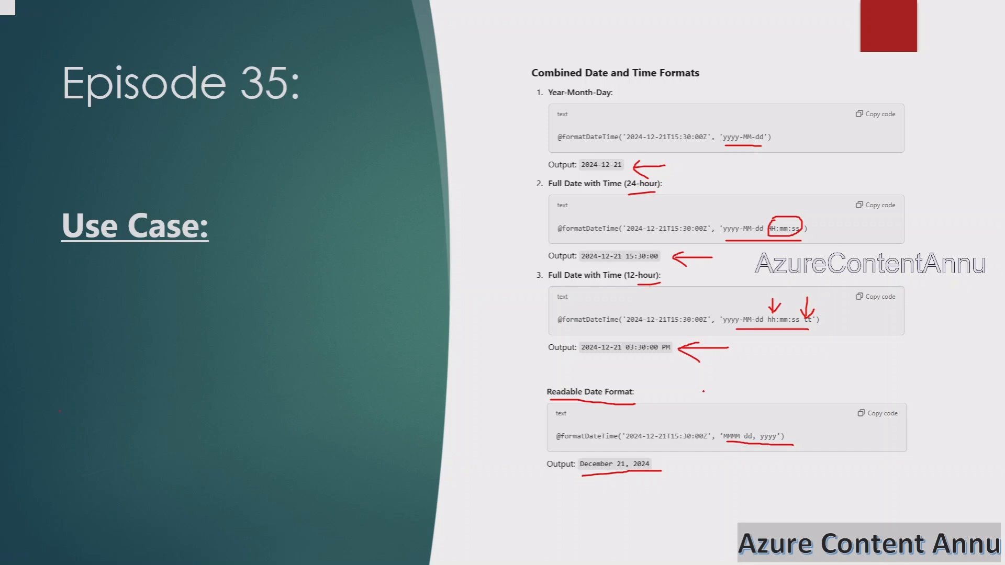
pyautogui.moveTo(743, 106)
pyautogui.mouseDown()
pyautogui.moveTo(734, 130)
pyautogui.moveTo(748, 128)
pyautogui.mouseUp()
pyautogui.moveTo(558, 145); pyautogui.dragTo(610, 141)
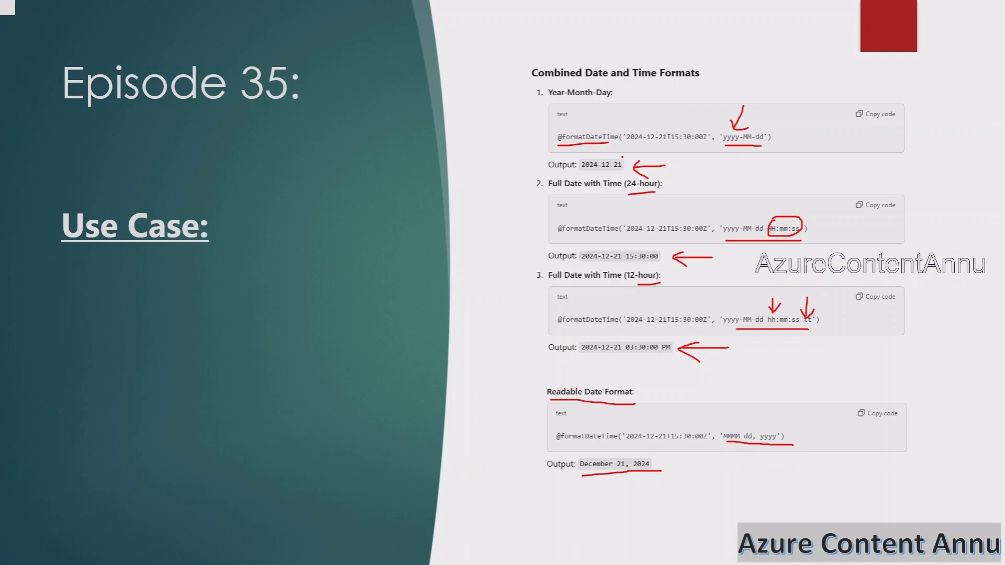